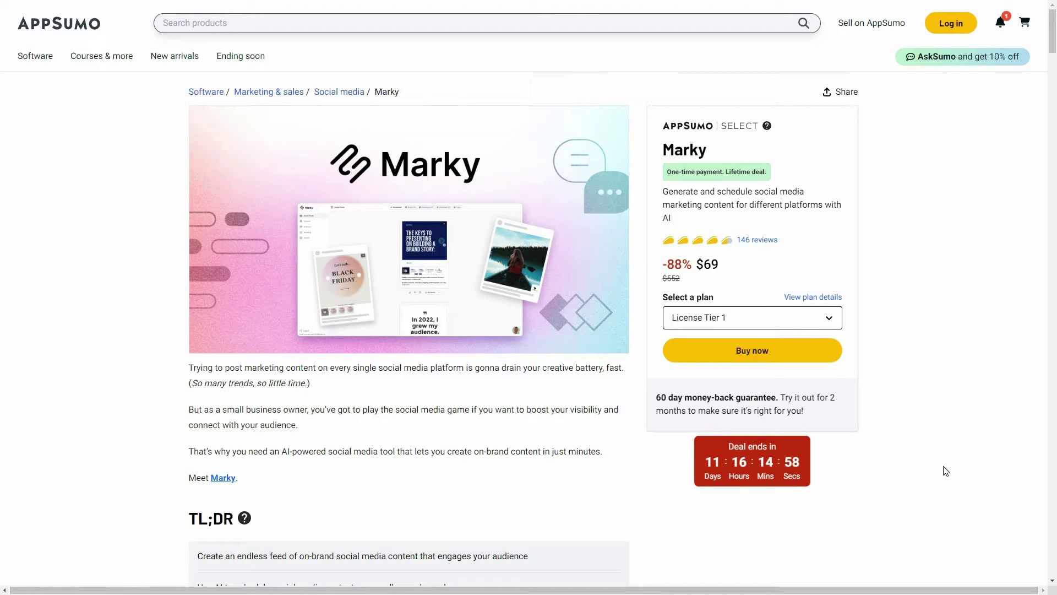
# Step: Review Marky's three AppSumo license tiers, then Followr's $29, $58 and $232 plan cards
pyautogui.scroll(-2, 396, 66)
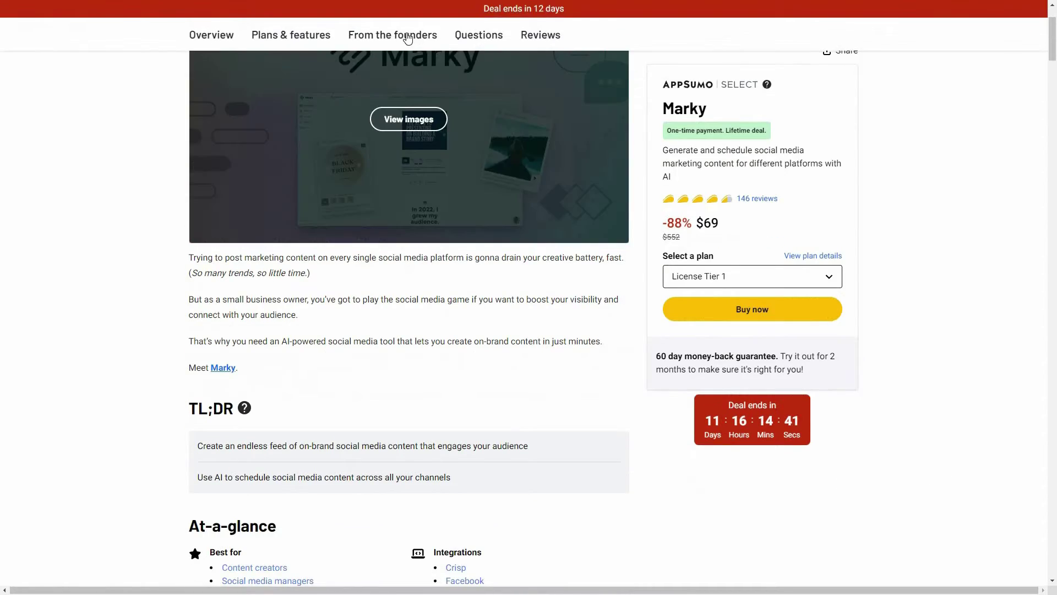
pyautogui.click(307, 39)
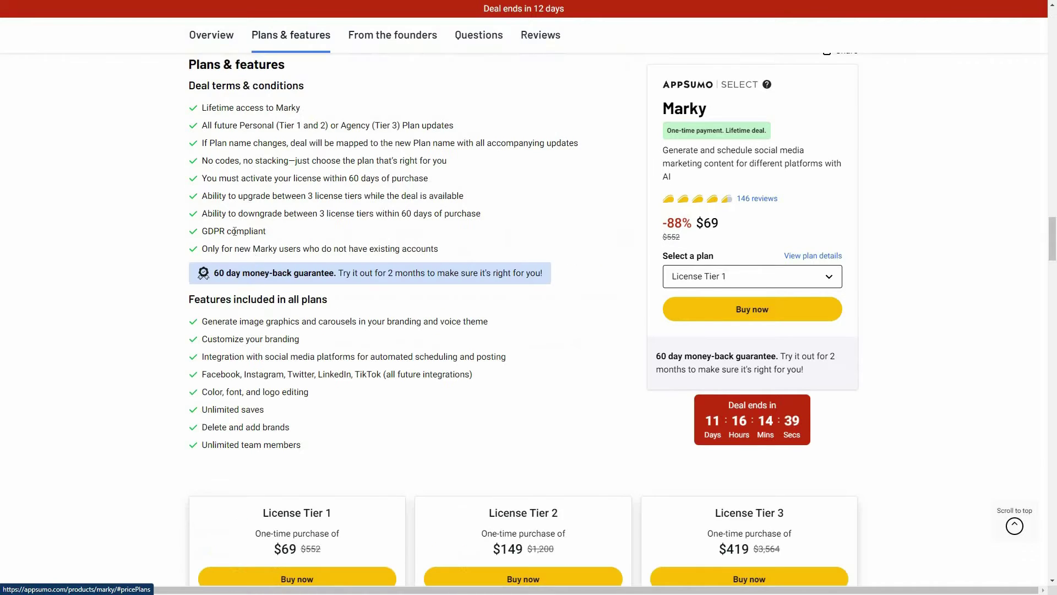
pyautogui.scroll(-2, 234, 231)
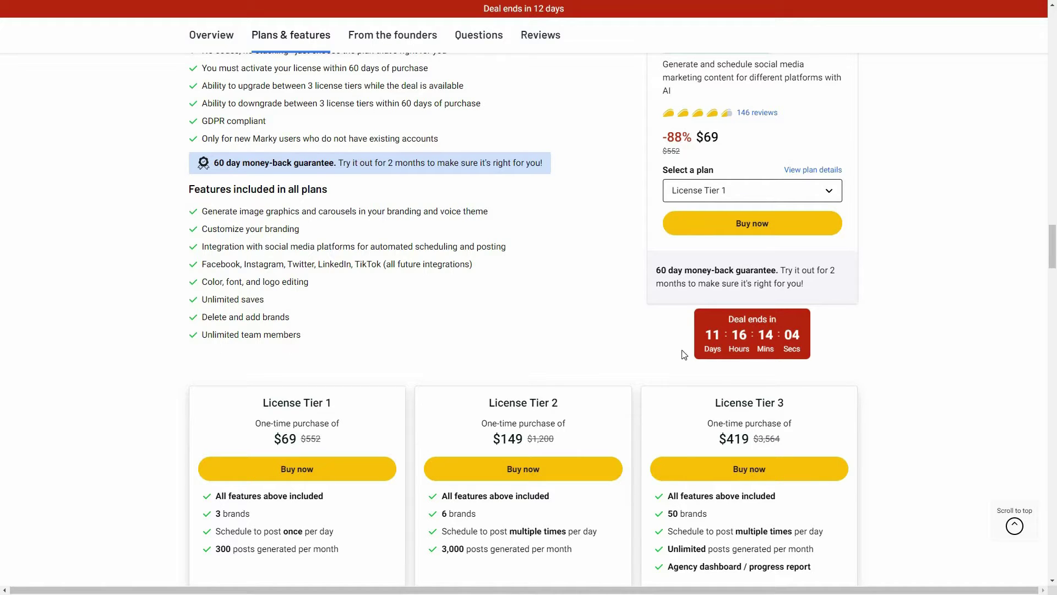
pyautogui.scroll(-1, 585, 513)
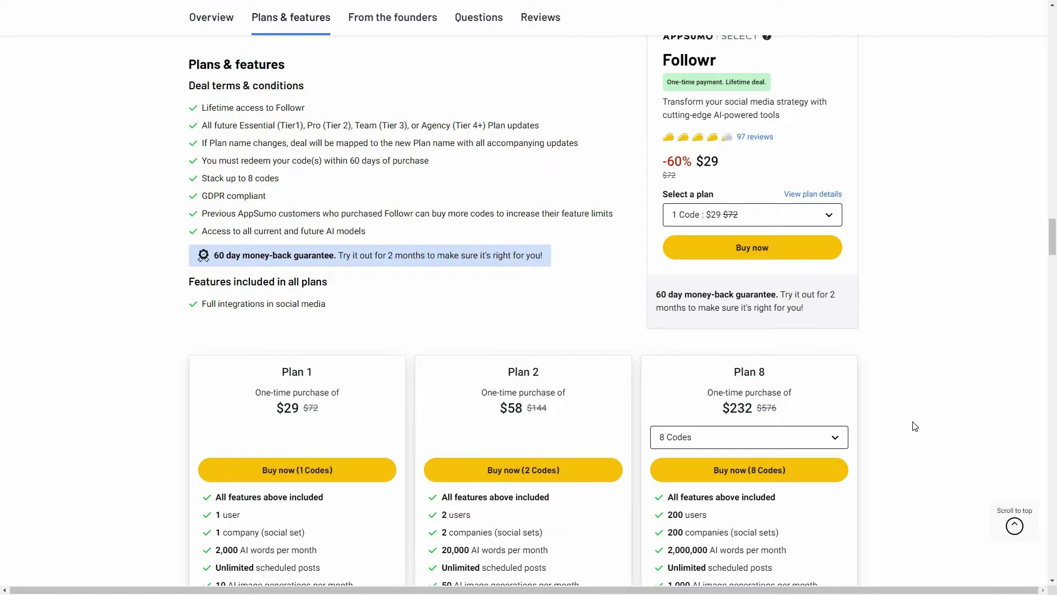
pyautogui.scroll(-2, 526, 468)
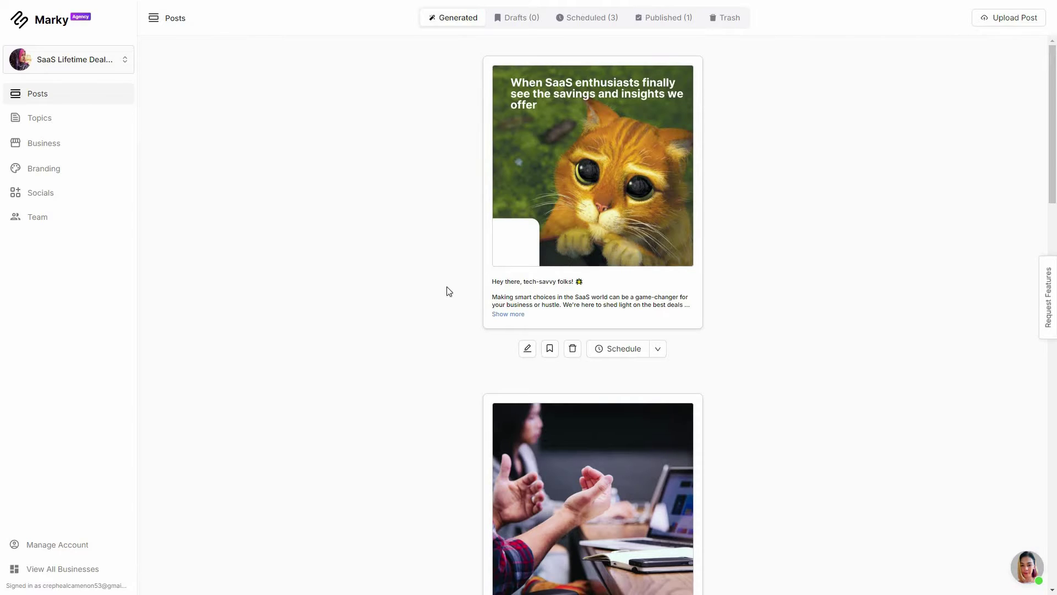
# Step: Expand the first generated post's full caption, and open then cancel its post editor
pyautogui.middleClick(825, 298)
pyautogui.scroll(-20, 784, 399)
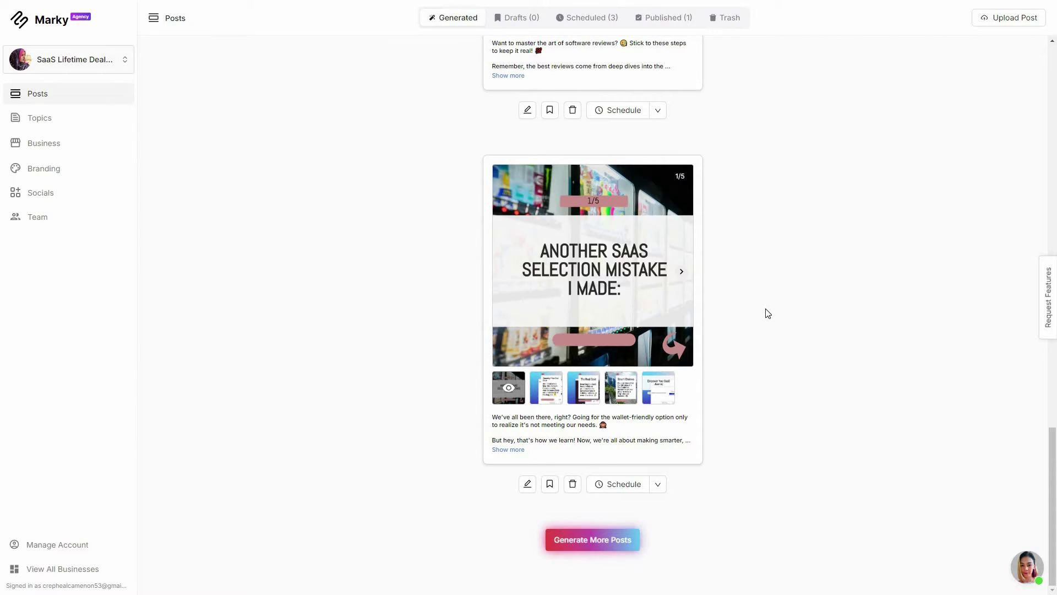
pyautogui.scroll(20, 716, 209)
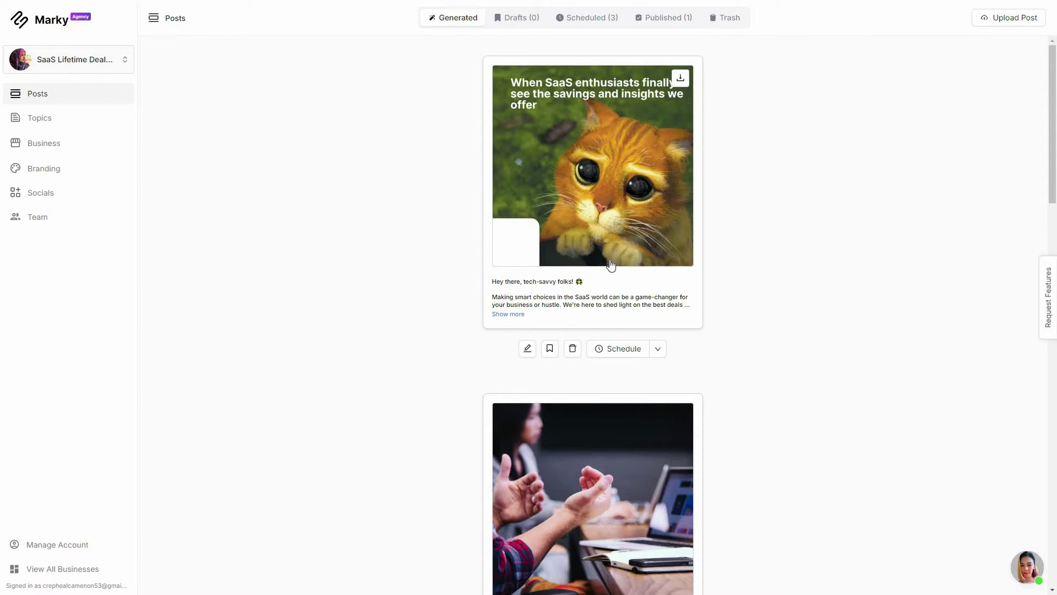
pyautogui.click(509, 315)
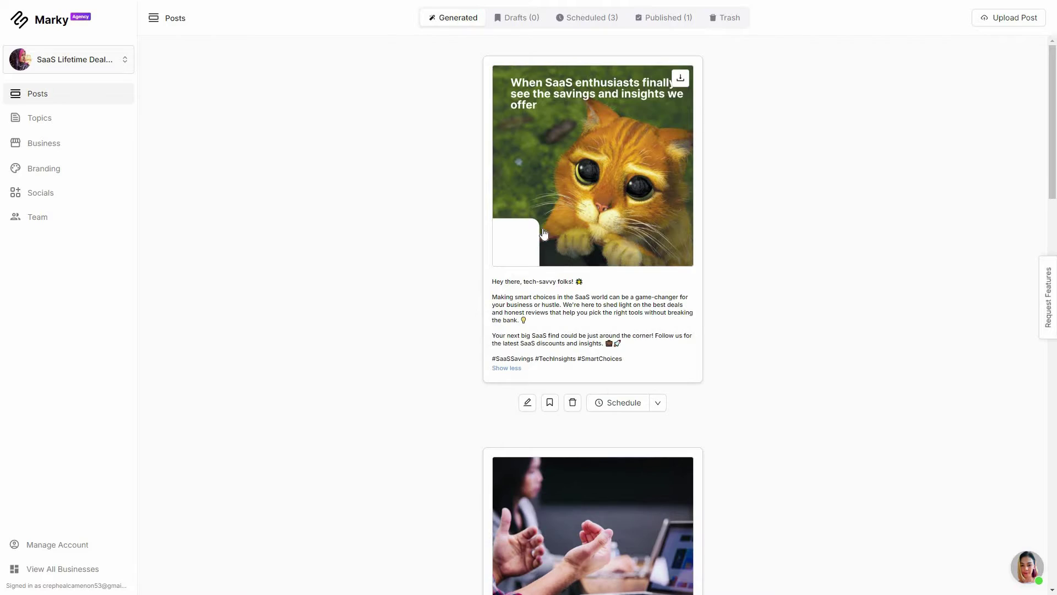
pyautogui.scroll(-1, 551, 276)
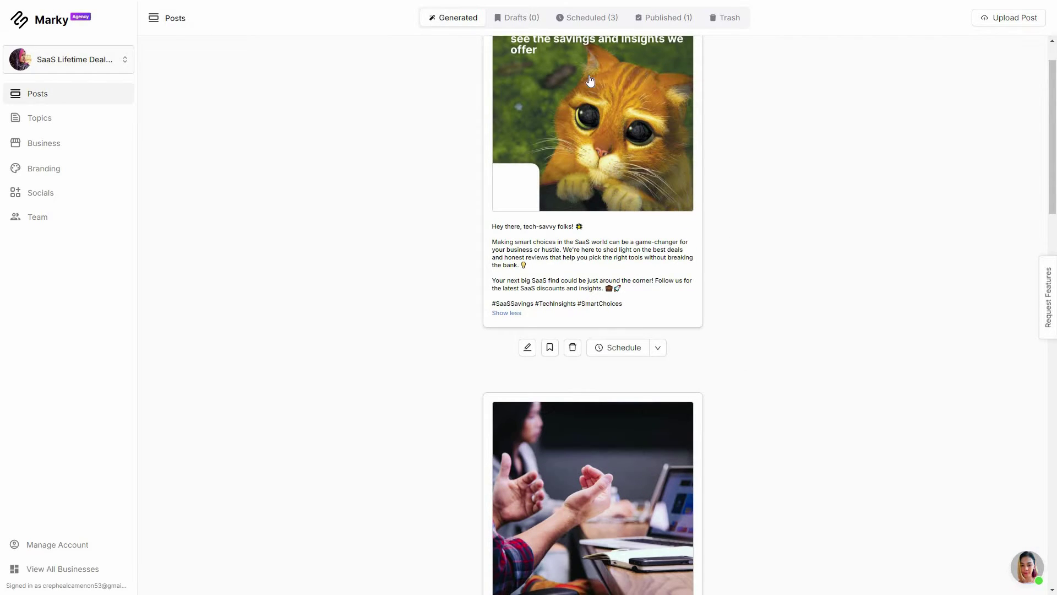
pyautogui.scroll(-4, 748, 363)
pyautogui.scroll(-2, 509, 337)
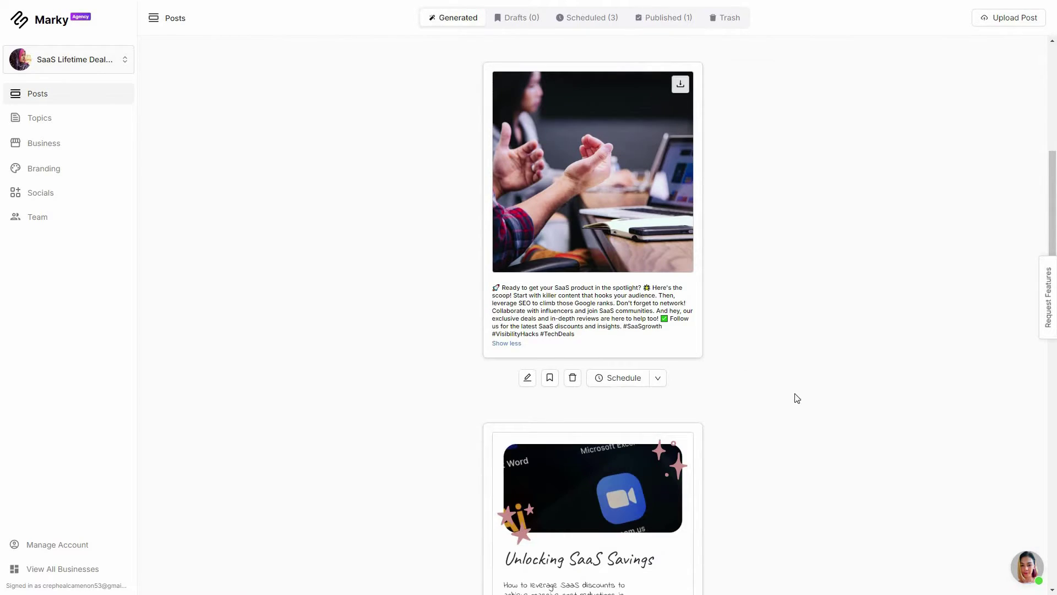
pyautogui.click(681, 85)
pyautogui.press('Escape')
# Step: Advance the last carousel post to its Smart Choices slide
pyautogui.scroll(-5, 808, 311)
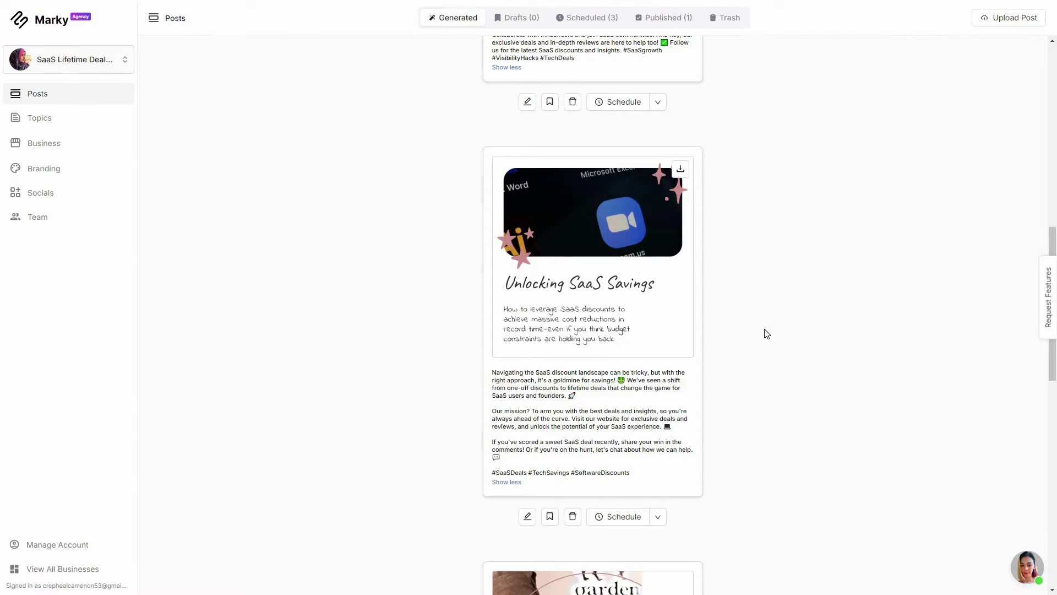
pyautogui.scroll(-8, 772, 372)
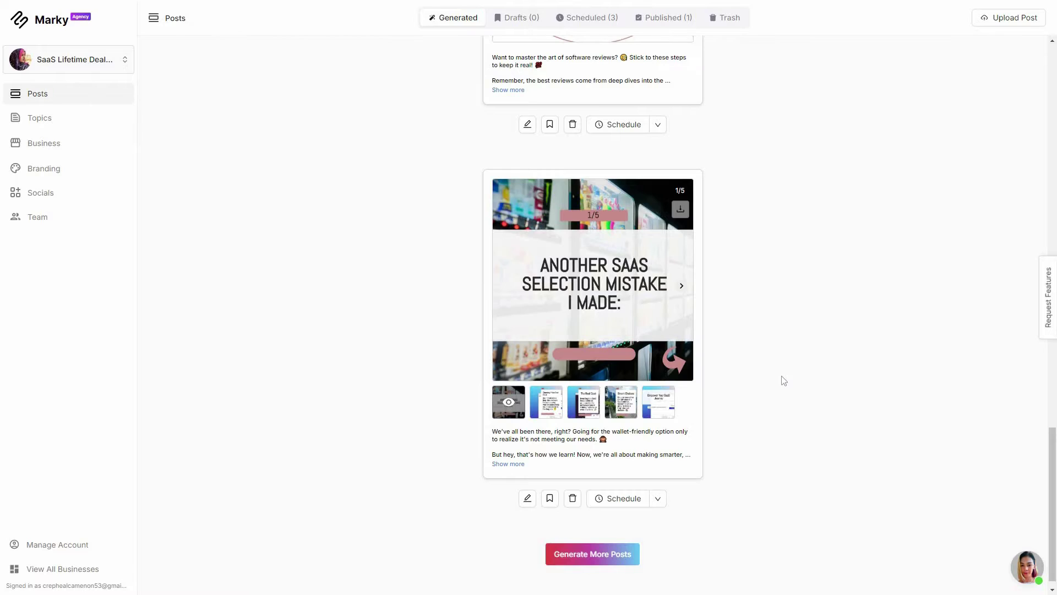
pyautogui.moveTo(630, 278)
pyautogui.click(681, 287)
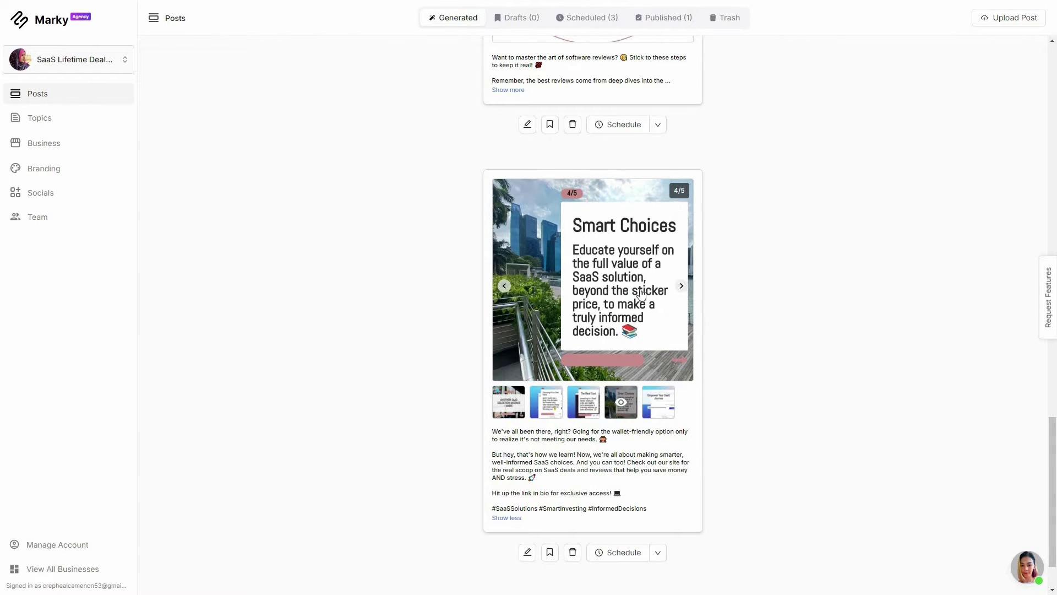
pyautogui.scroll(-2, 720, 267)
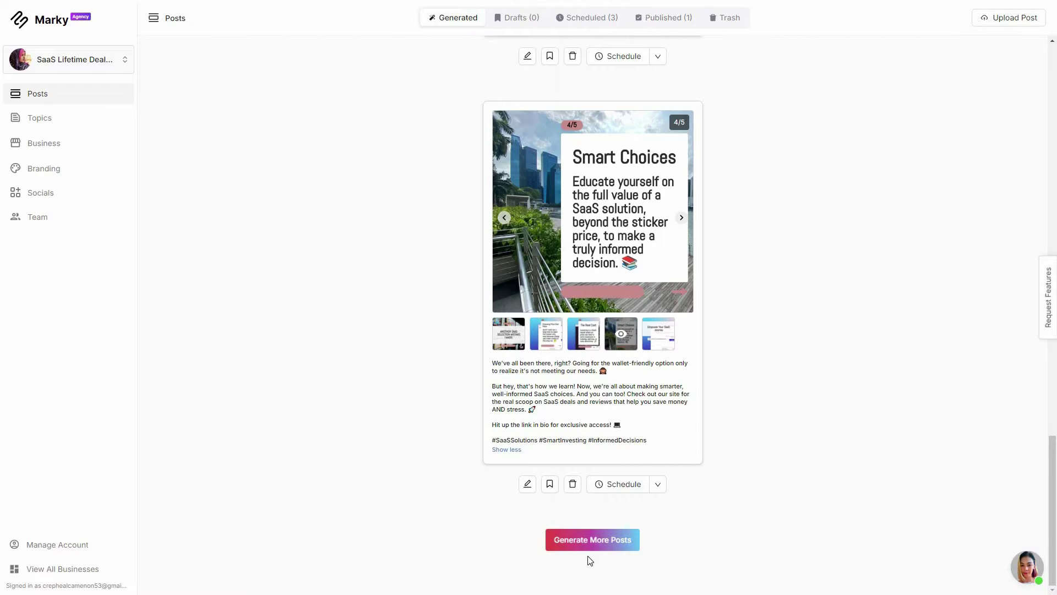
# Step: Generate eight more posts and expand the 'Building a Thriving SaaS Community' caption
pyautogui.click(601, 540)
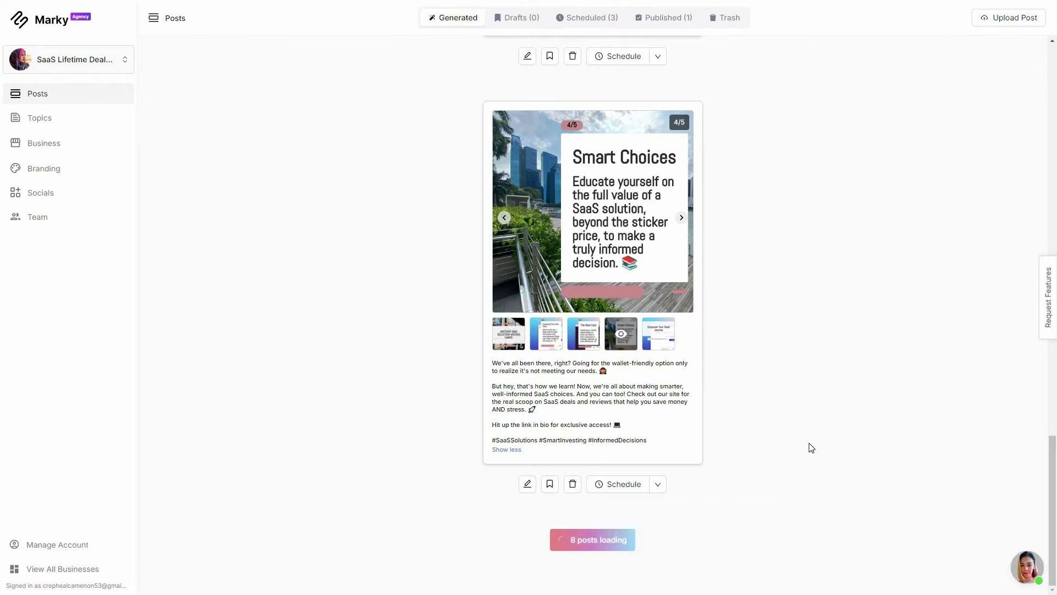
pyautogui.scroll(-7, 632, 241)
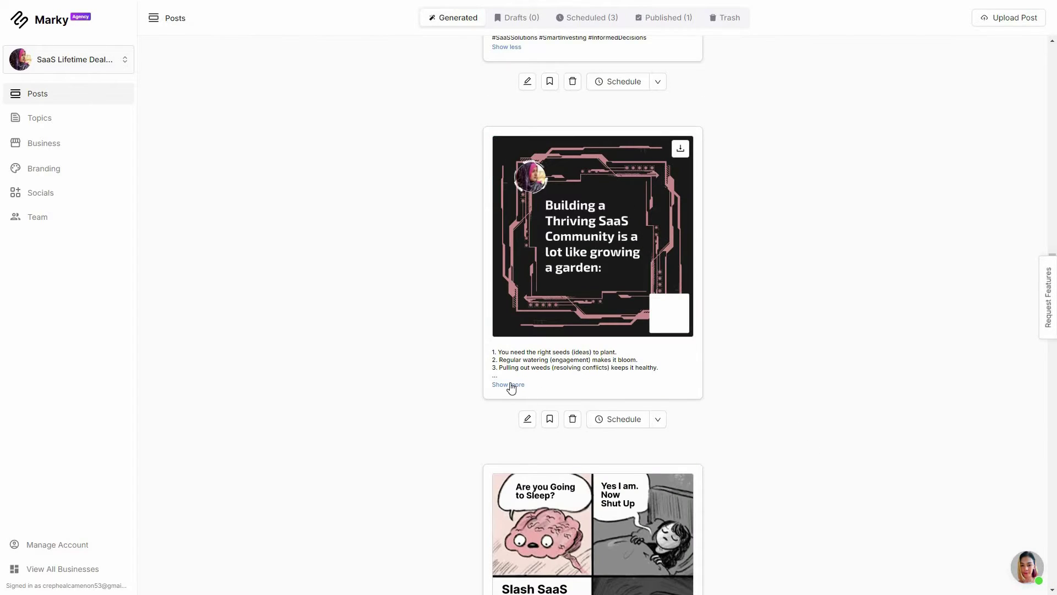
pyautogui.click(660, 366)
pyautogui.scroll(-6, 833, 434)
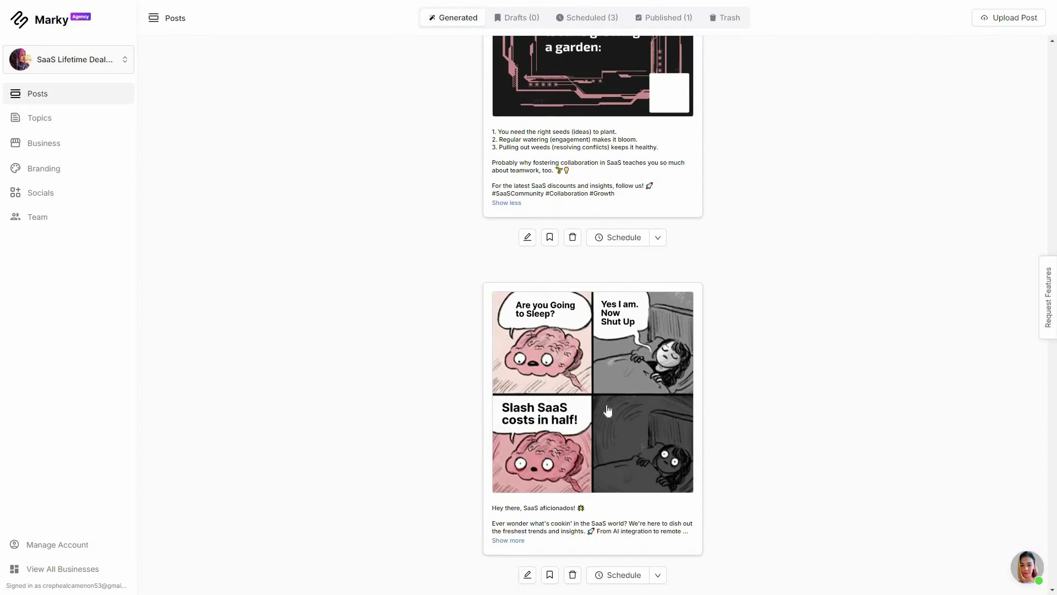
pyautogui.scroll(-5, 776, 349)
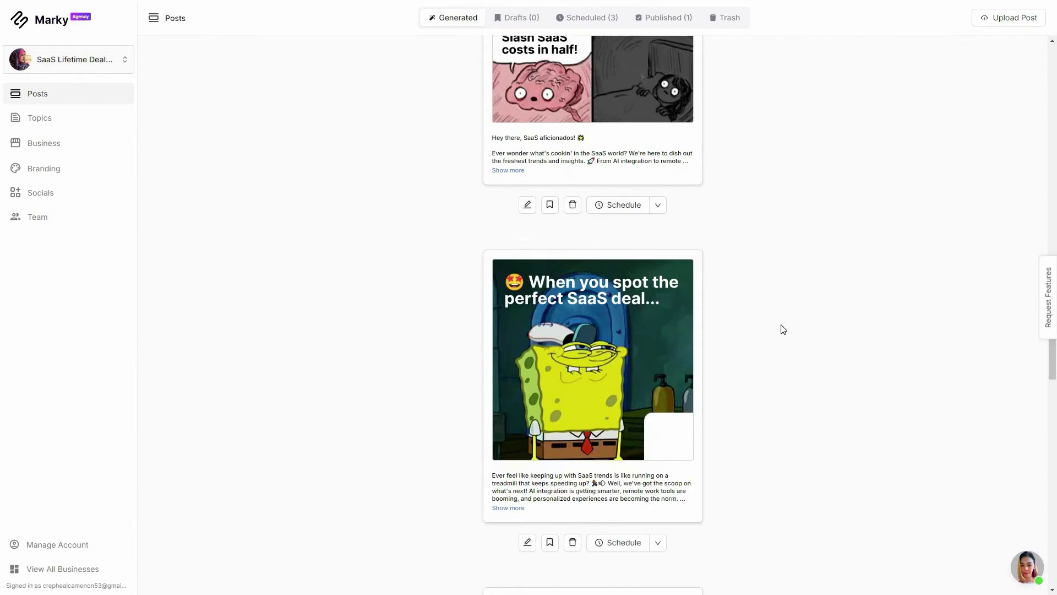
pyautogui.scroll(-8, 793, 355)
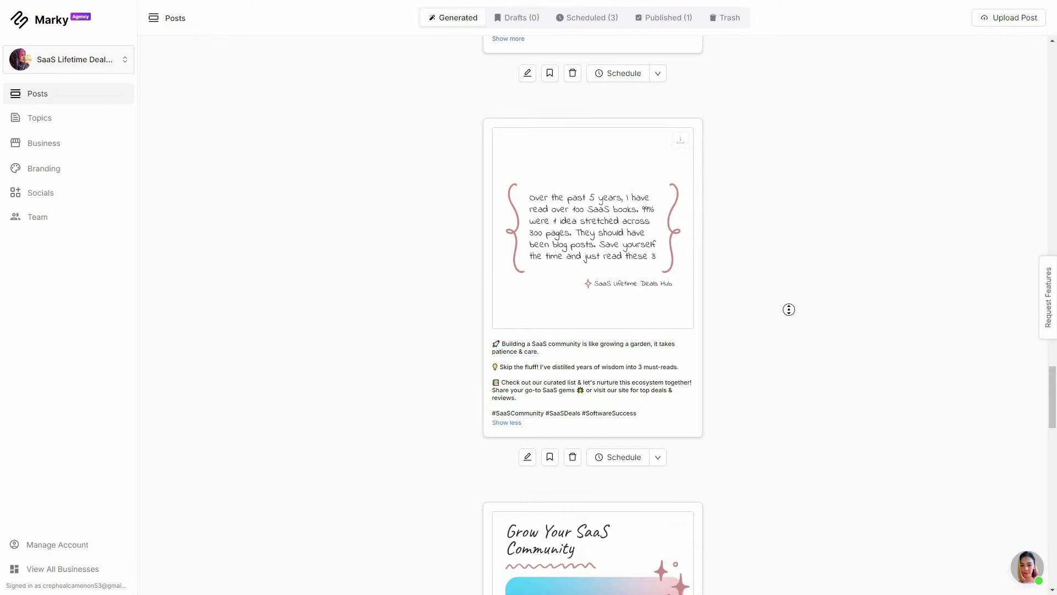
# Step: Expand the 'over the past 5 years' caption and show the next 'SaaS Solutions Unveiled' slide
pyautogui.middleClick(789, 309)
pyautogui.scroll(-9, 797, 394)
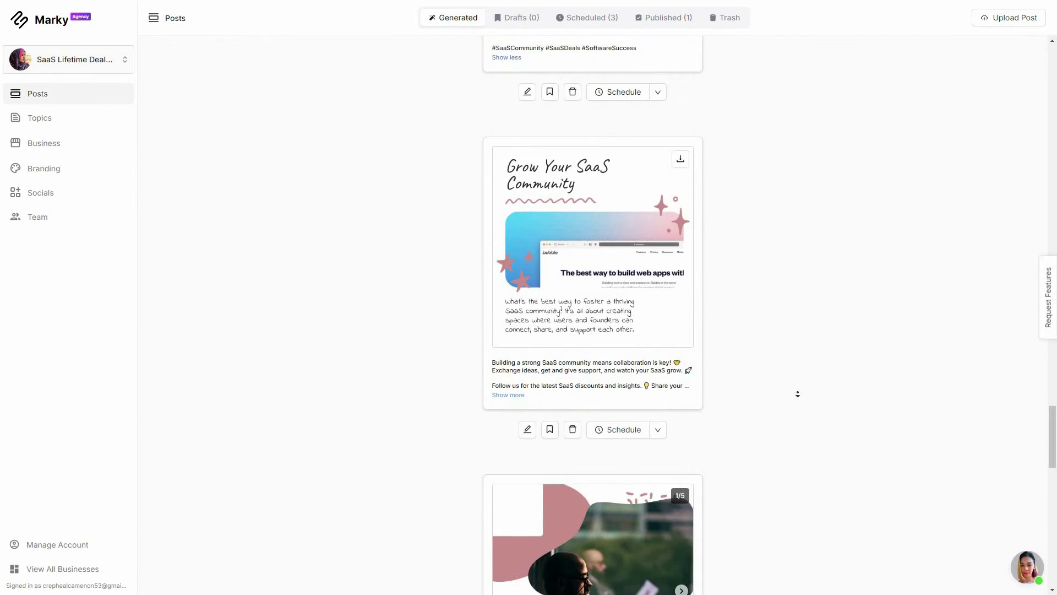
pyautogui.scroll(-5, 772, 401)
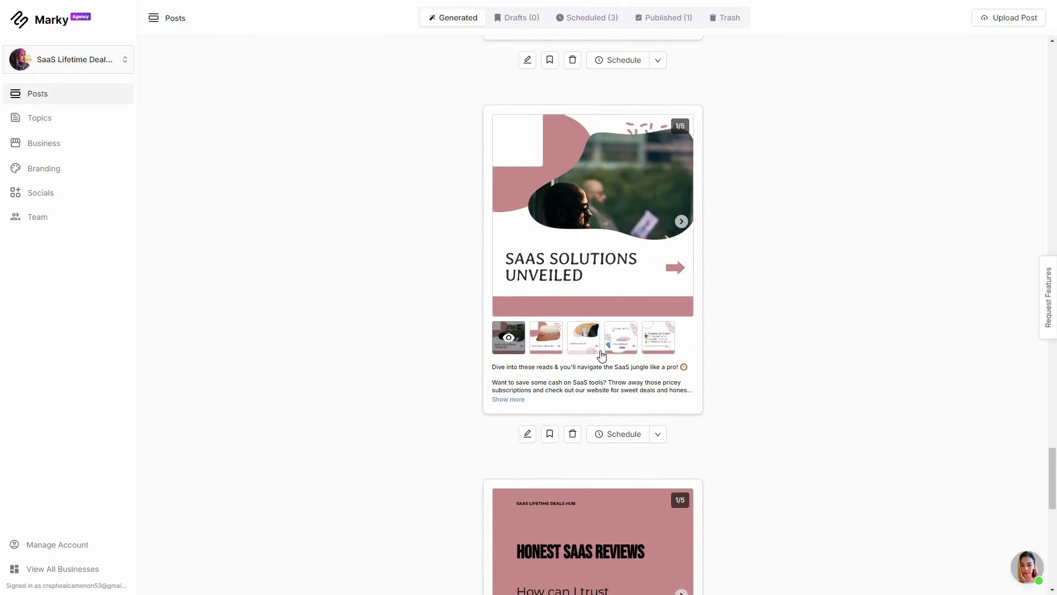
pyautogui.click(684, 223)
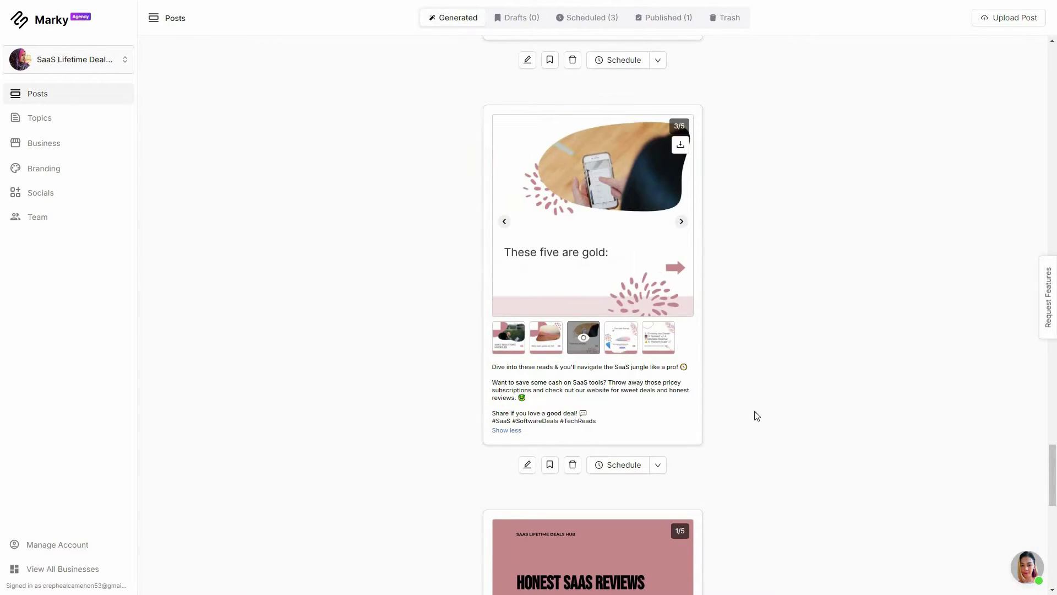
# Step: Page 'Honest SaaS Reviews' to slide 3 with full caption, then skip '5 Steps' to 'Step #2: Know History'
pyautogui.moveTo(685, 148)
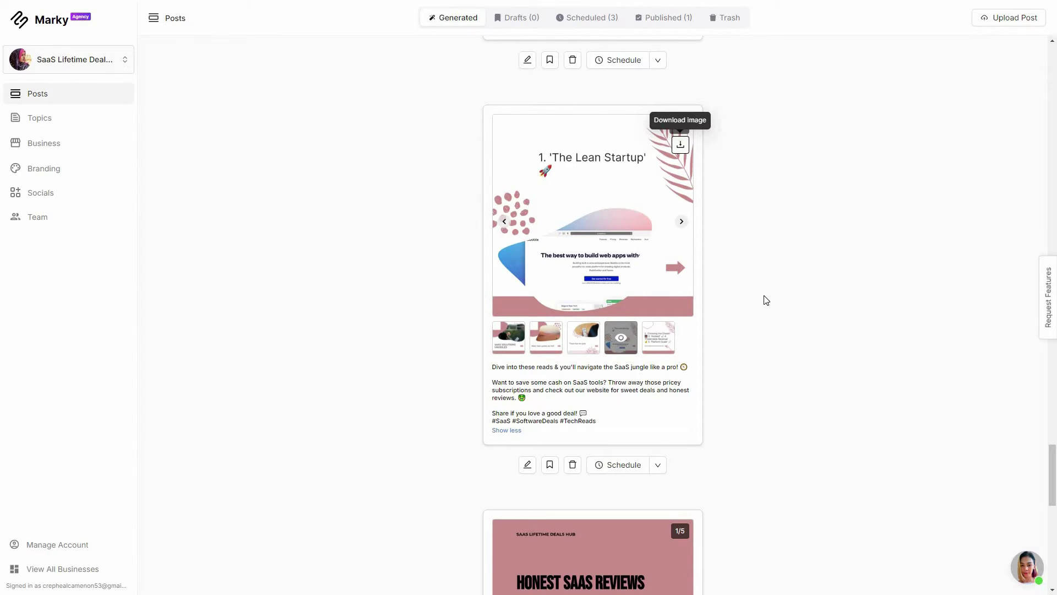
pyautogui.scroll(-5, 755, 342)
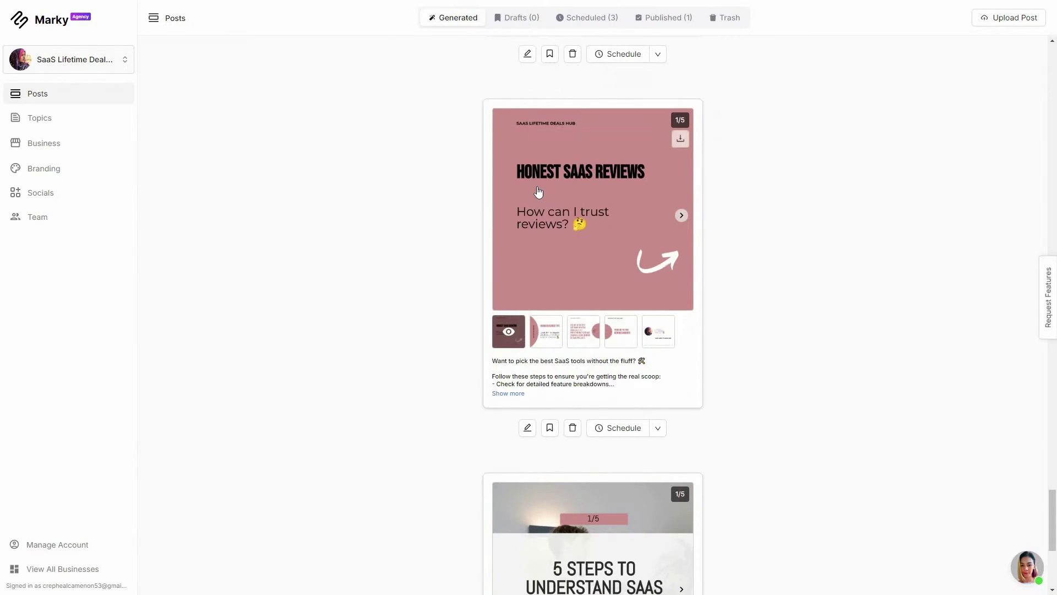
pyautogui.click(682, 216)
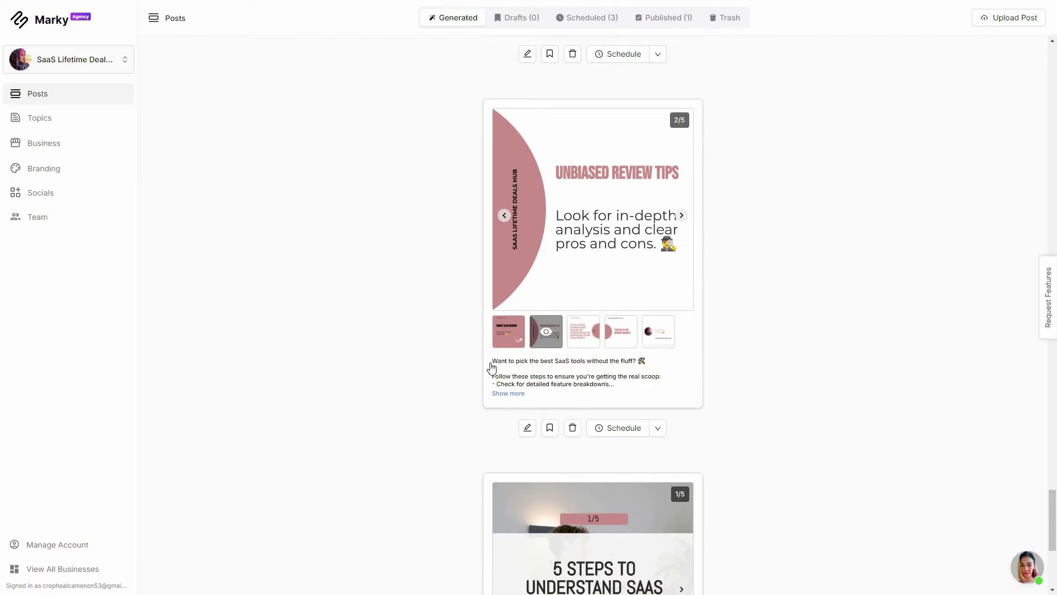
pyautogui.click(520, 393)
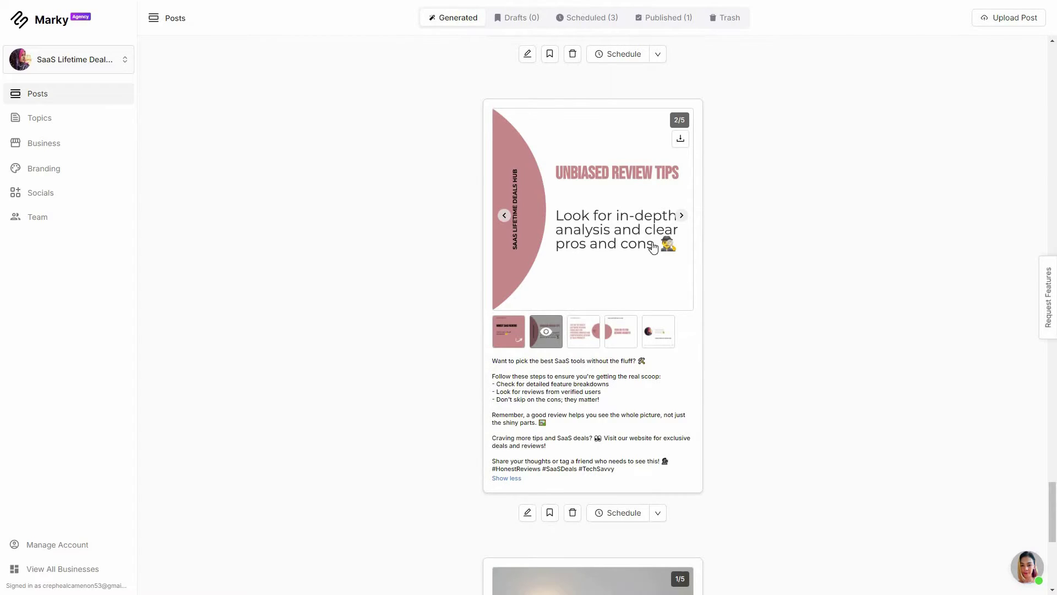
pyautogui.click(682, 217)
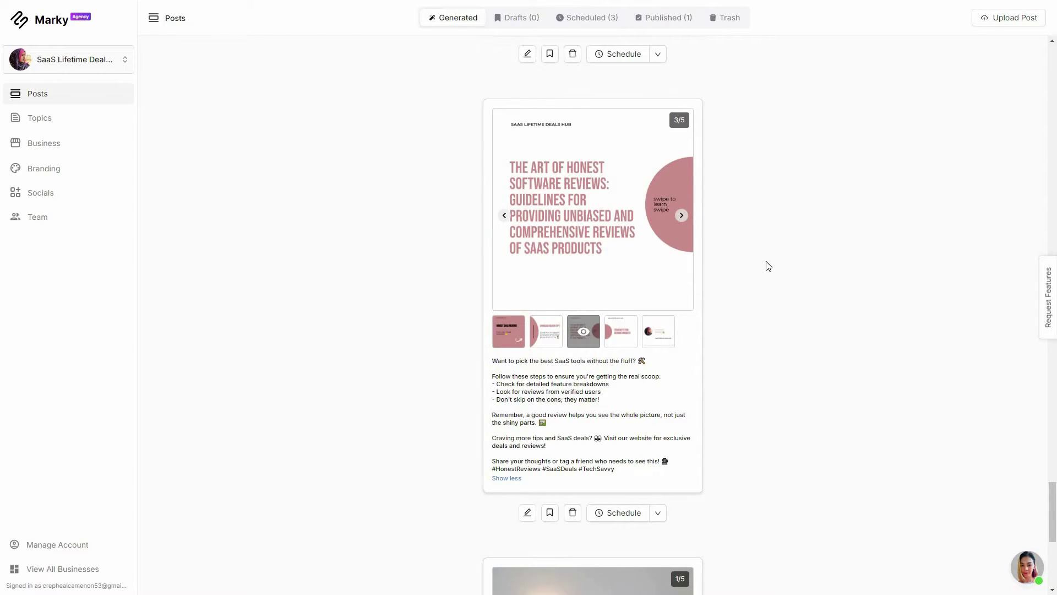
pyautogui.scroll(-7, 779, 274)
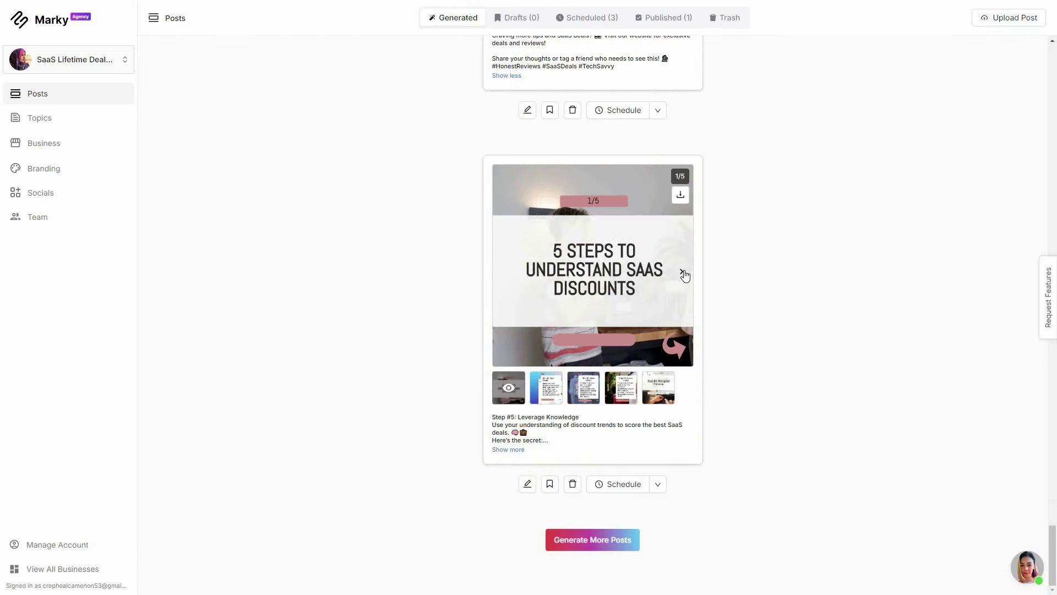
pyautogui.doubleClick(683, 273)
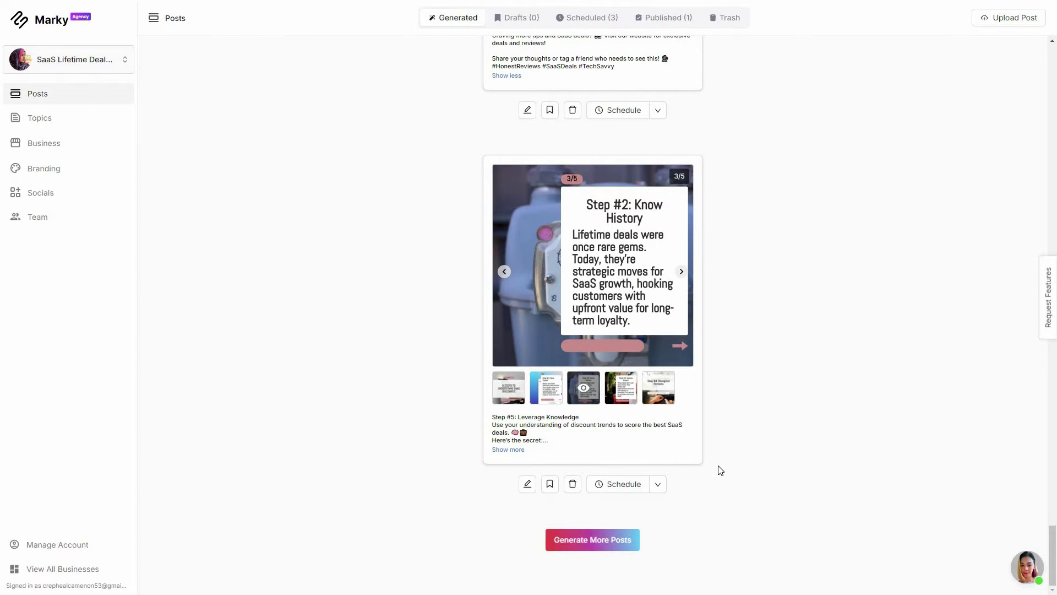
pyautogui.click(603, 262)
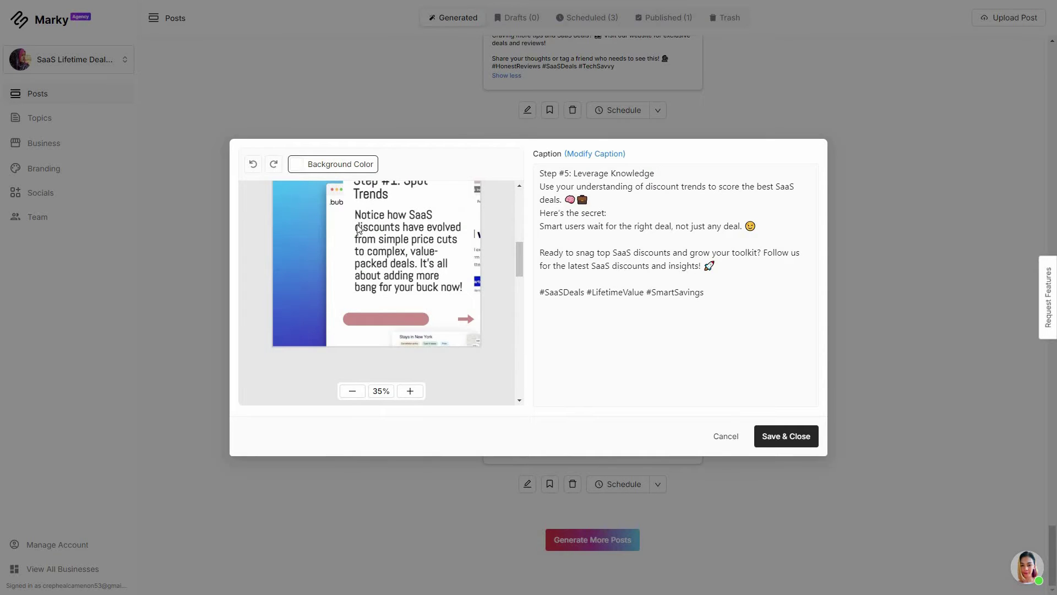
pyautogui.click(332, 164)
pyautogui.click(361, 241)
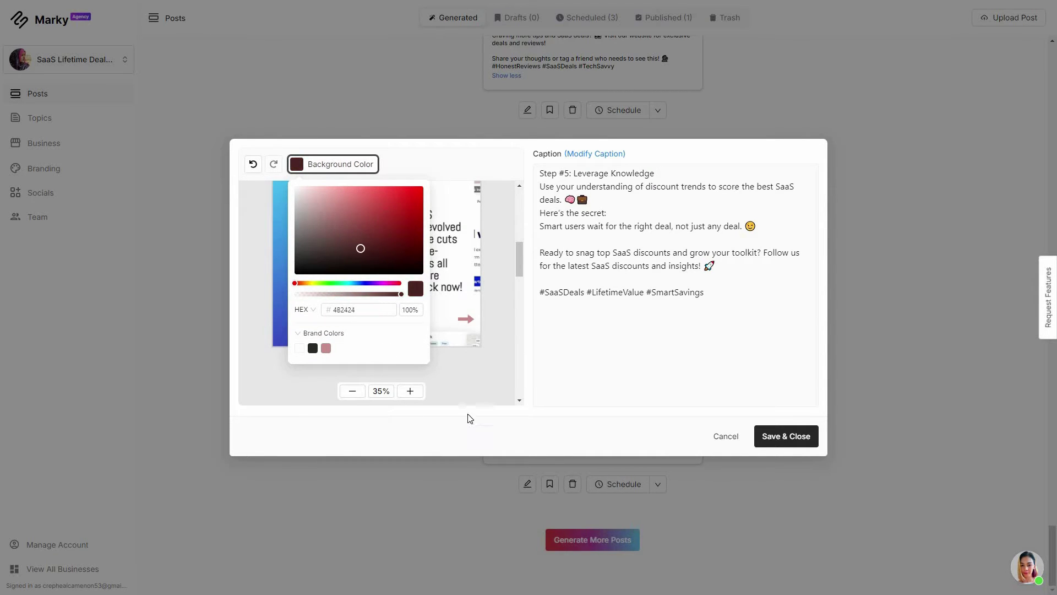
pyautogui.click(520, 260)
pyautogui.scroll(3, 521, 213)
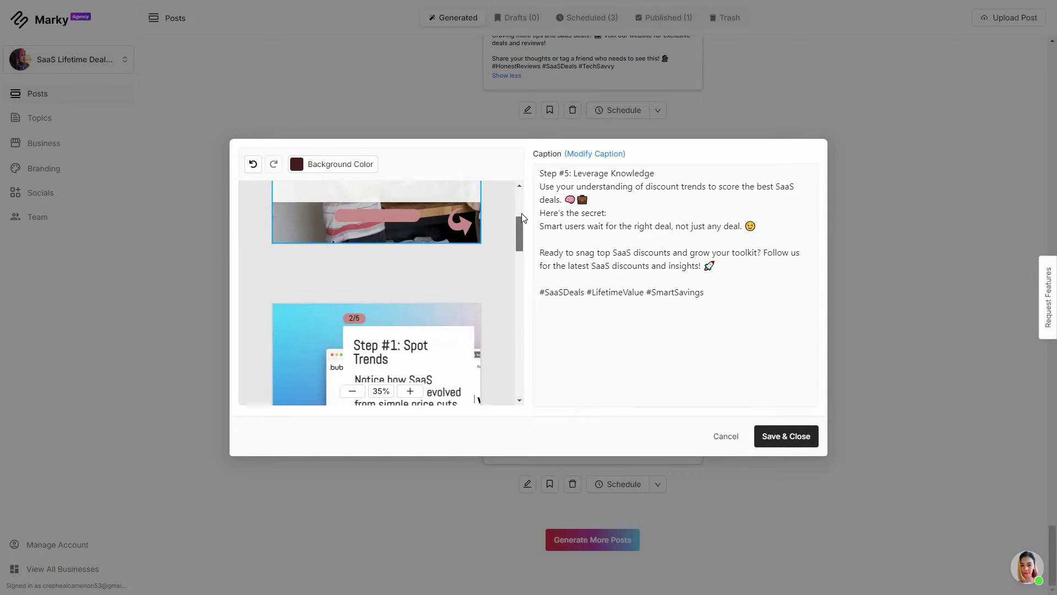
pyautogui.scroll(3, 521, 213)
pyautogui.click(646, 280)
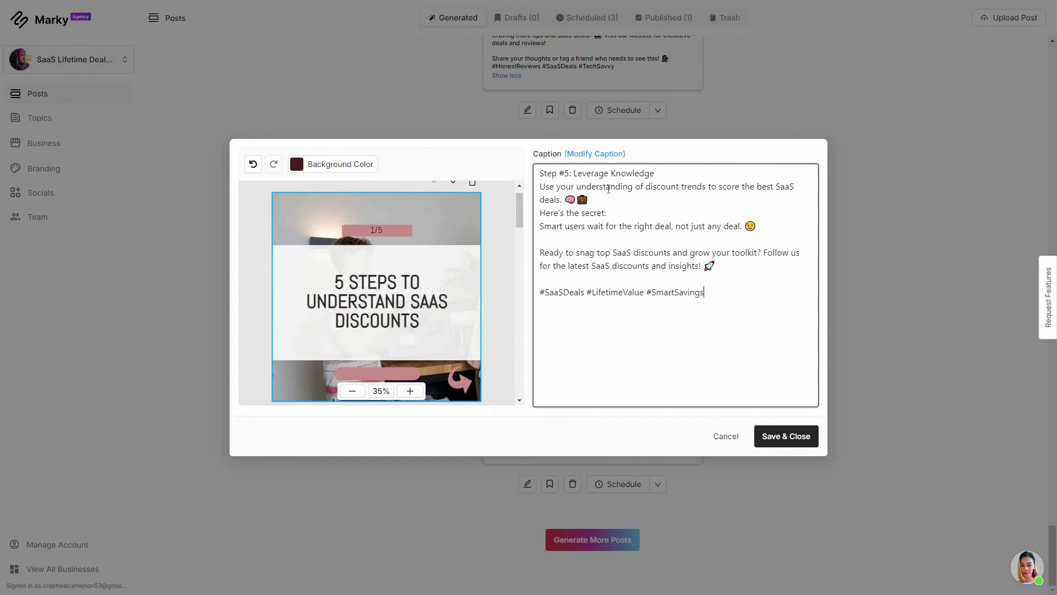
pyautogui.click(606, 154)
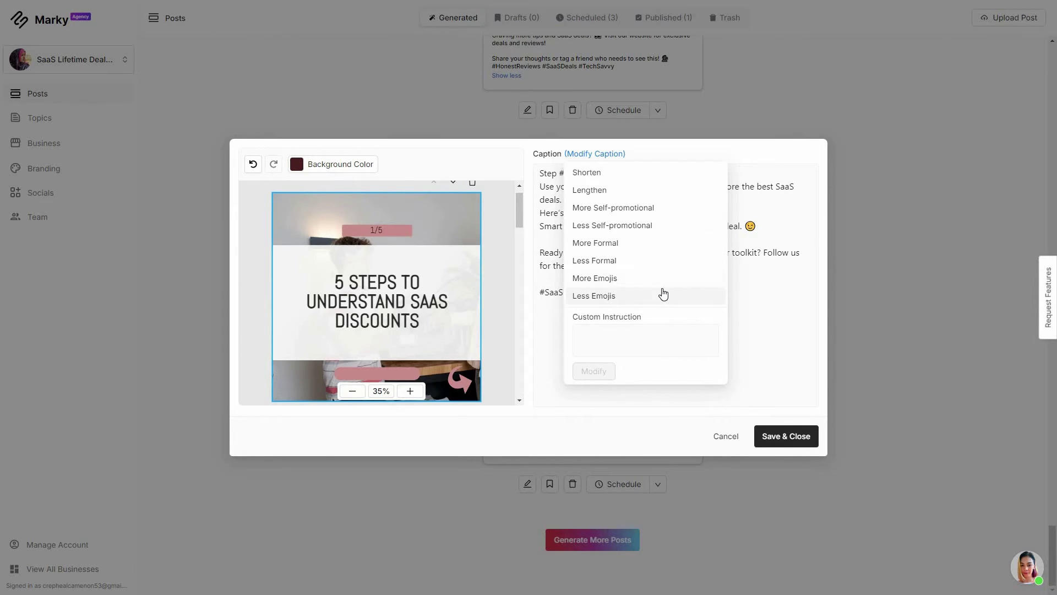
pyautogui.click(613, 333)
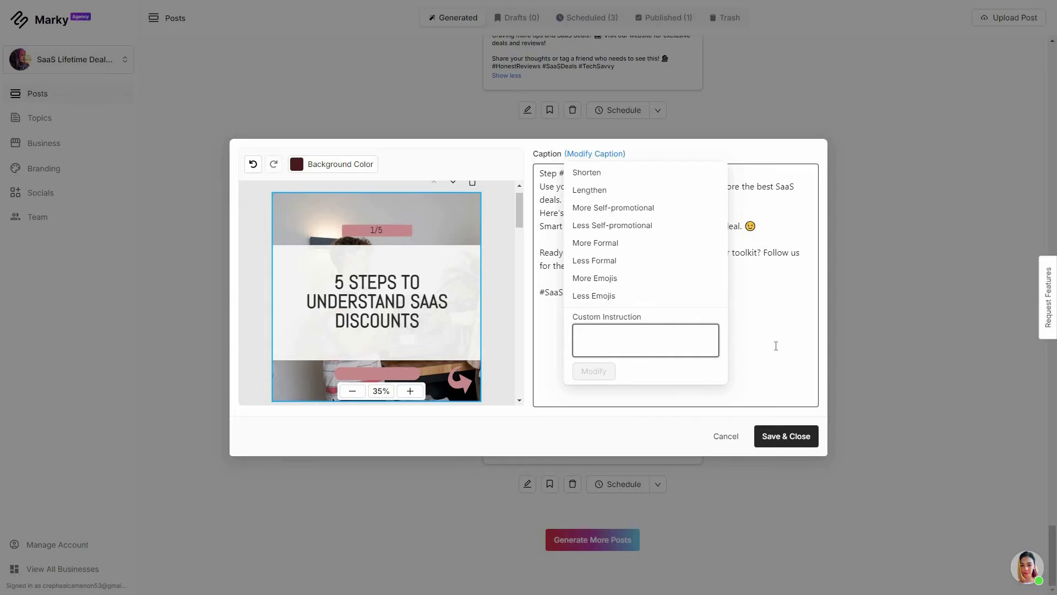
pyautogui.click(552, 486)
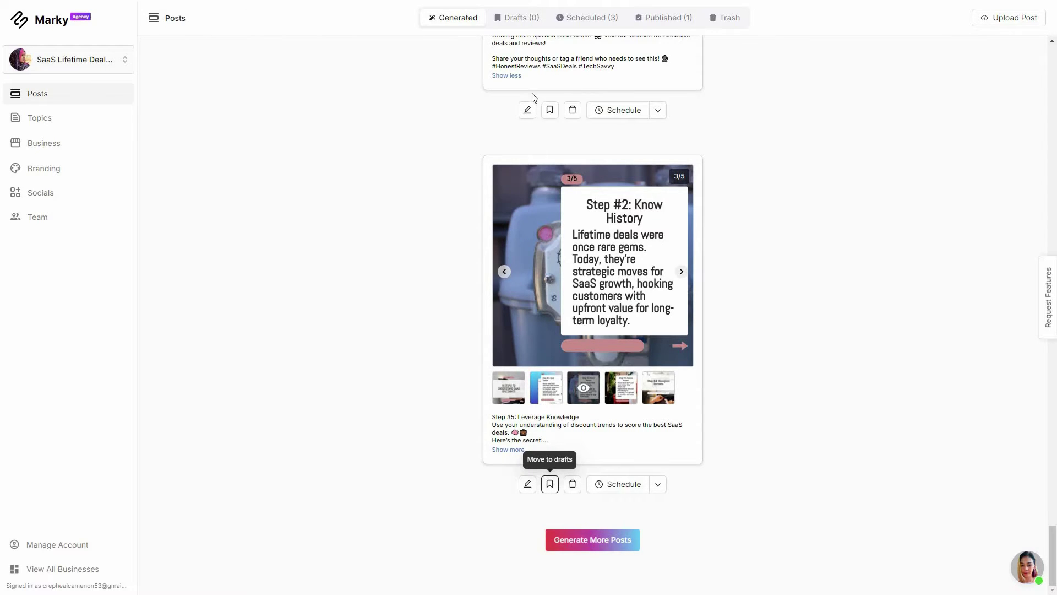
# Step: Schedule the '5 Steps' carousel for Facebook on 05/08/24 at 10:00 AM, then view Socials
pyautogui.click(572, 484)
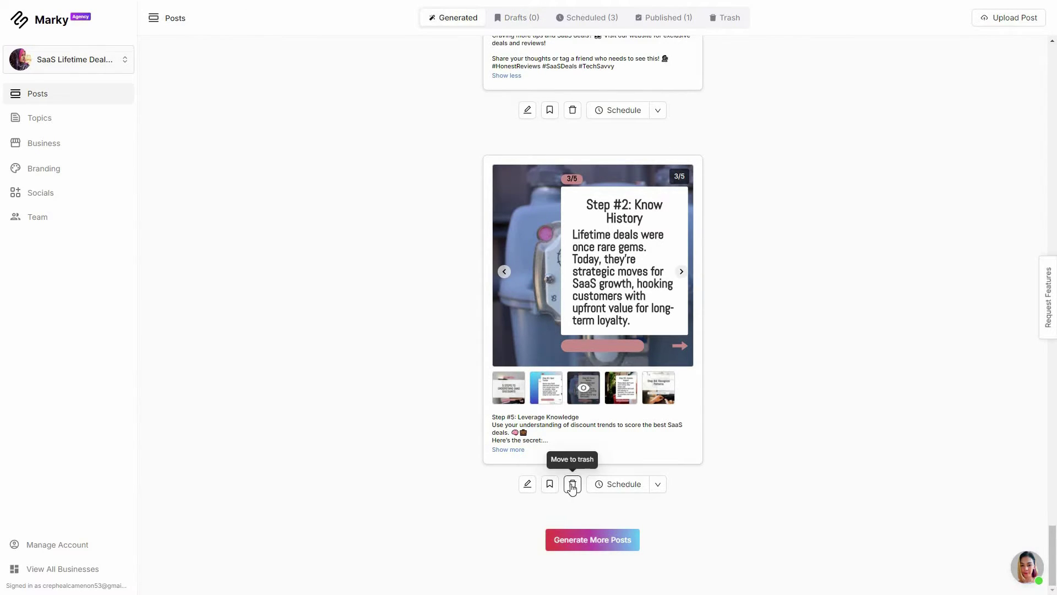
pyautogui.click(663, 486)
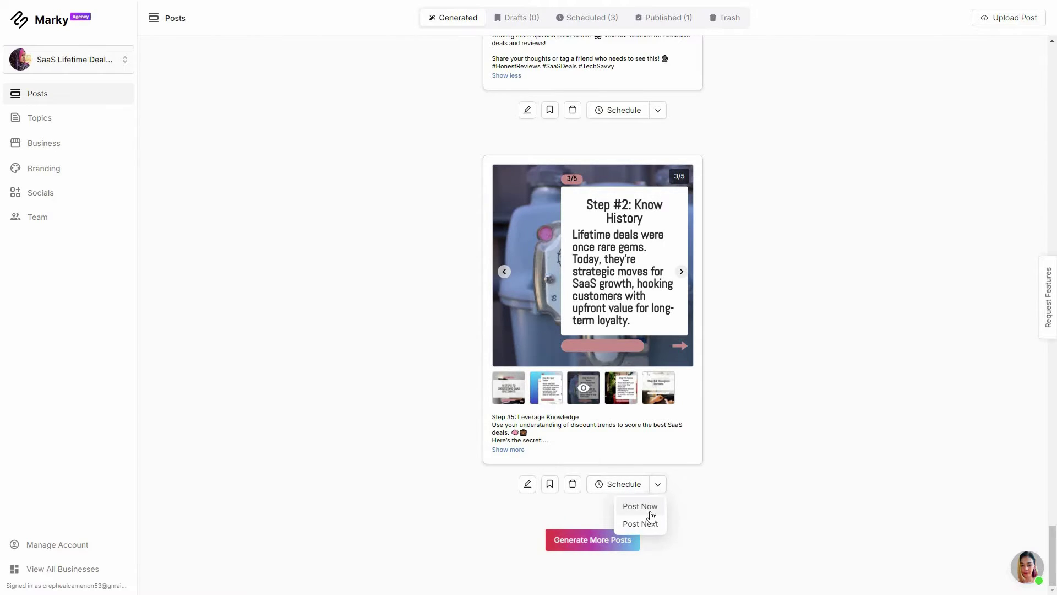
pyautogui.click(626, 488)
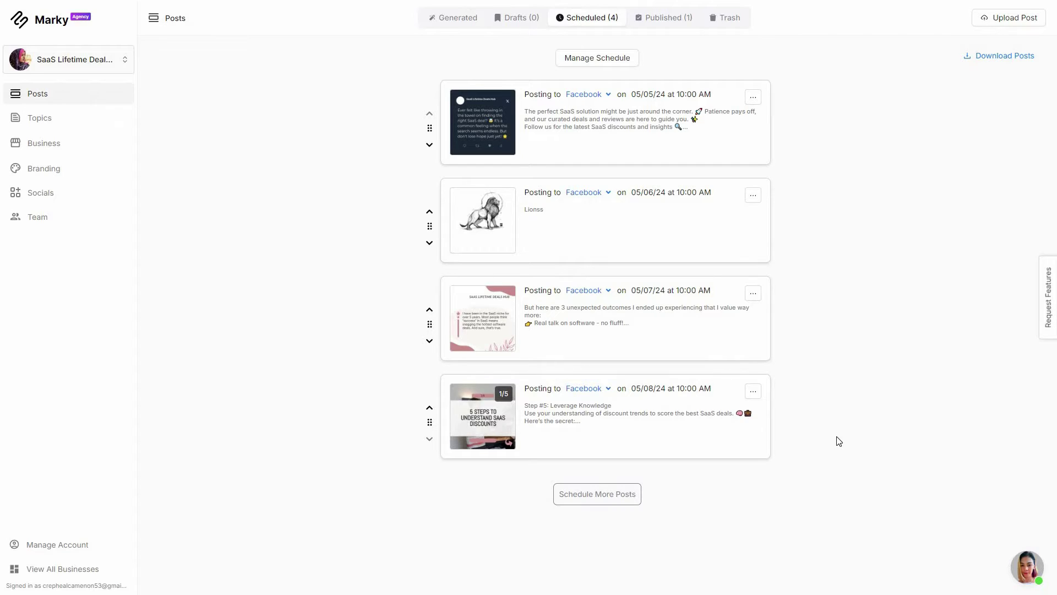
pyautogui.click(753, 392)
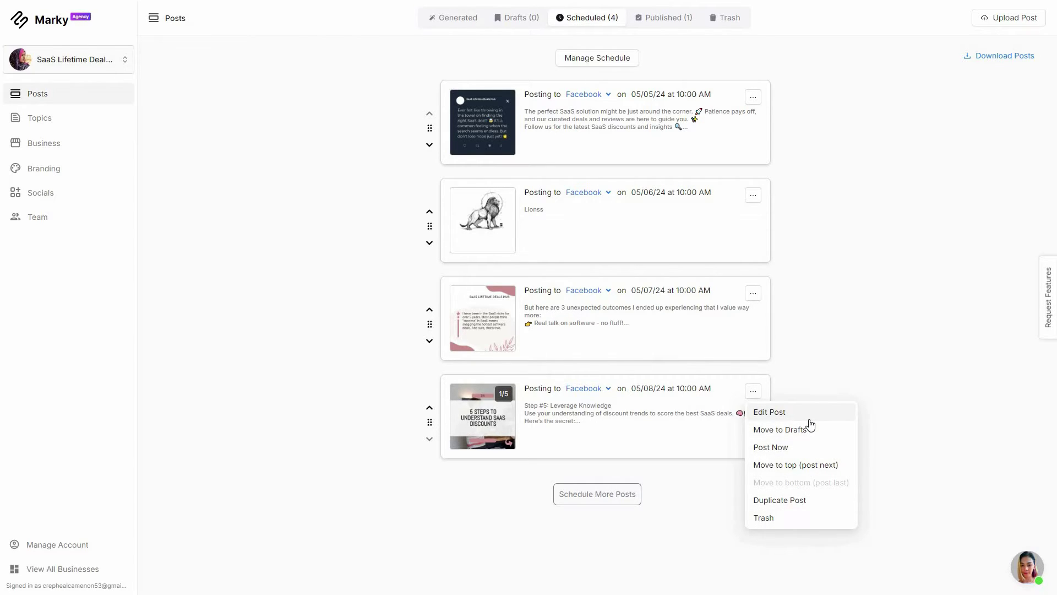
pyautogui.click(41, 193)
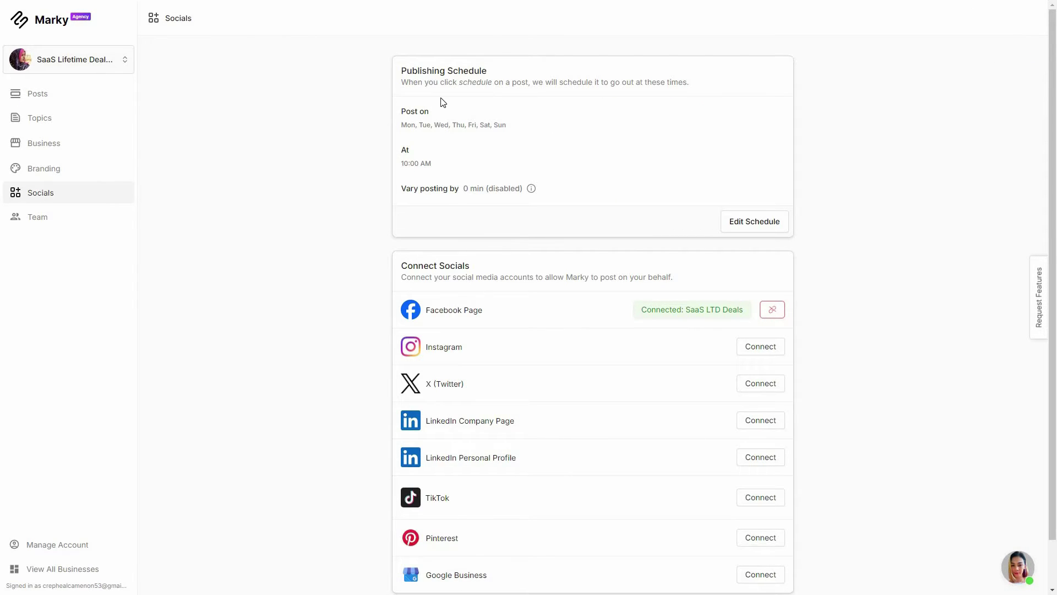
# Step: Open Edit Schedule to review the daily 10:00 AM publishing schedule
pyautogui.click(754, 221)
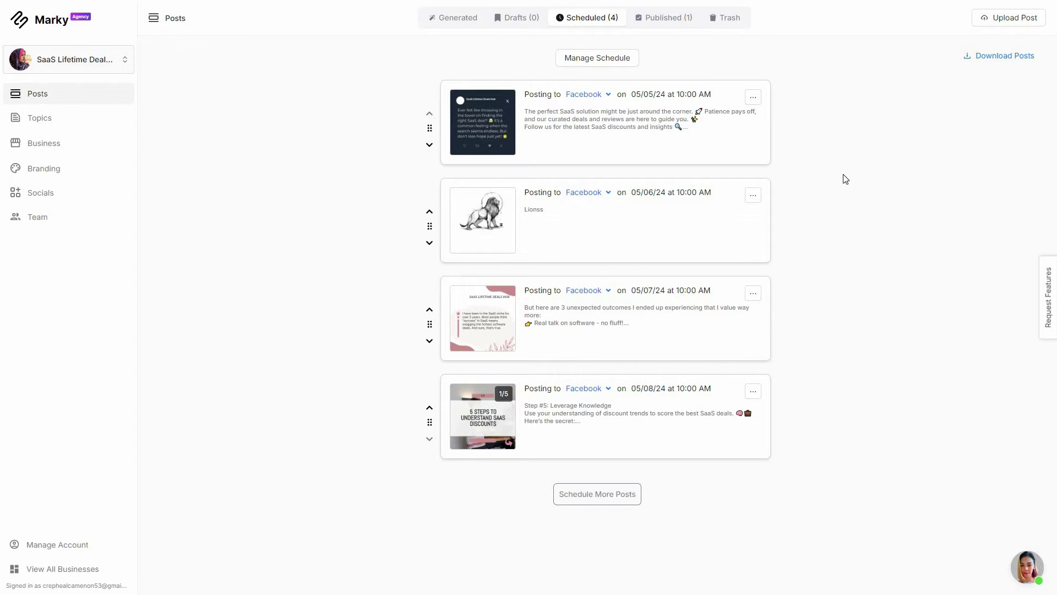
pyautogui.click(1028, 21)
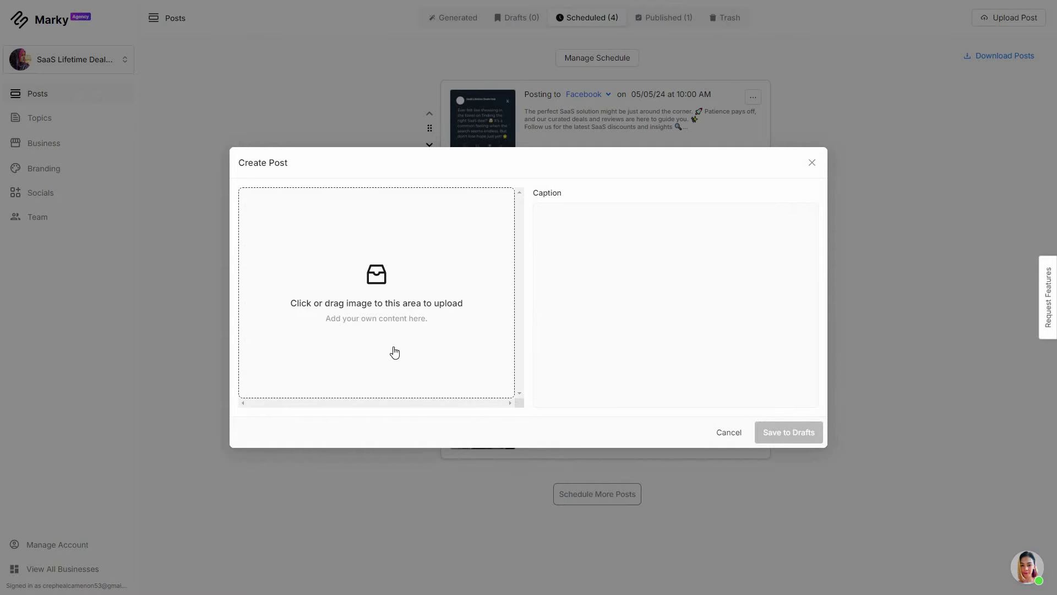
pyautogui.click(617, 265)
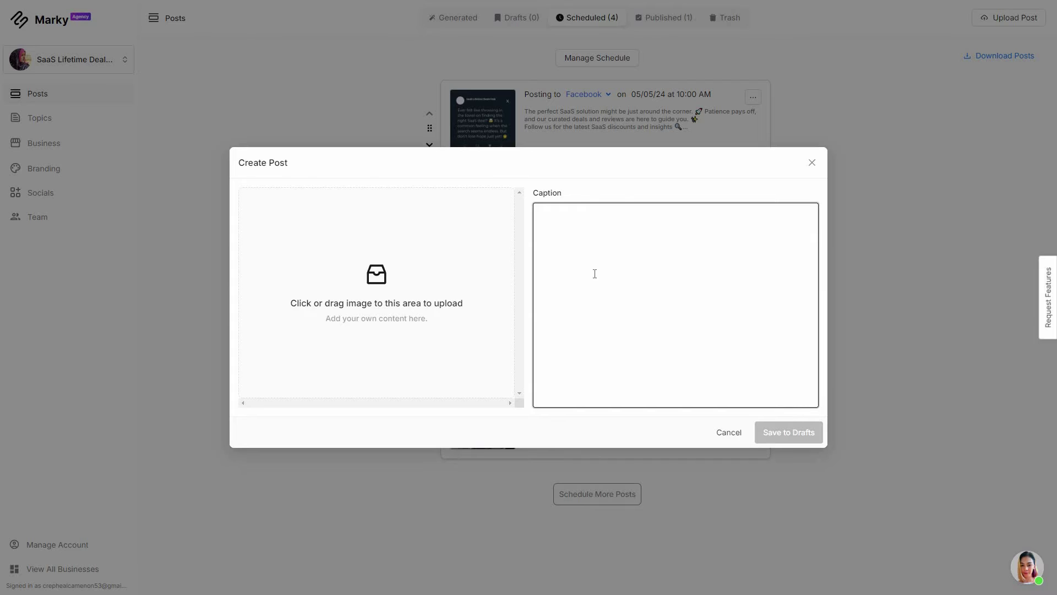
pyautogui.write('gggggggggggggggggg')
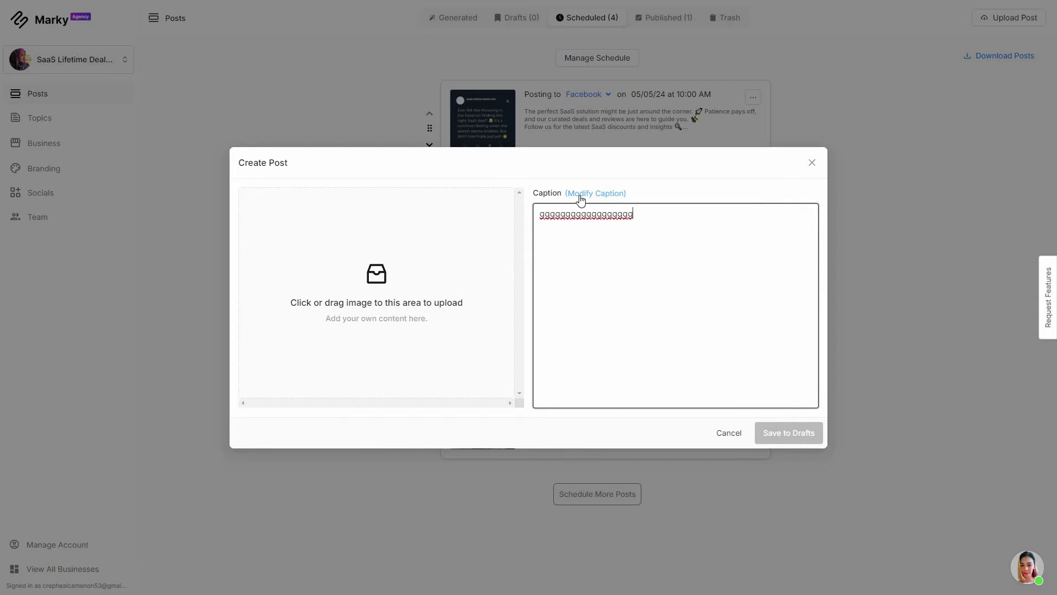
pyautogui.click(581, 199)
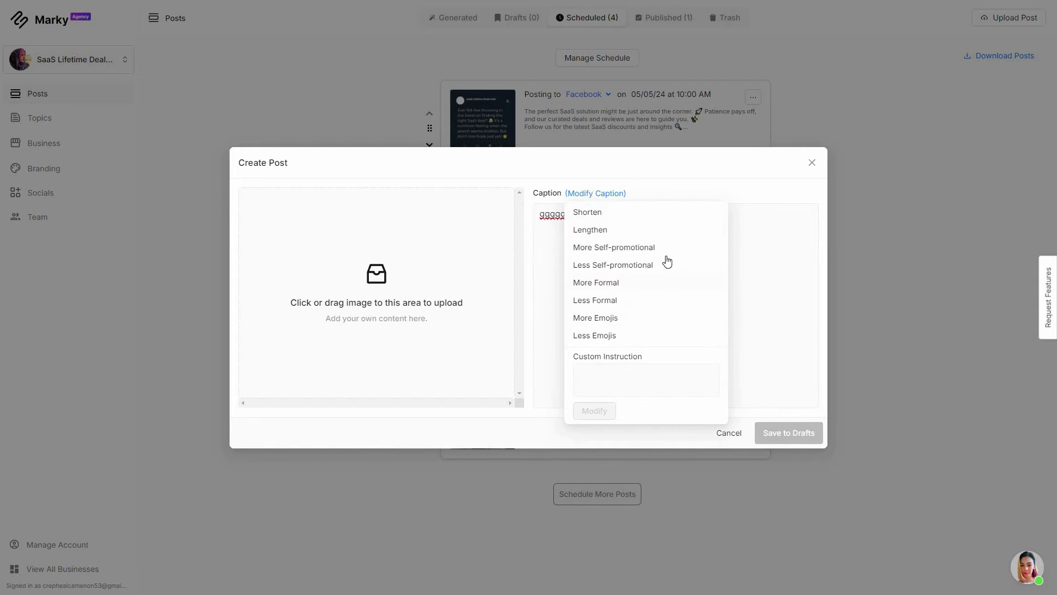
pyautogui.press('Escape')
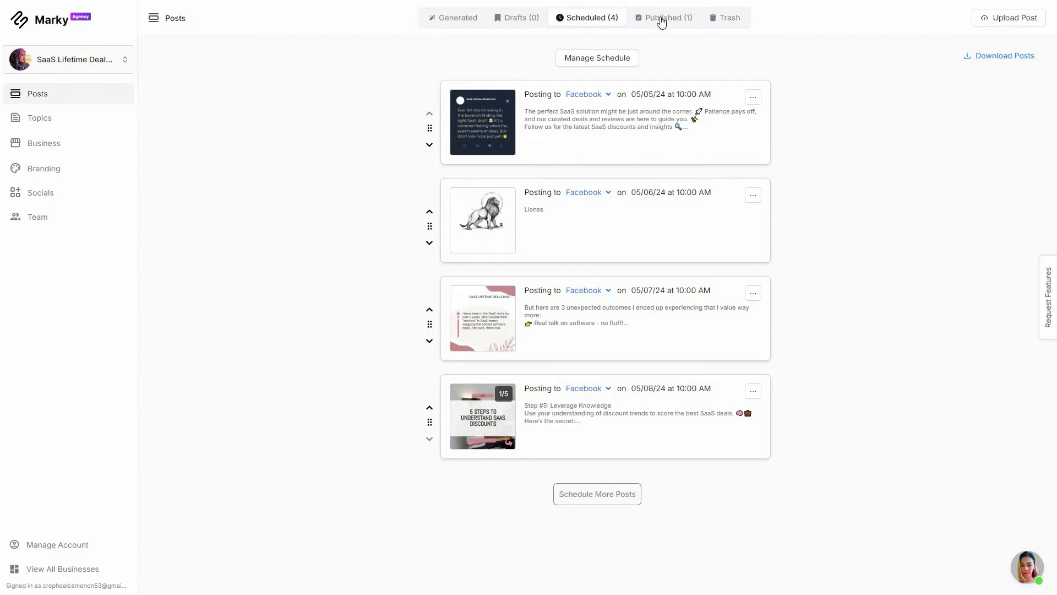
# Step: Set the post generator to Facebook Post with the small-business social media dos and don'ts prompt
pyautogui.click(685, 21)
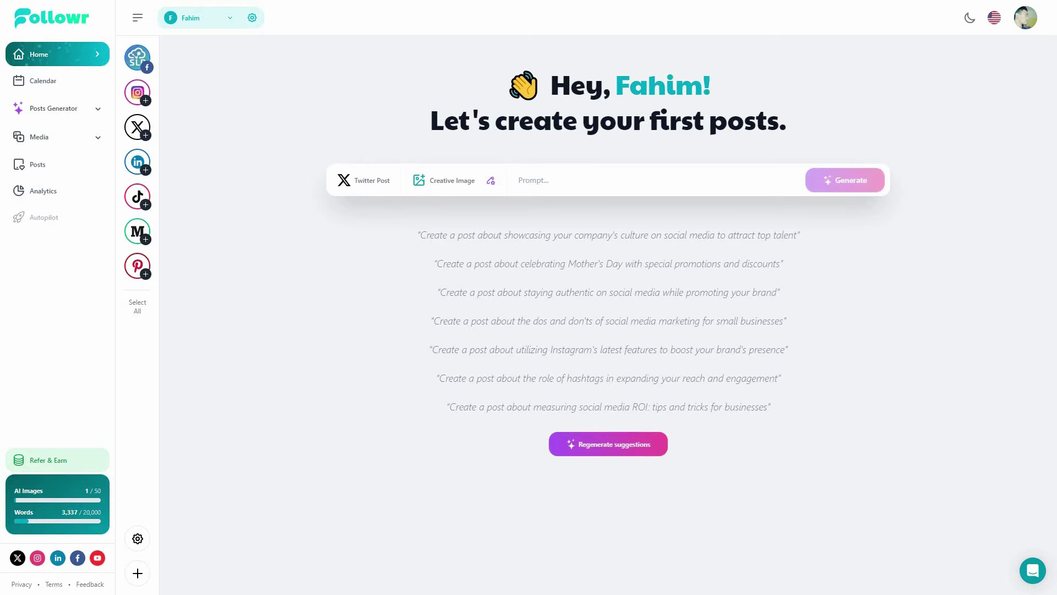
pyautogui.click(61, 112)
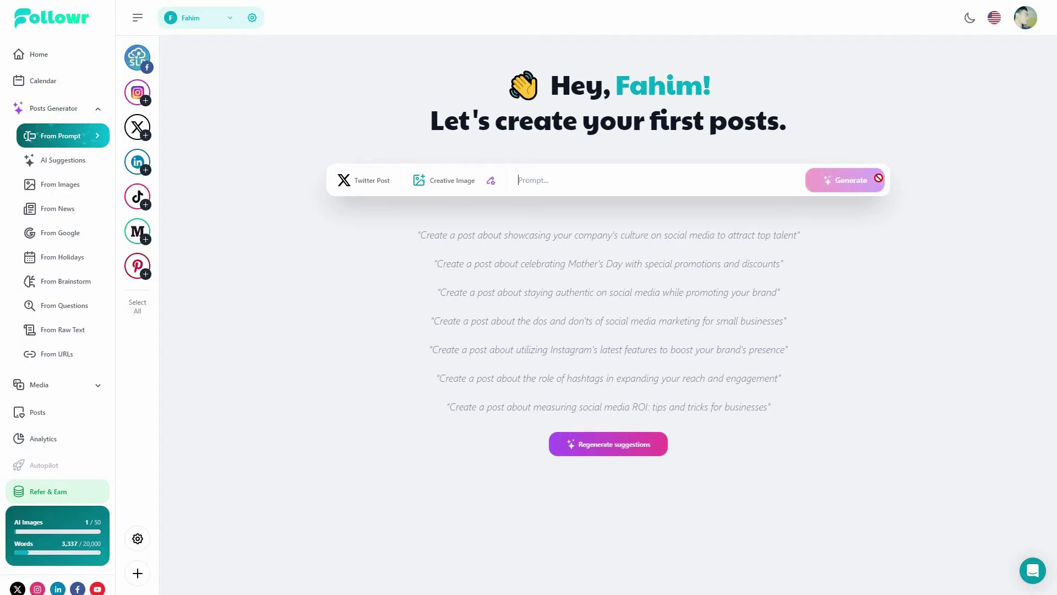
pyautogui.click(439, 185)
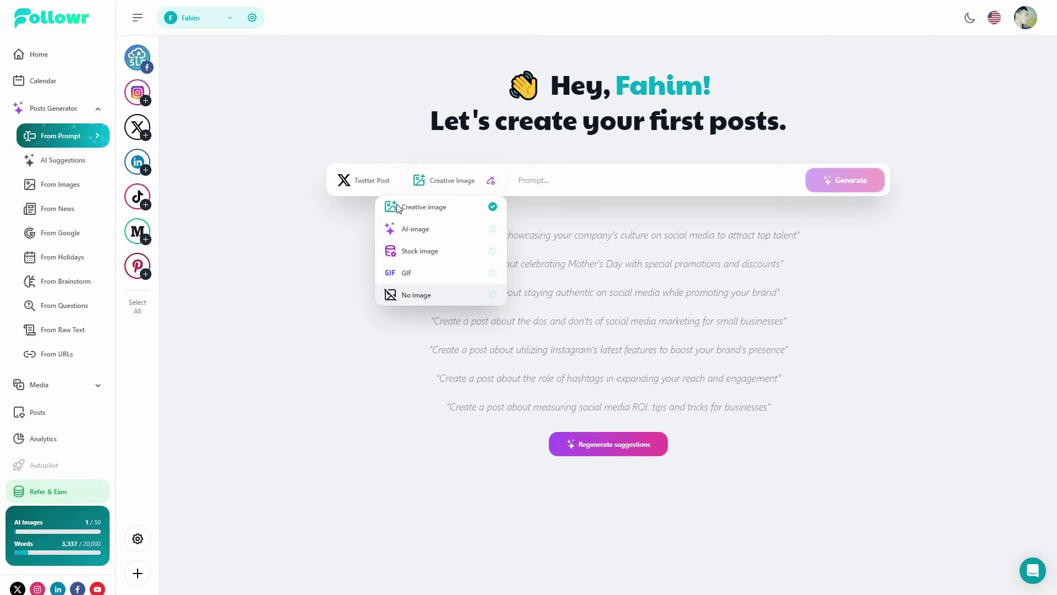
pyautogui.click(372, 186)
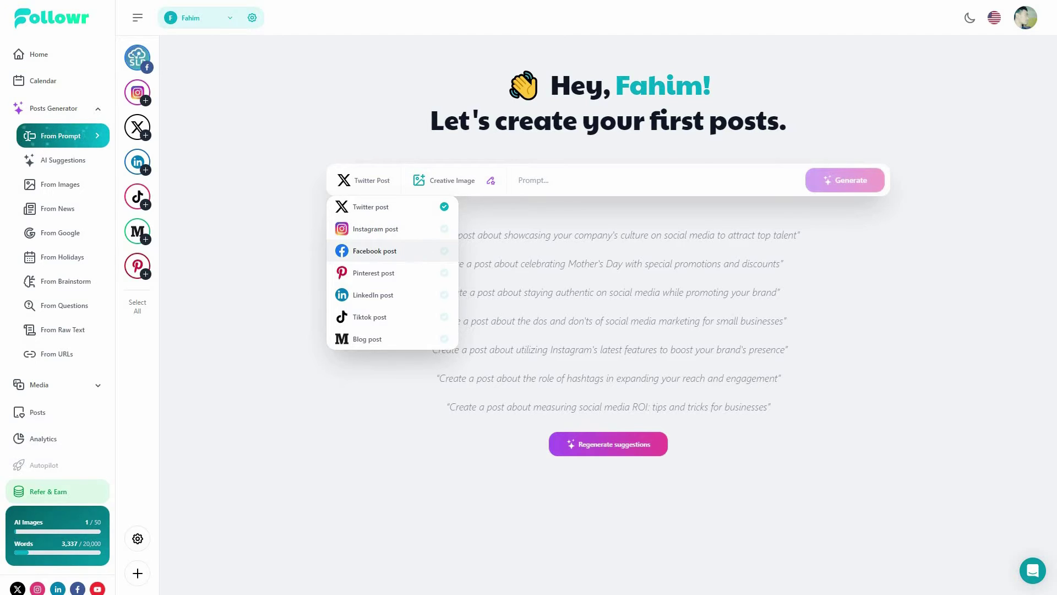
pyautogui.click(394, 253)
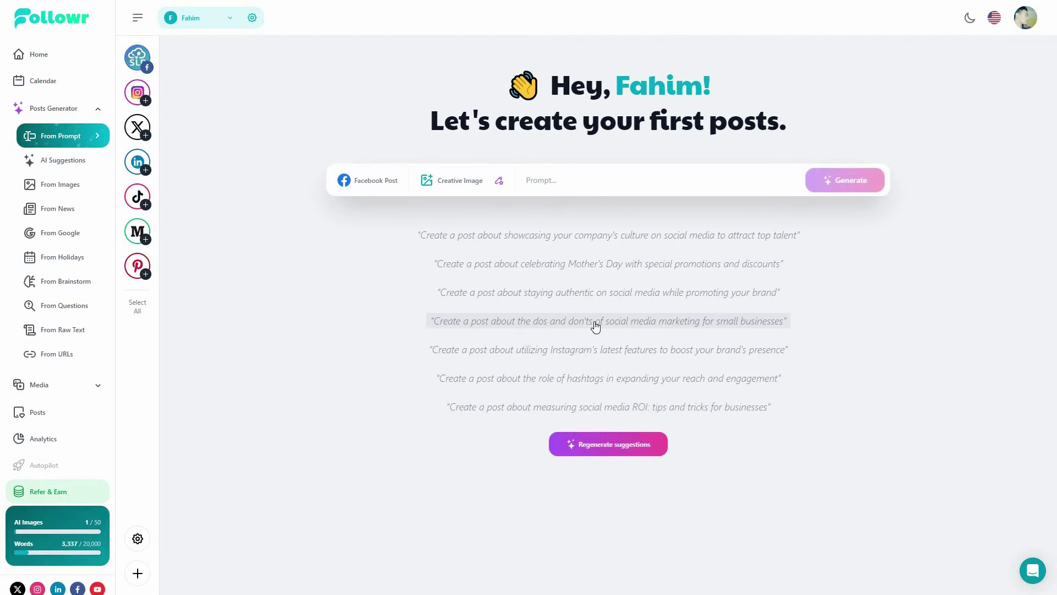
pyautogui.hotkey('ctrl', 'v')
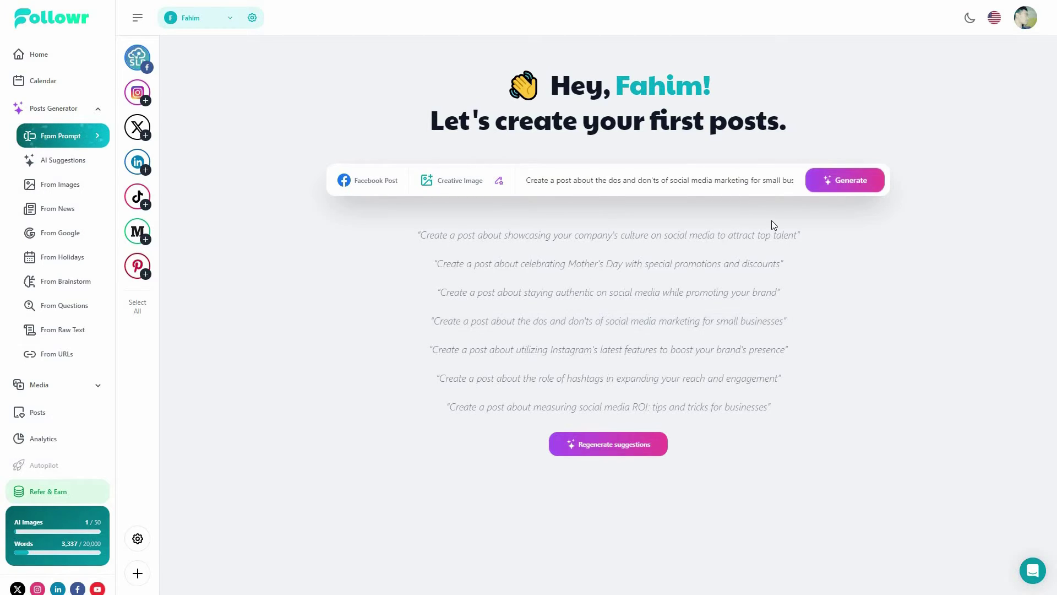
# Step: Generate 2 dos-and-don'ts Facebook posts and preview the orange Social Media Tips image
pyautogui.click(845, 184)
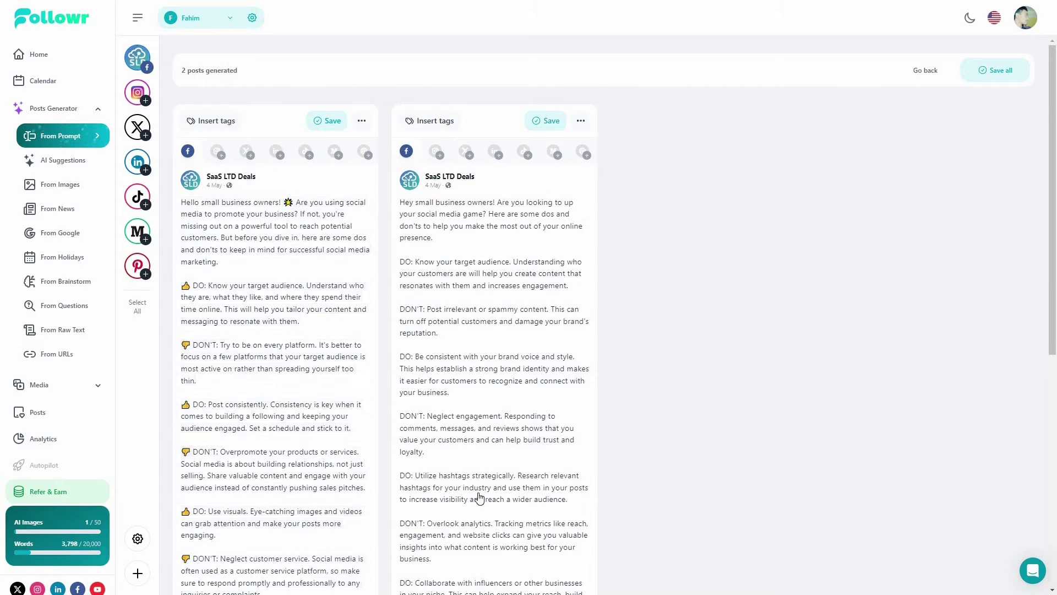
pyautogui.scroll(-5, 716, 319)
pyautogui.scroll(-3, 463, 483)
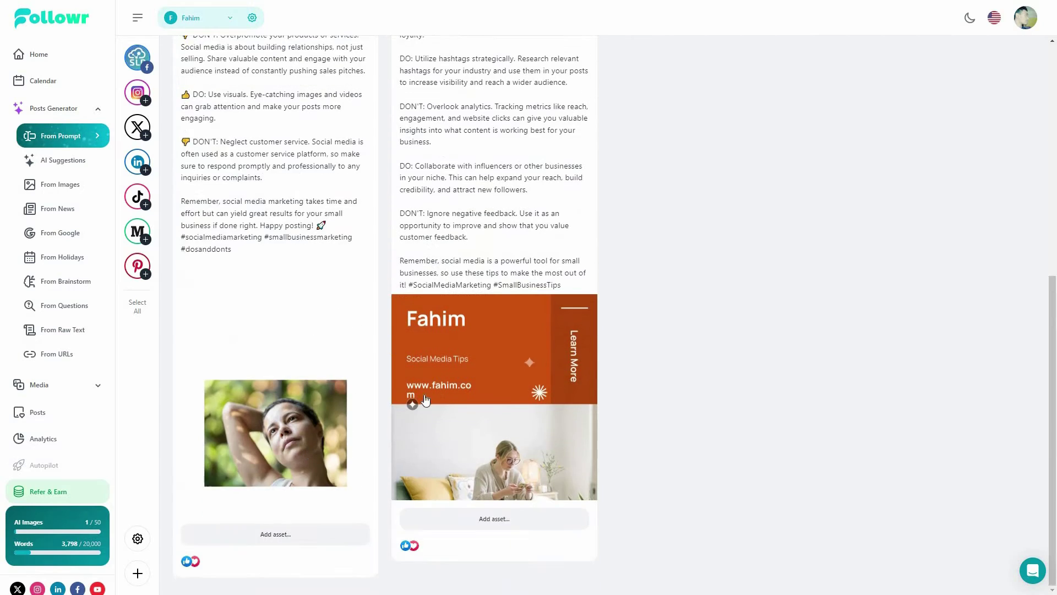
pyautogui.click(490, 366)
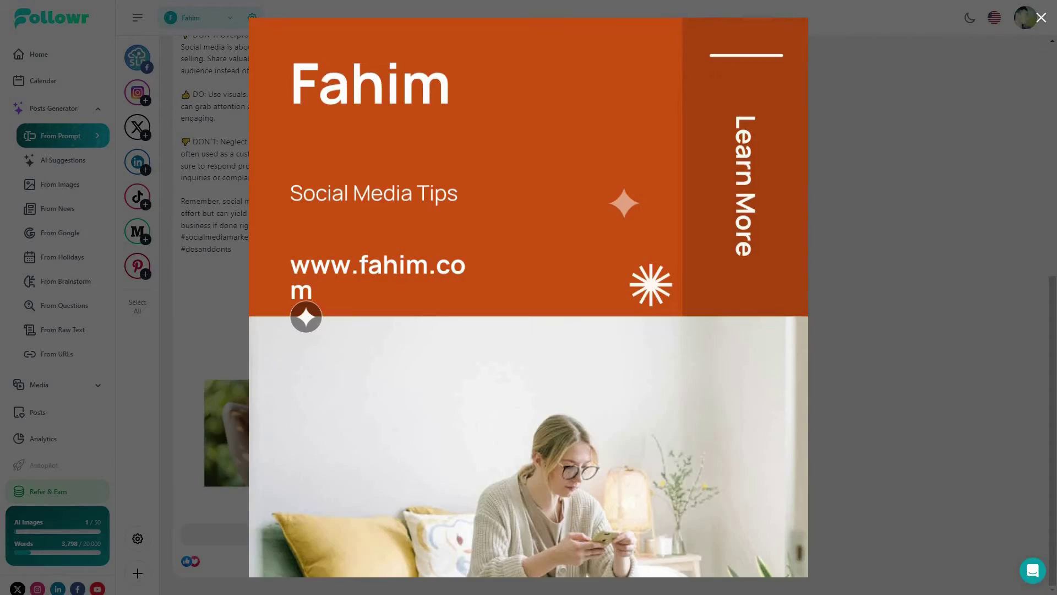
pyautogui.click(1041, 17)
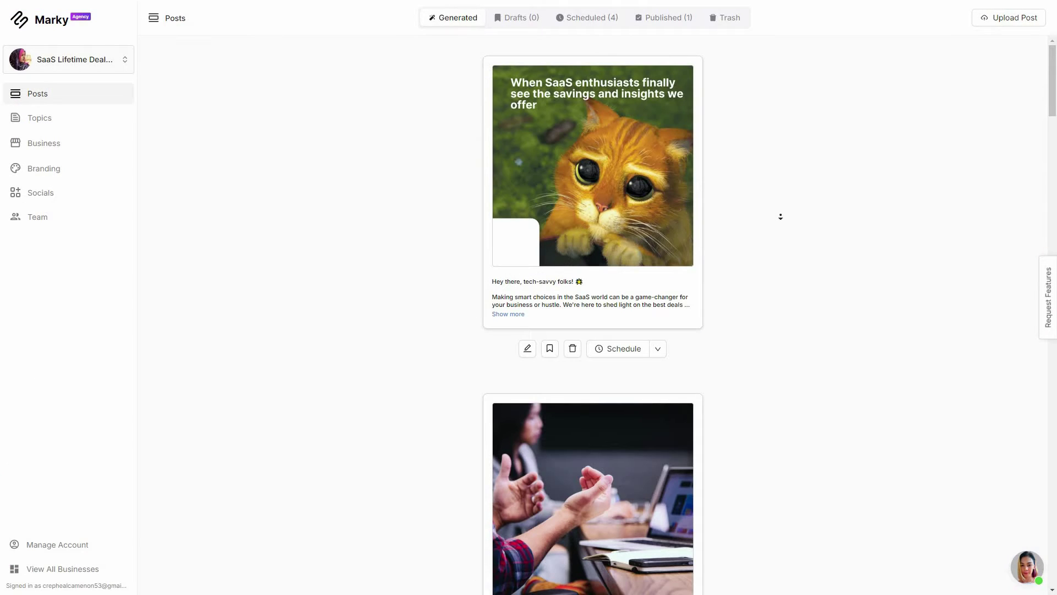
pyautogui.scroll(-7, 780, 217)
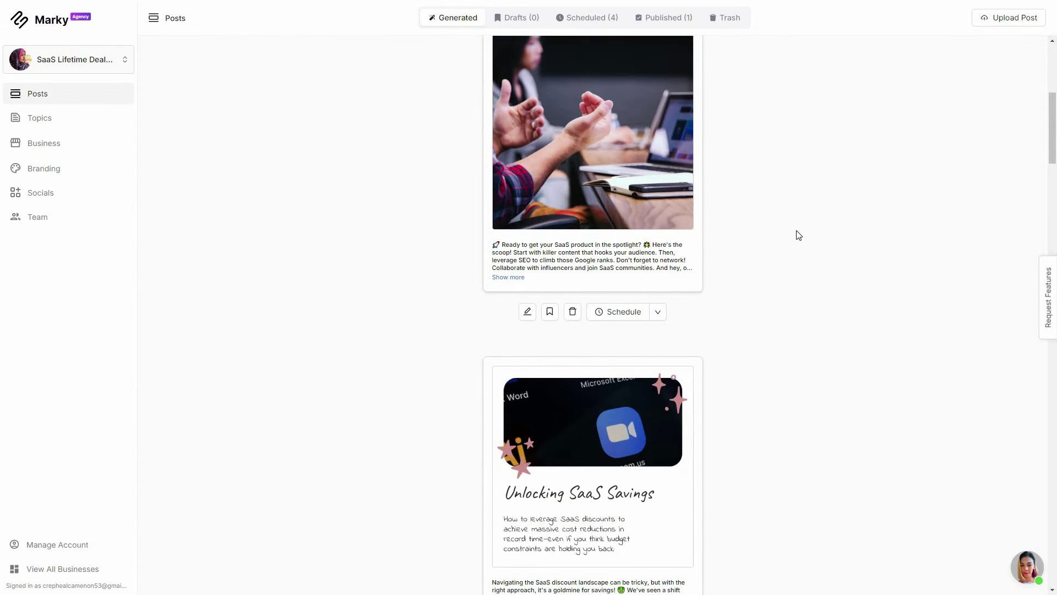
pyautogui.scroll(-5, 763, 354)
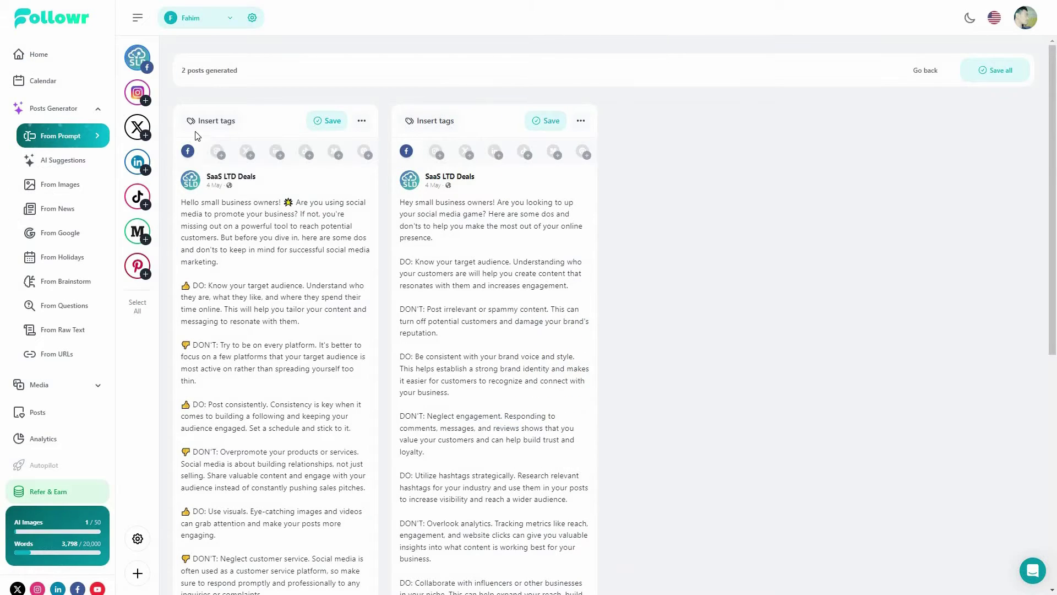
# Step: Save the first generated post without adding a tag
pyautogui.click(204, 124)
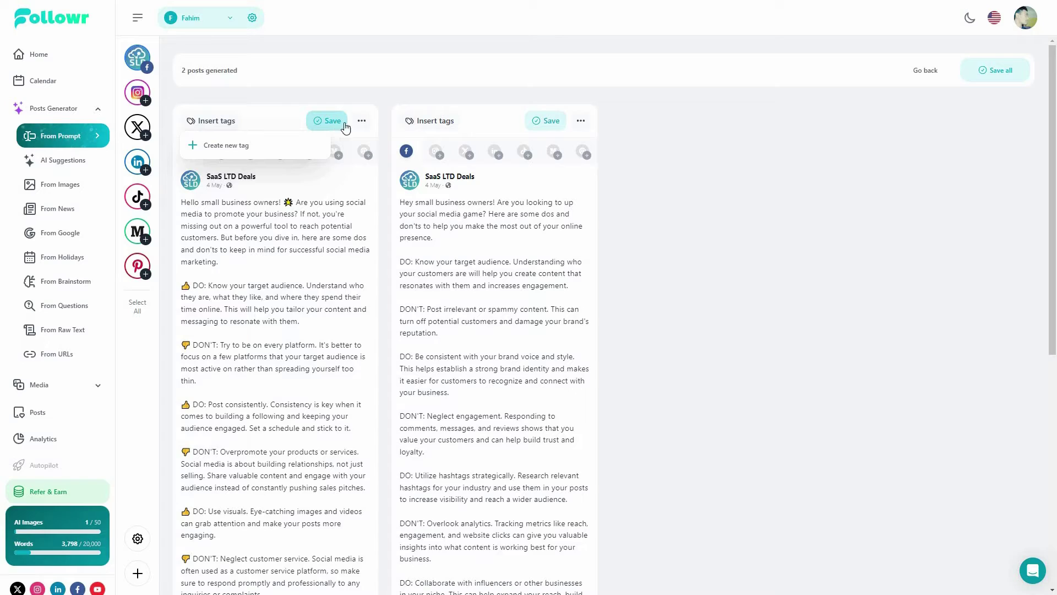
pyautogui.click(322, 154)
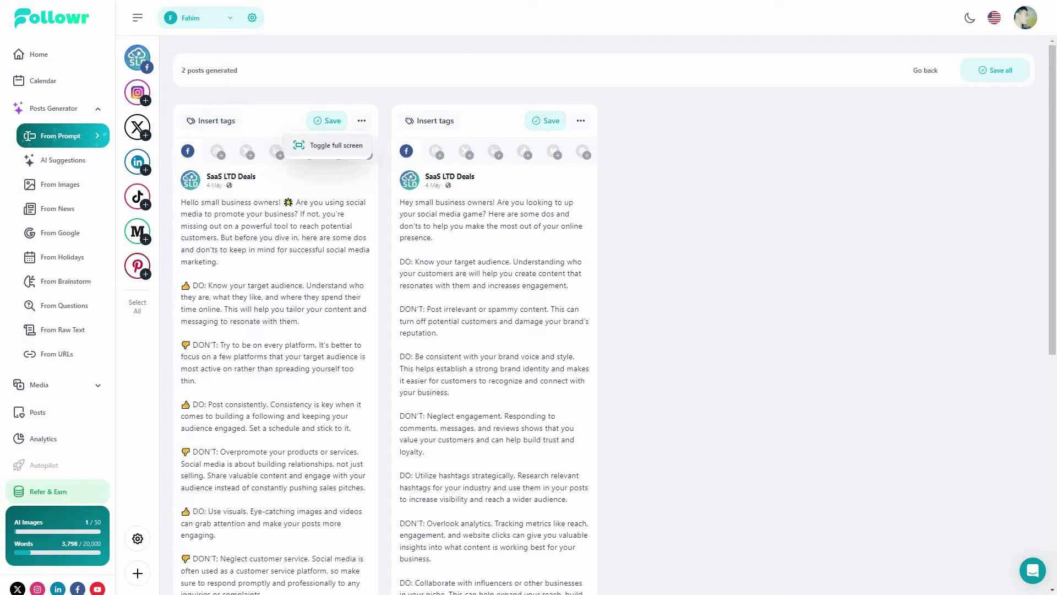
pyautogui.click(341, 126)
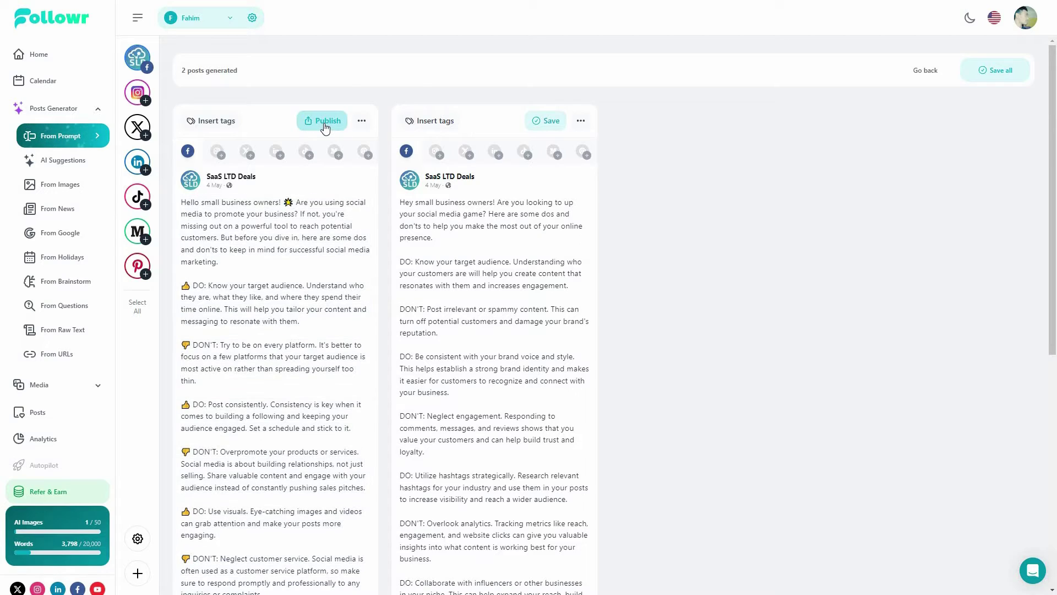
# Step: Check Schedule for later without scheduling, then return to the From Prompt start page
pyautogui.click(325, 124)
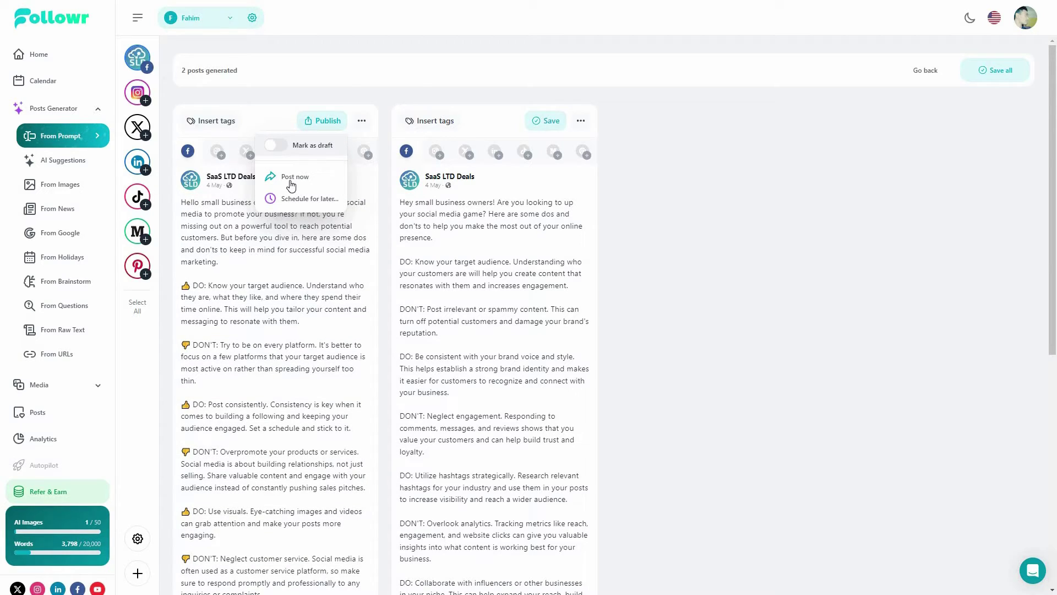
pyautogui.click(332, 201)
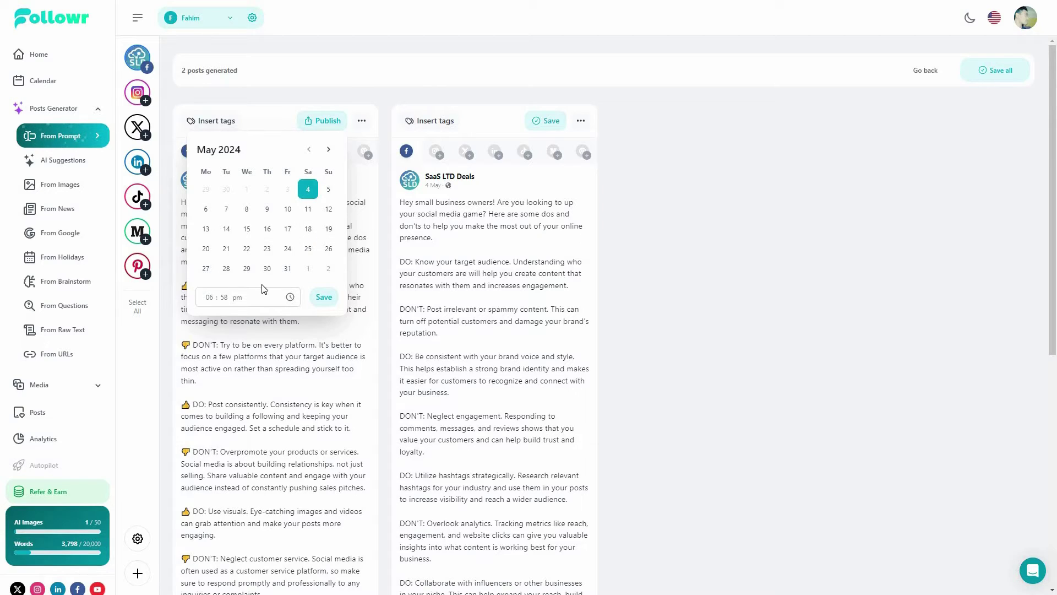
pyautogui.click(378, 250)
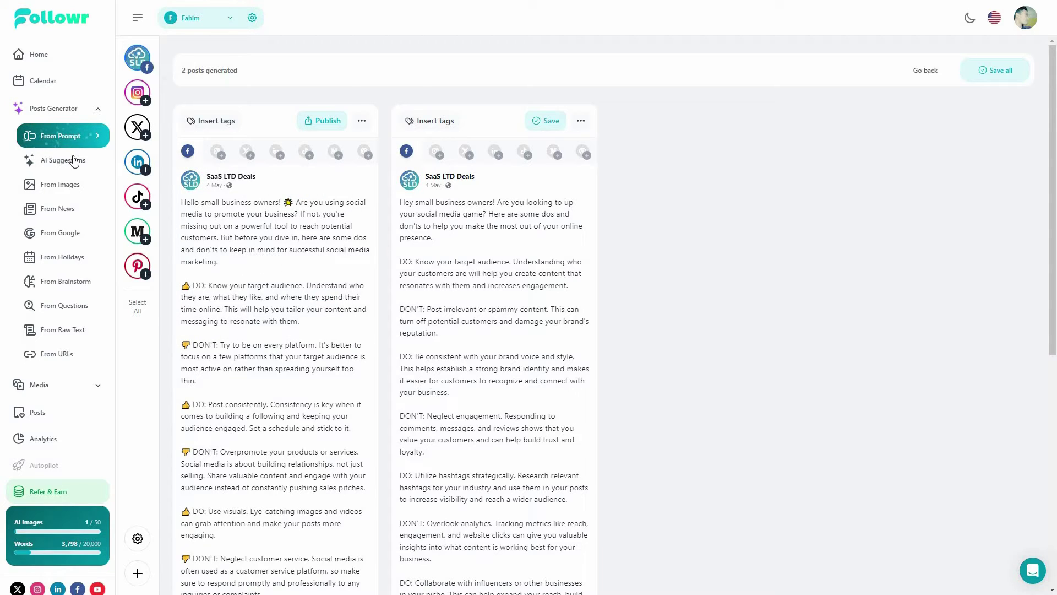
pyautogui.click(66, 109)
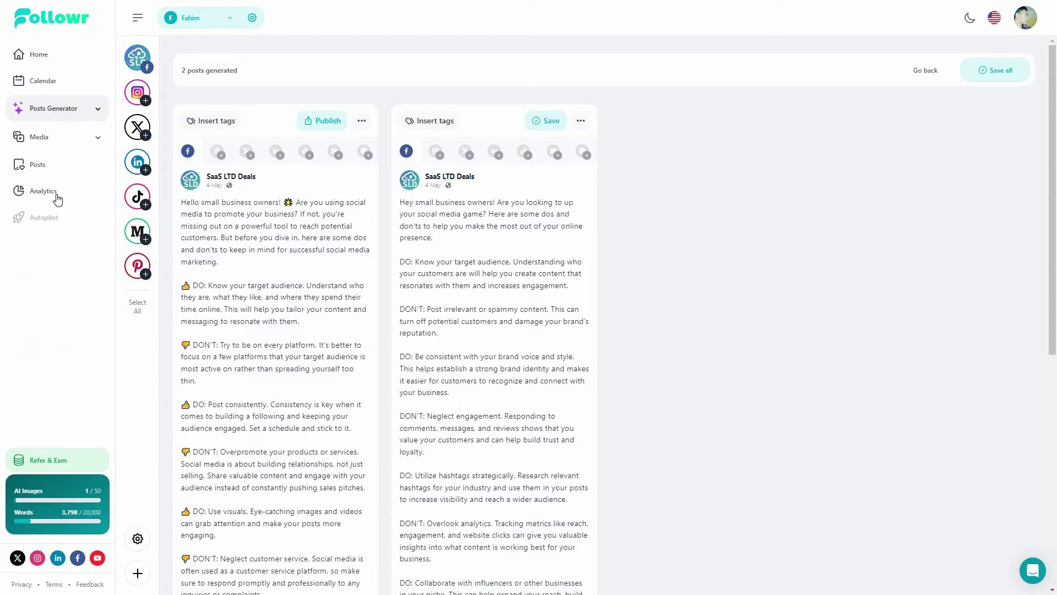
pyautogui.click(66, 109)
pyautogui.click(74, 146)
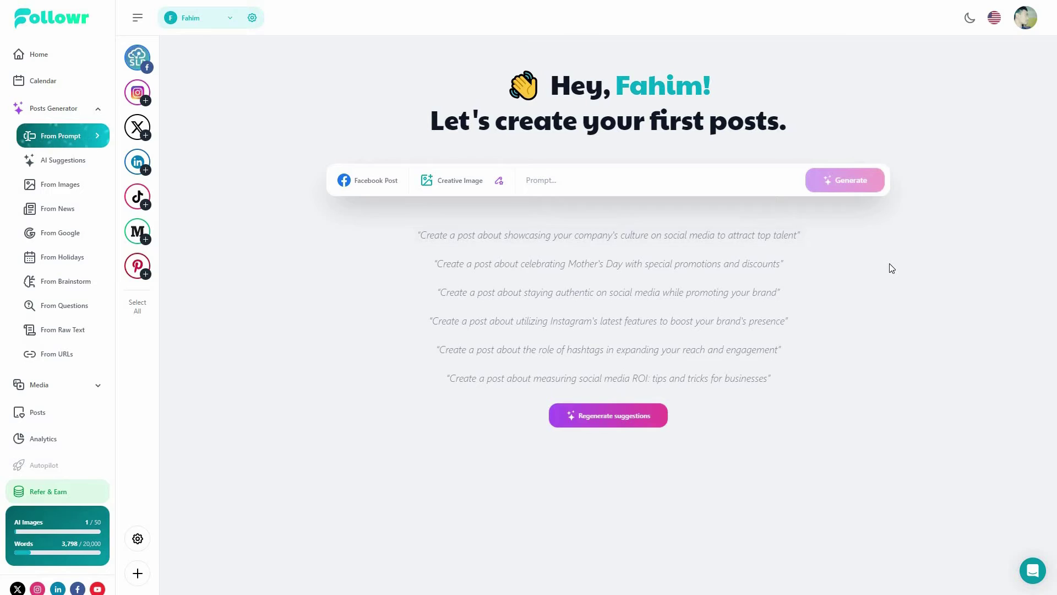
# Step: Generate 2 AI Suggestions posts as Facebook posts with Creative images
pyautogui.click(69, 166)
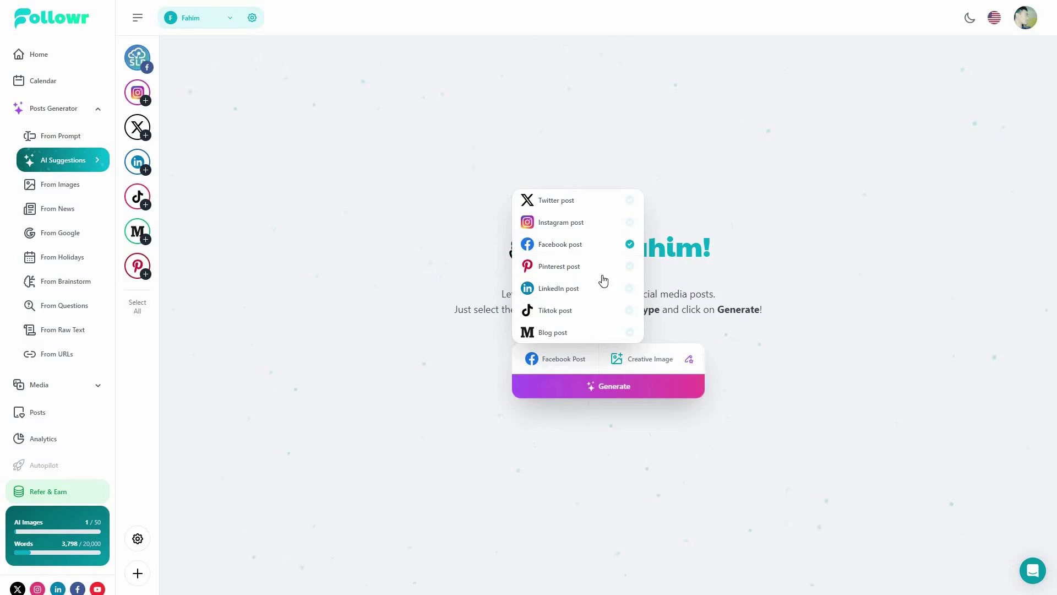
pyautogui.click(649, 361)
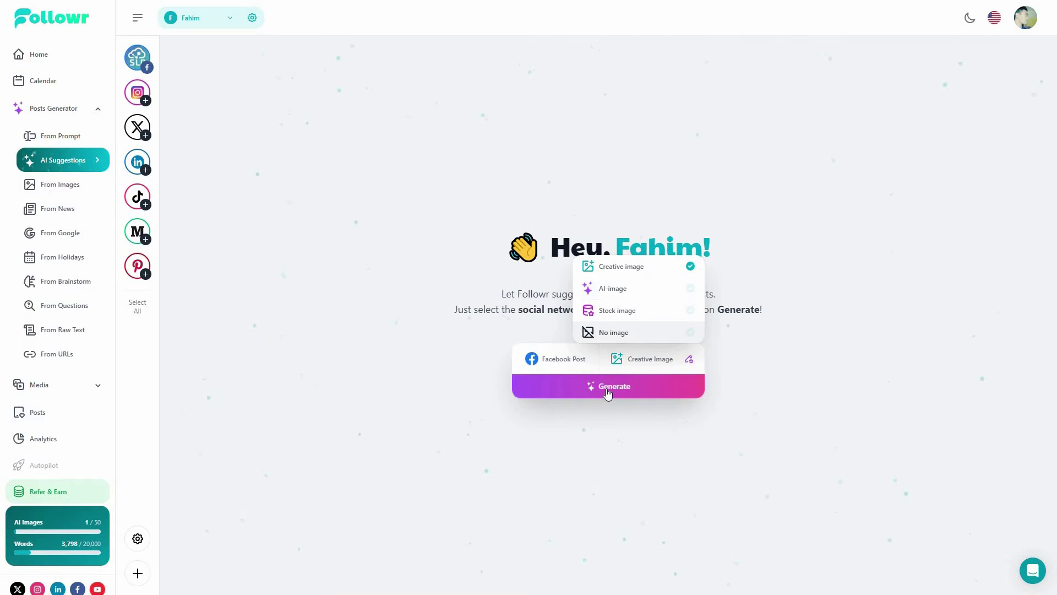
pyautogui.click(638, 395)
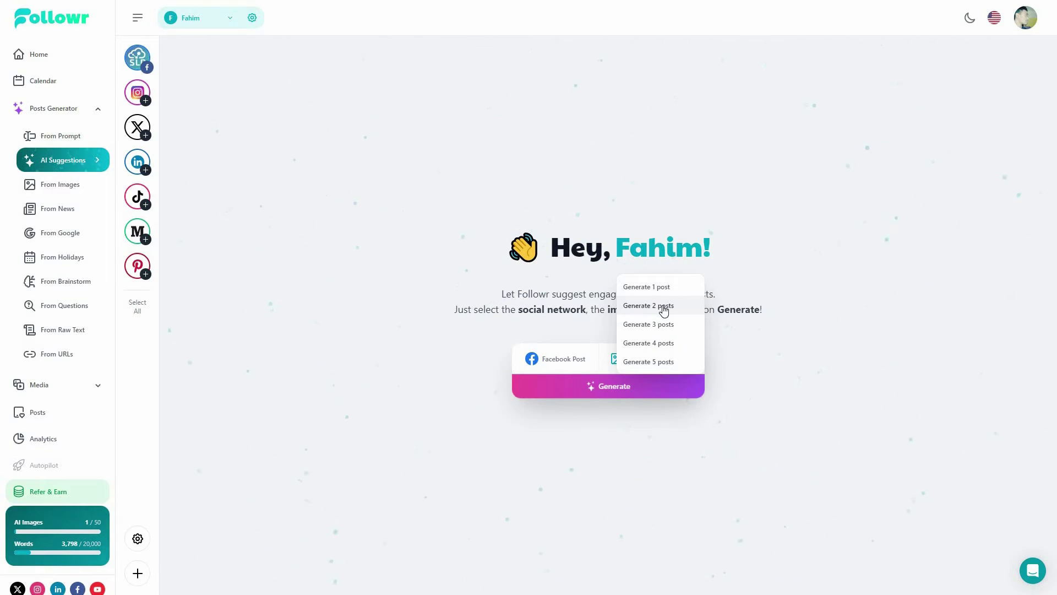
pyautogui.click(650, 356)
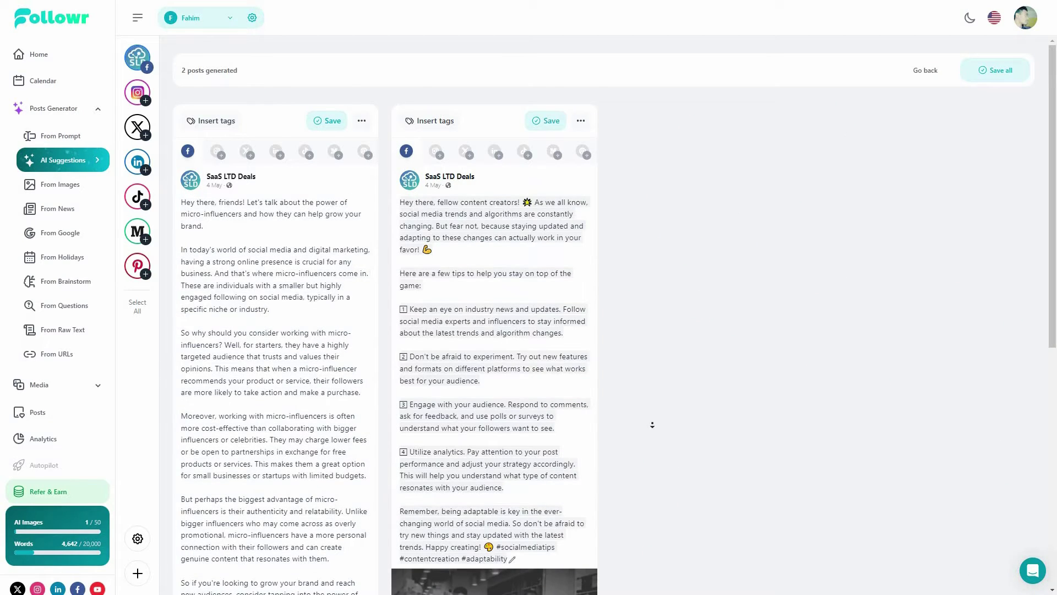
pyautogui.scroll(-8, 751, 402)
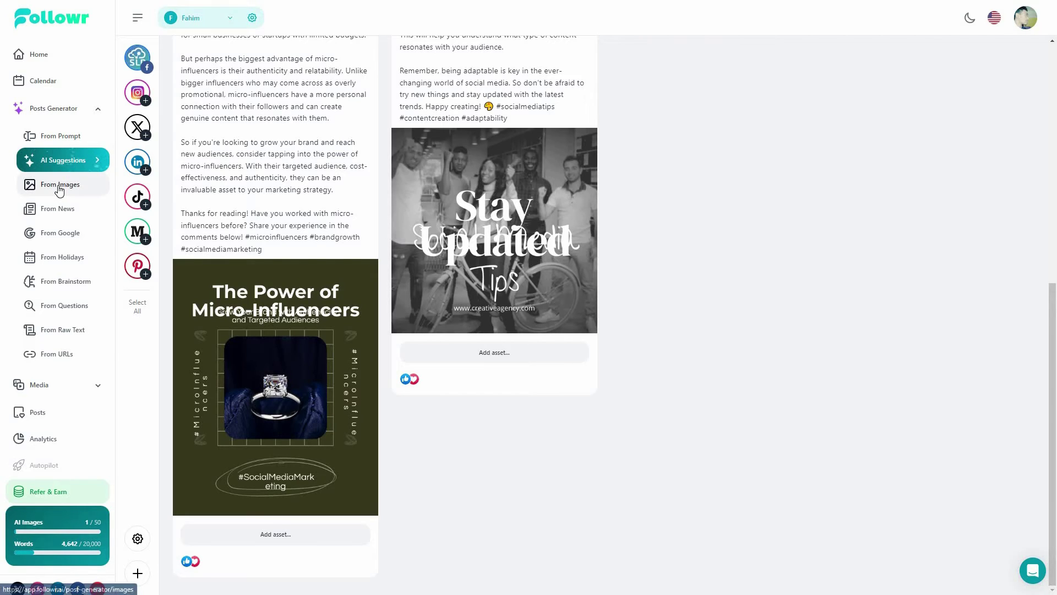
# Step: Generate a Facebook post from the kitten image and open its 'Purr-fect Day' image editing options
pyautogui.click(91, 190)
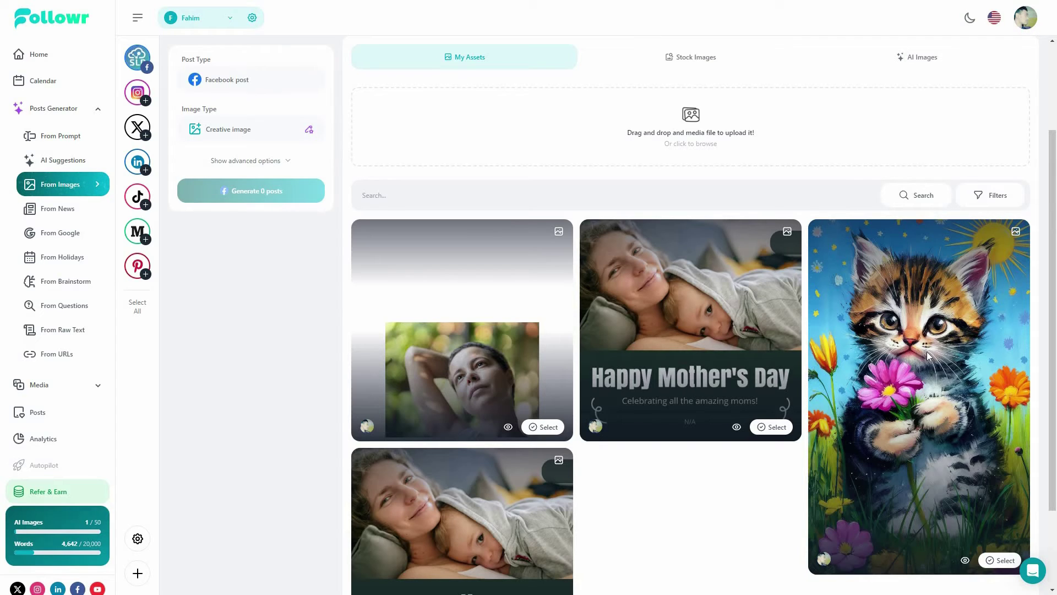
pyautogui.scroll(-2, 1002, 460)
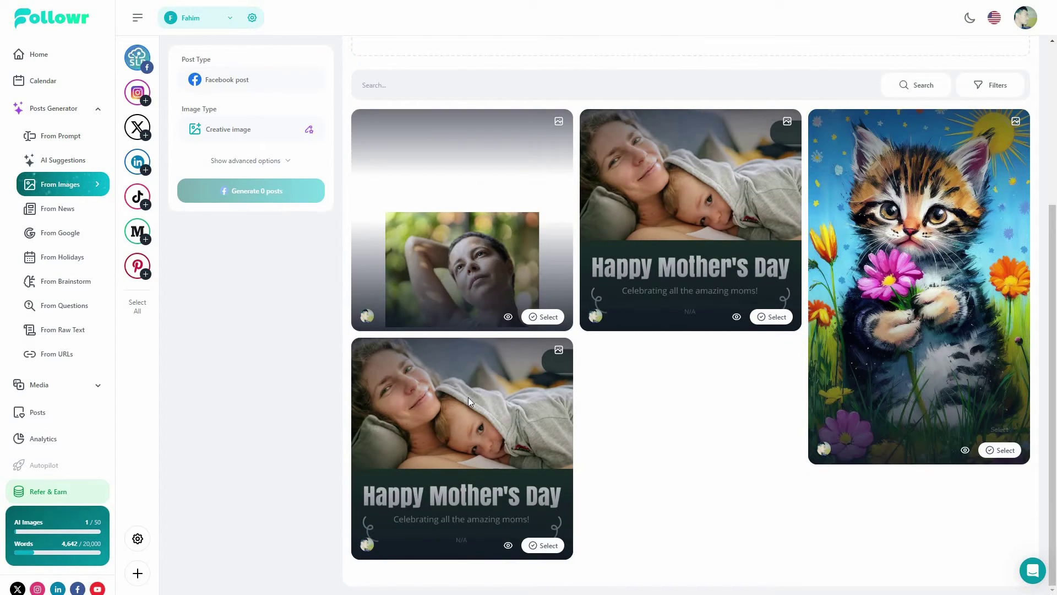
pyautogui.click(997, 447)
pyautogui.scroll(3, 275, 248)
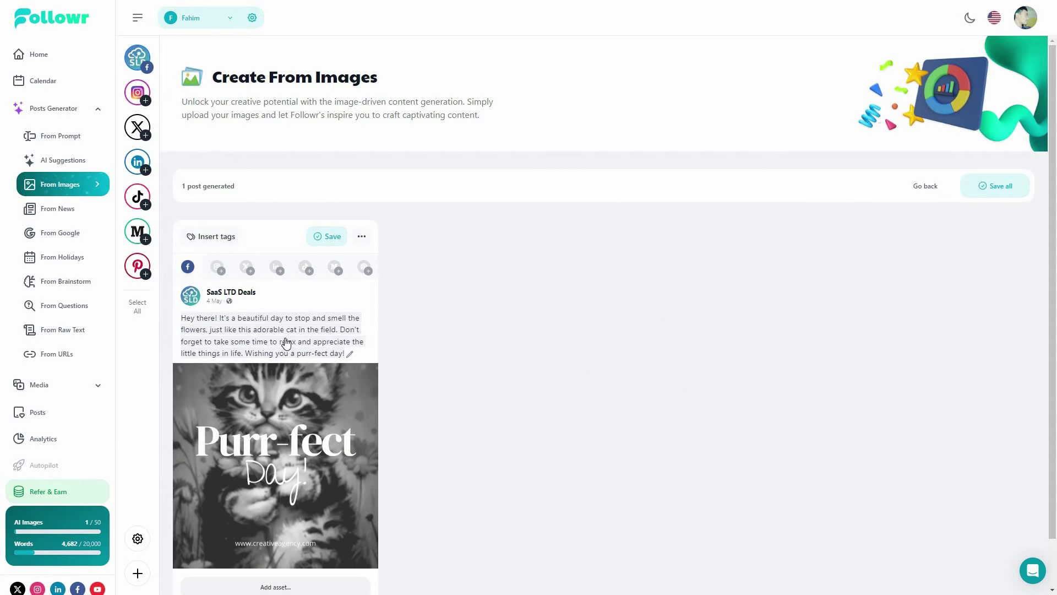
pyautogui.scroll(-1, 281, 404)
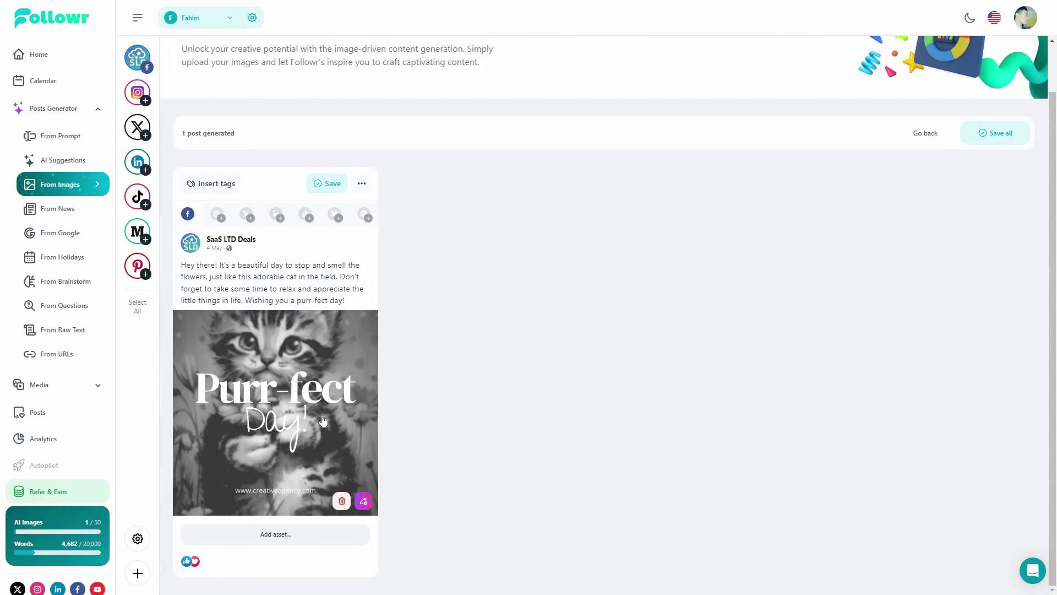
pyautogui.click(363, 501)
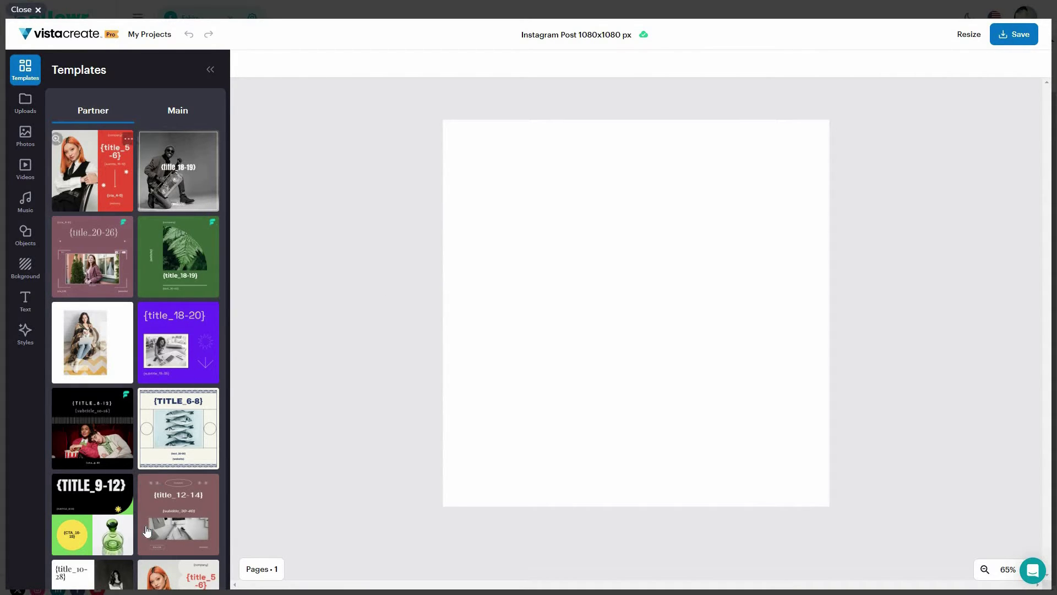
# Step: Browse VistaCreate's Uploads, Photos, Videos, Objects and Background libraries, then close the blank Instagram editor
pyautogui.click(25, 102)
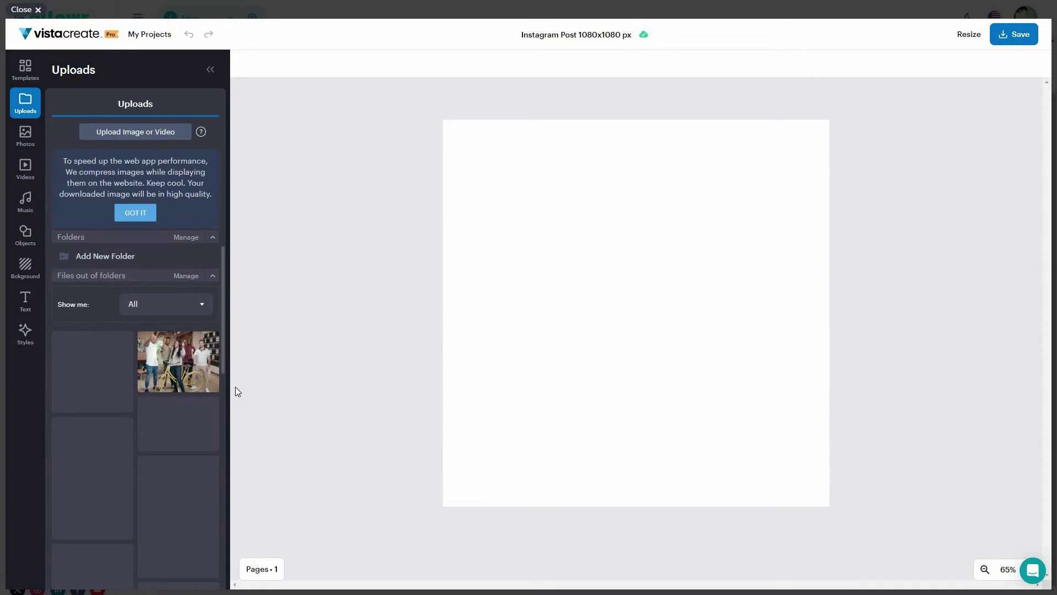
pyautogui.click(25, 136)
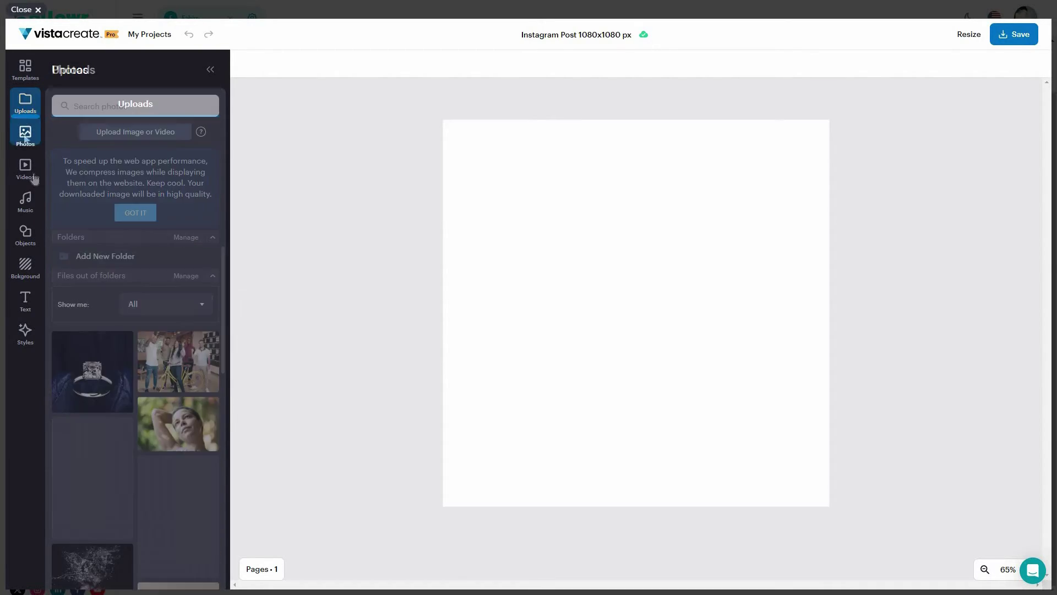
pyautogui.click(29, 171)
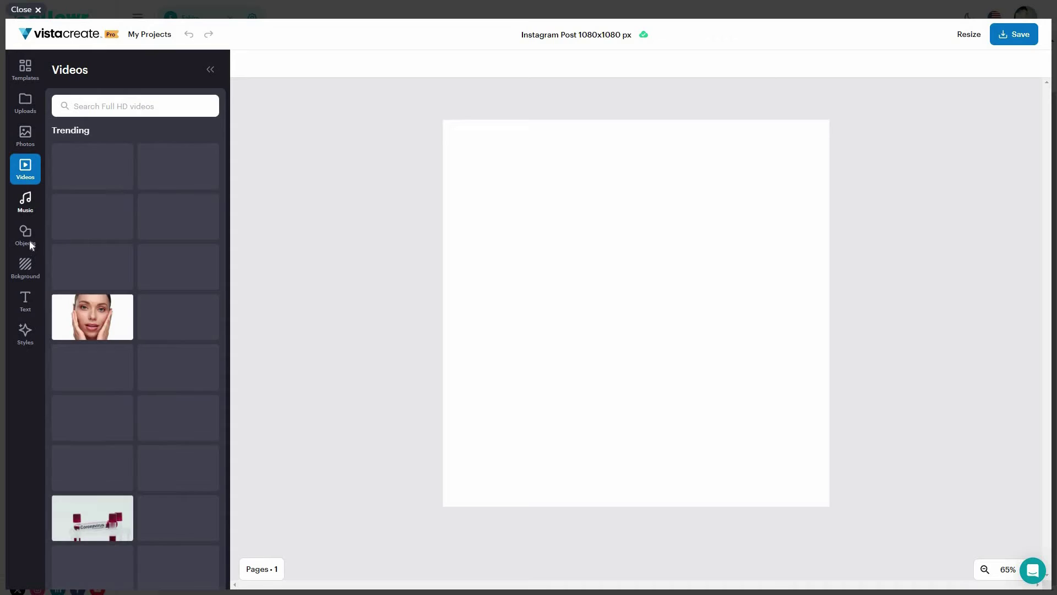
pyautogui.click(30, 242)
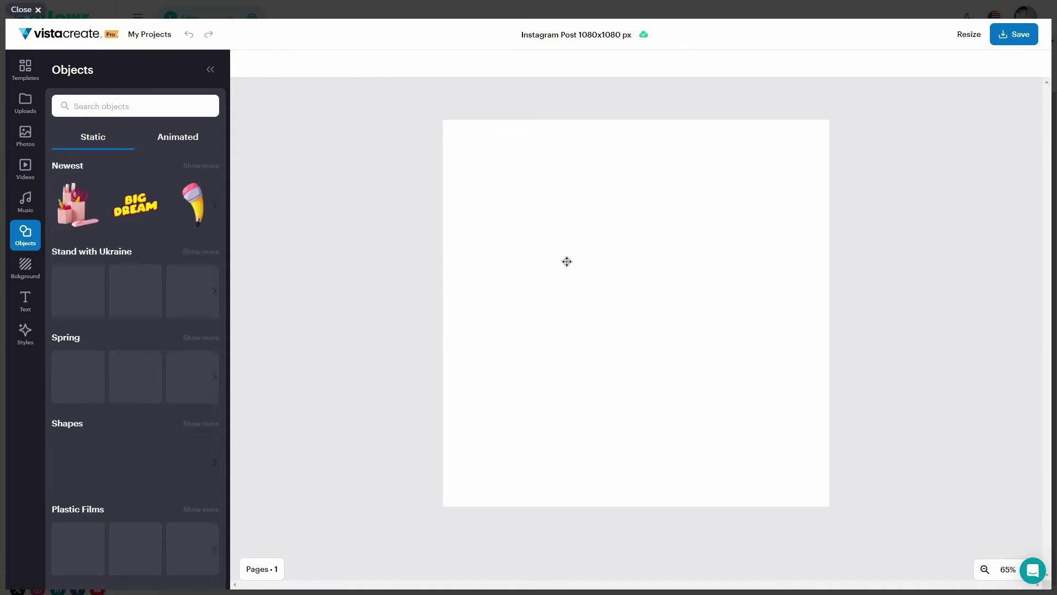
pyautogui.click(25, 300)
pyautogui.click(25, 267)
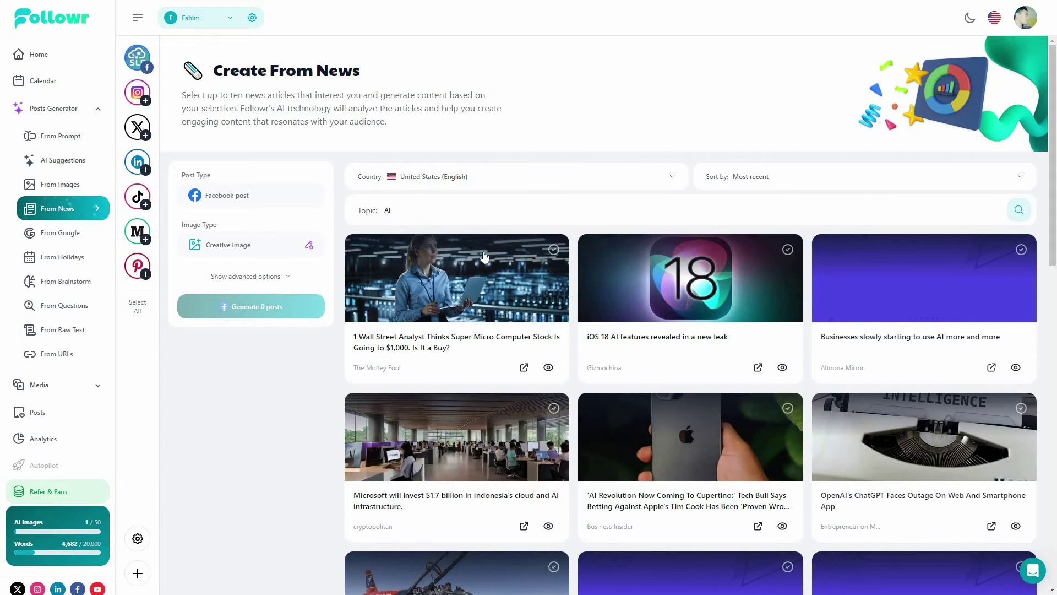
# Step: Replace the AI topic in the news search with a sports topic
pyautogui.click(493, 313)
pyautogui.press('BackSpace')
pyautogui.write('sports')
pyautogui.click(1013, 217)
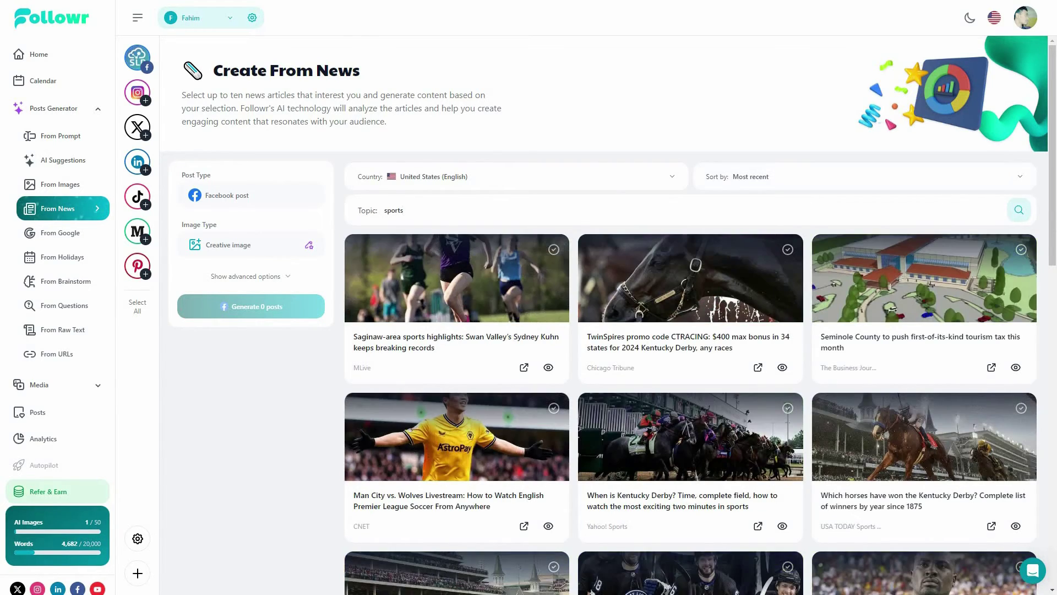
# Step: Try the Man City article, then choose the Clippers news article instead
pyautogui.scroll(-3, 856, 523)
pyautogui.scroll(3, 557, 322)
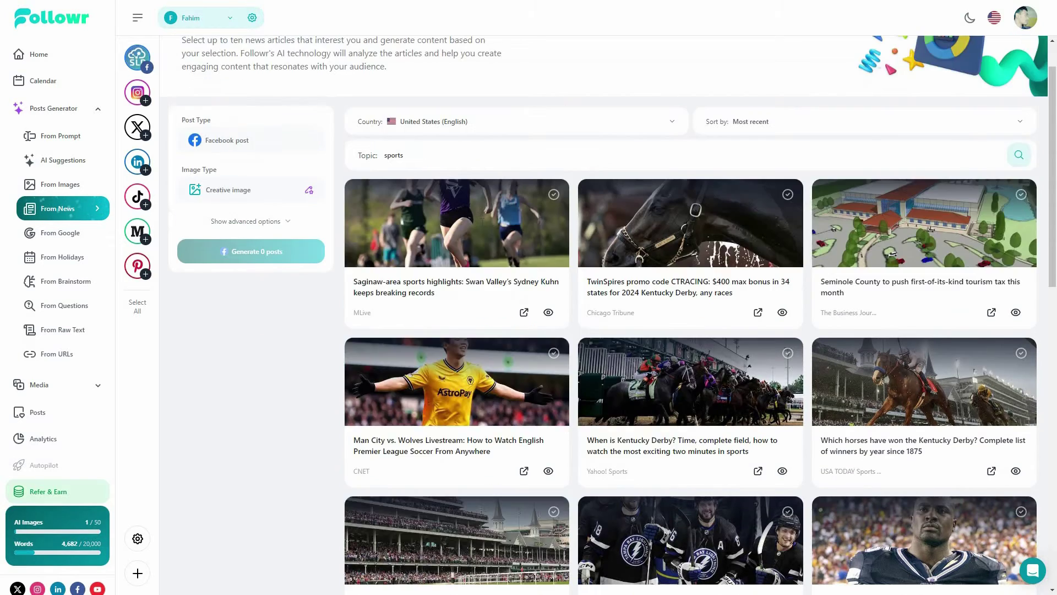
pyautogui.click(465, 445)
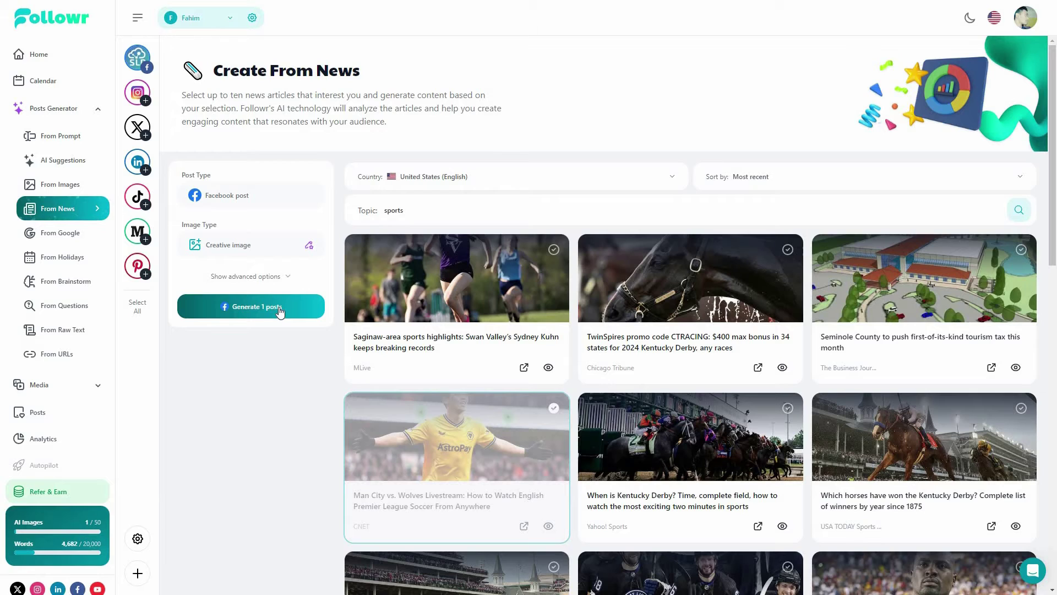
pyautogui.click(512, 458)
pyautogui.scroll(-5, 513, 462)
pyautogui.scroll(-10, 654, 450)
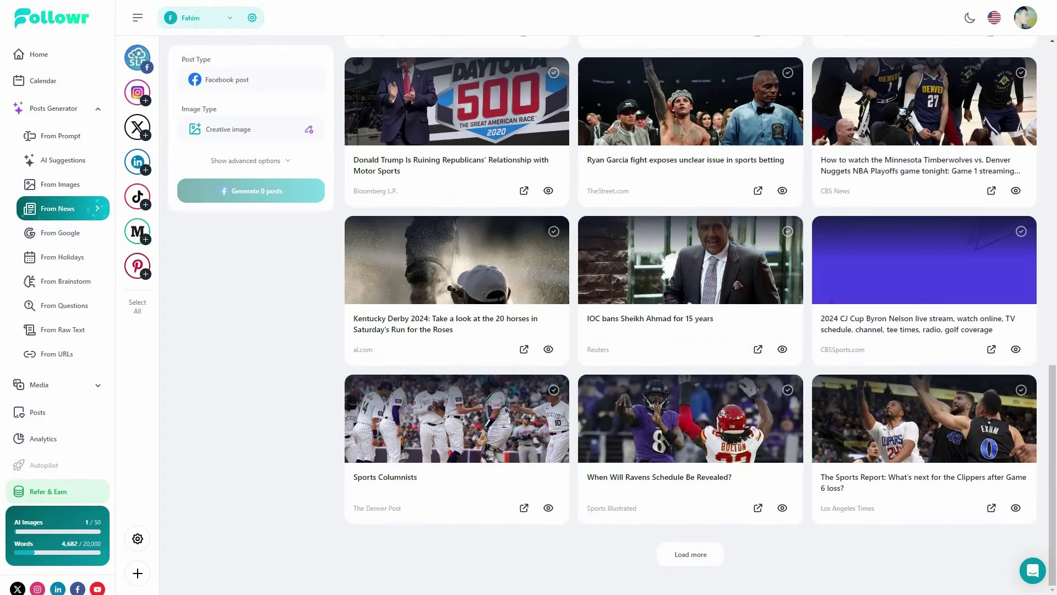
pyautogui.click(978, 447)
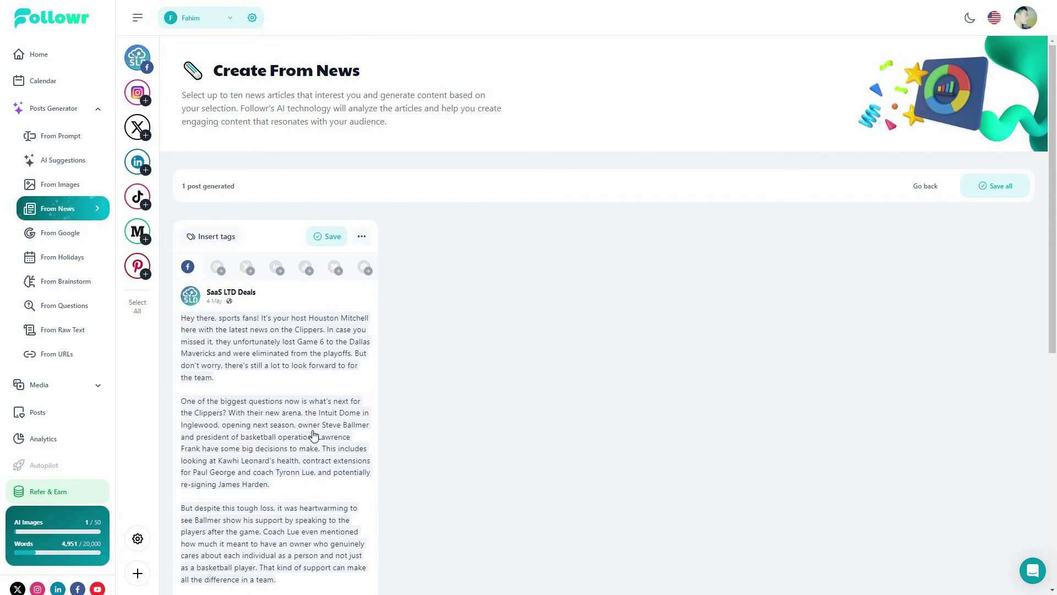
# Step: Add a Suggest AI-Image asset to the Clippers post and preview it full size
pyautogui.scroll(-6, 313, 436)
pyautogui.scroll(-2, 247, 378)
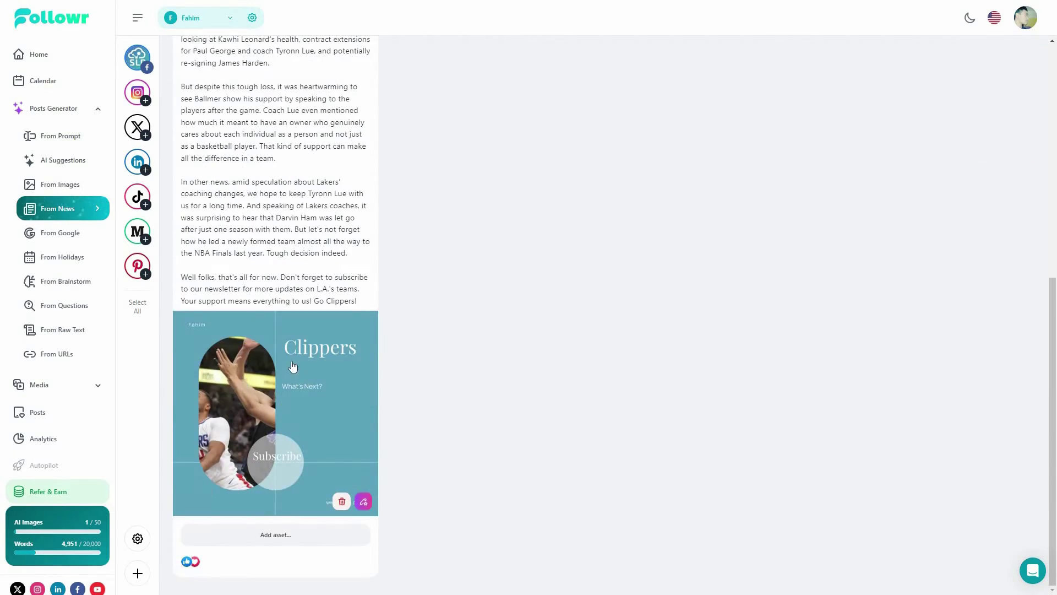
pyautogui.click(302, 527)
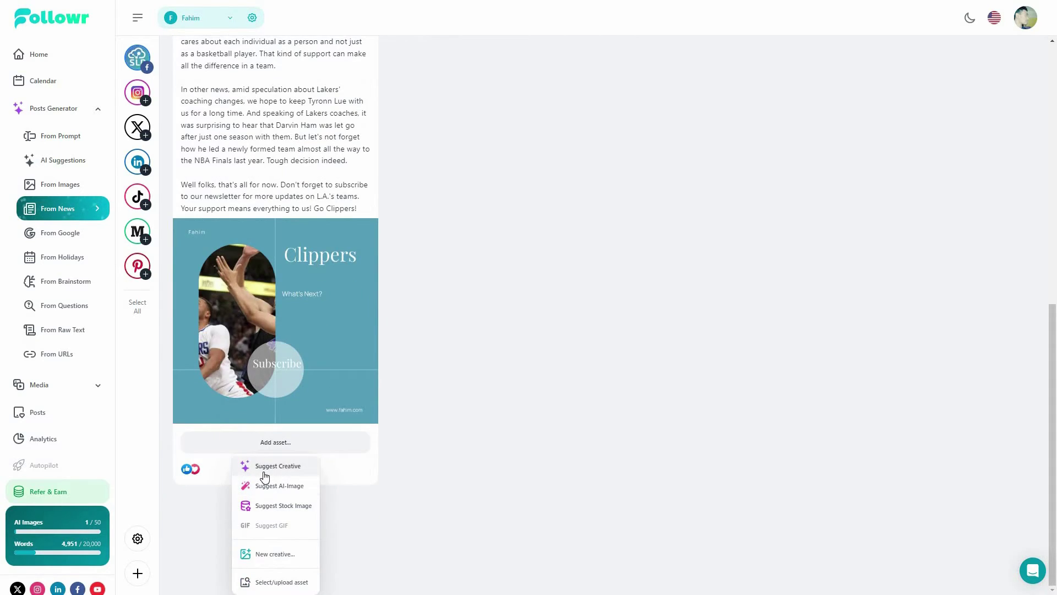
pyautogui.click(292, 490)
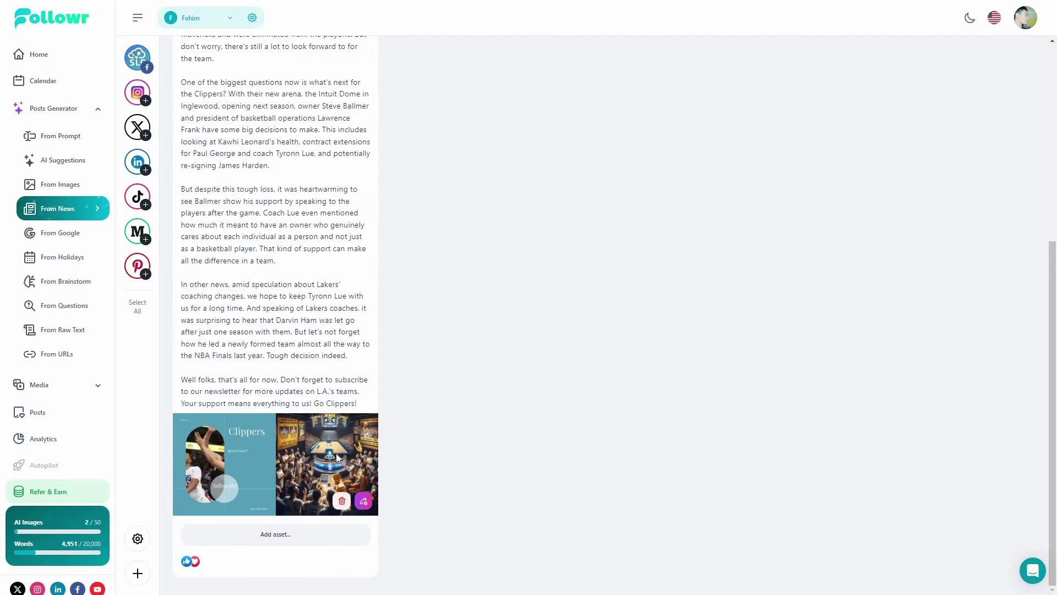
pyautogui.click(336, 454)
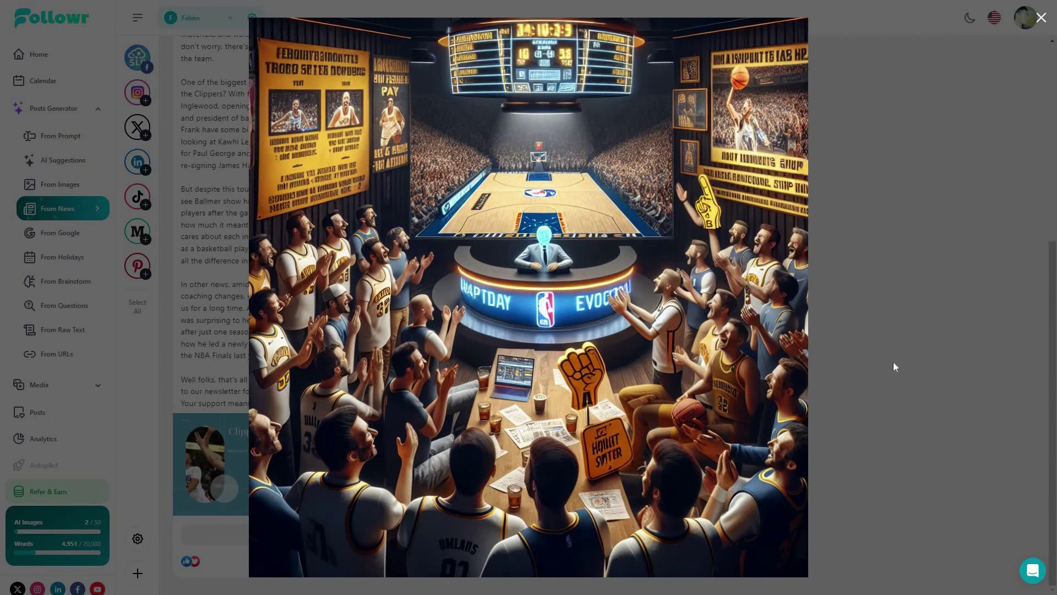
pyautogui.click(962, 148)
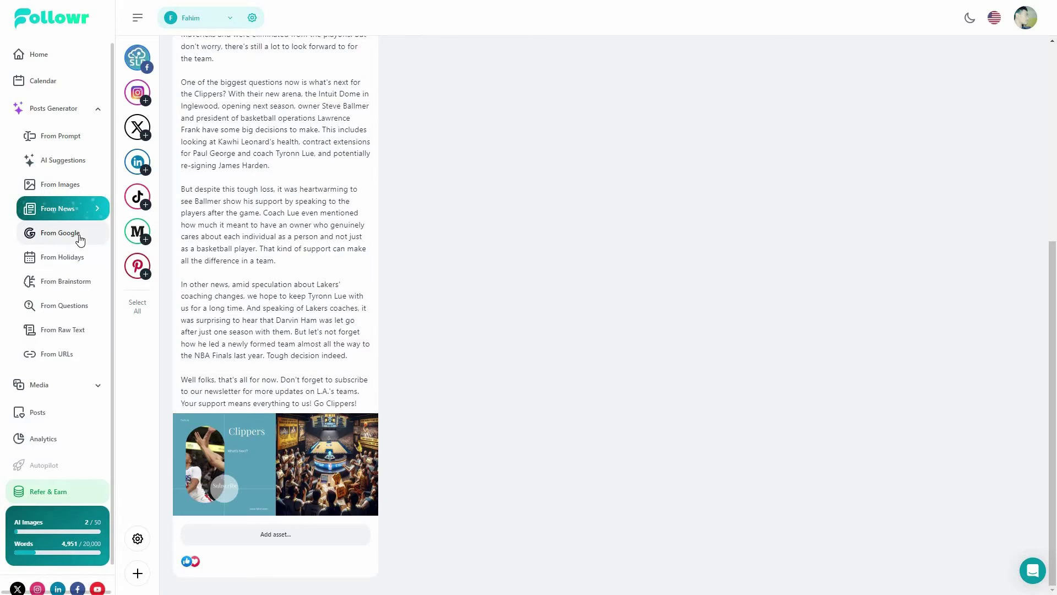
# Step: Browse the From Google, Holidays, Brainstorm, Questions, Raw Text and URLs post generators
pyautogui.click(60, 232)
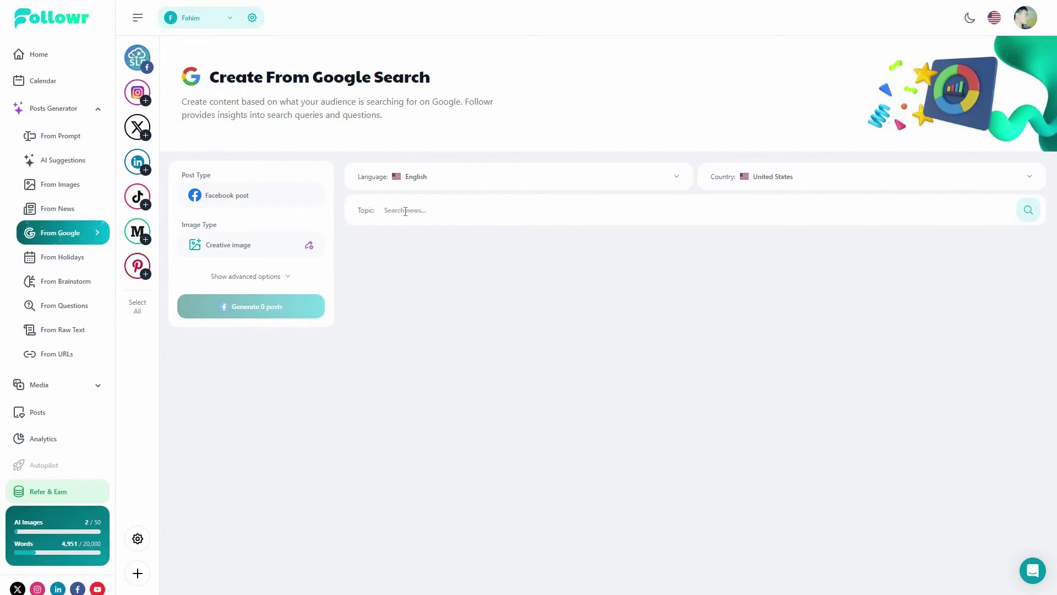
pyautogui.click(55, 258)
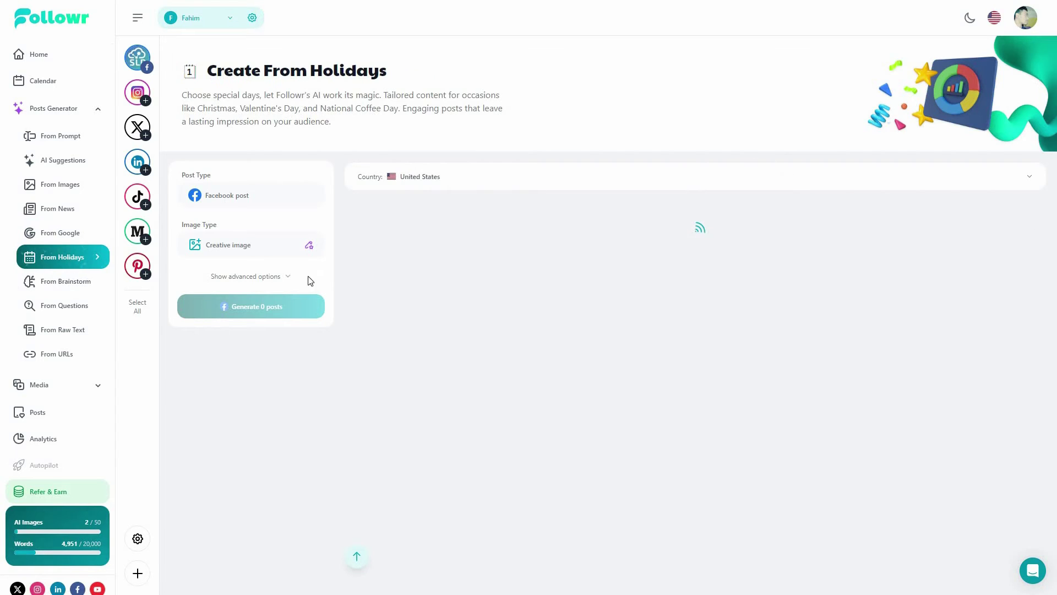
pyautogui.scroll(-5, 476, 501)
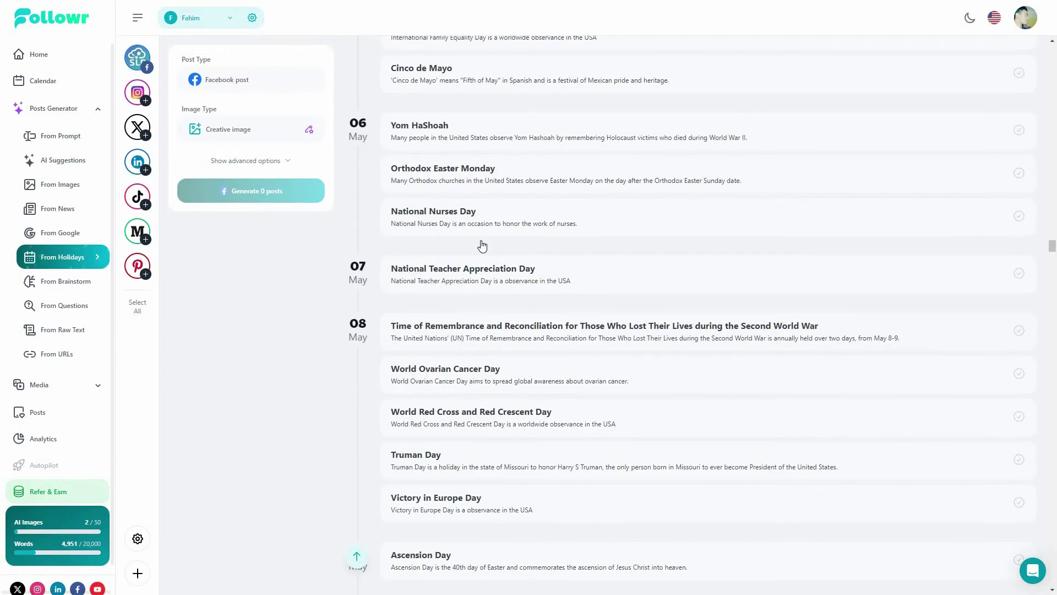
pyautogui.scroll(-4, 505, 315)
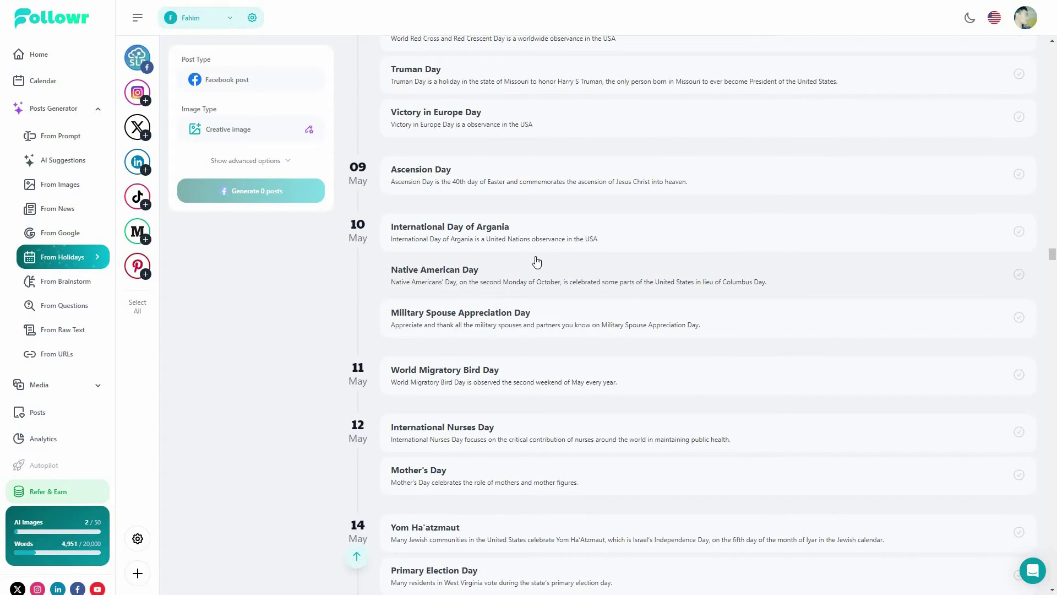
pyautogui.click(71, 289)
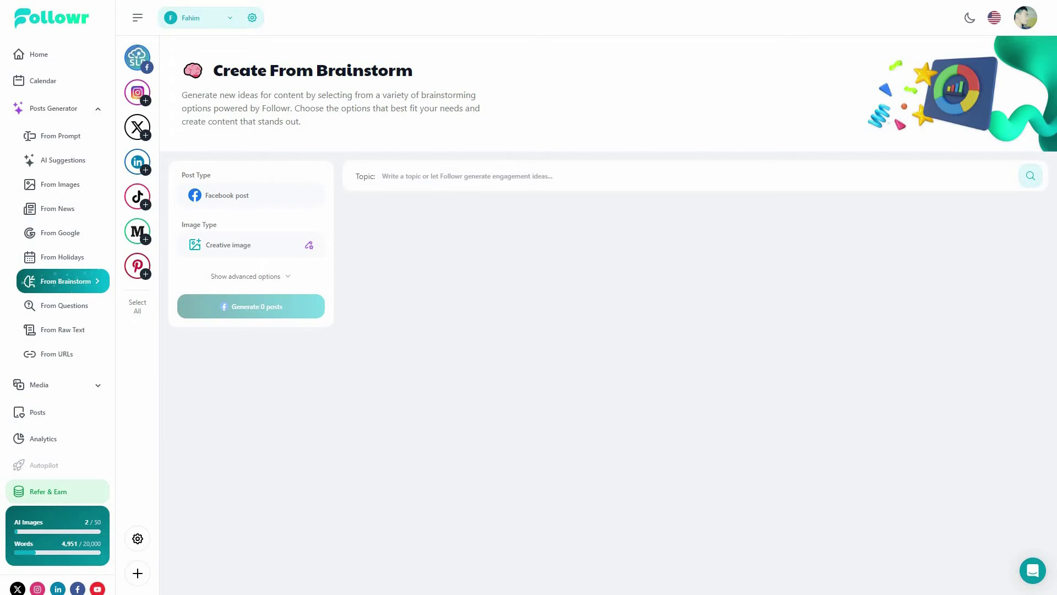
pyautogui.click(60, 309)
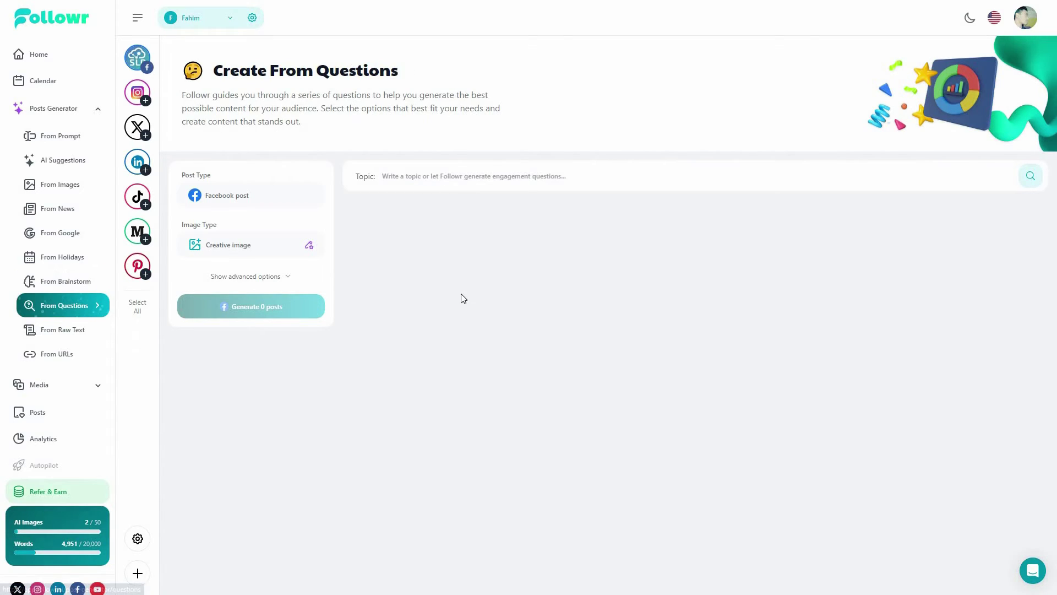
pyautogui.click(62, 333)
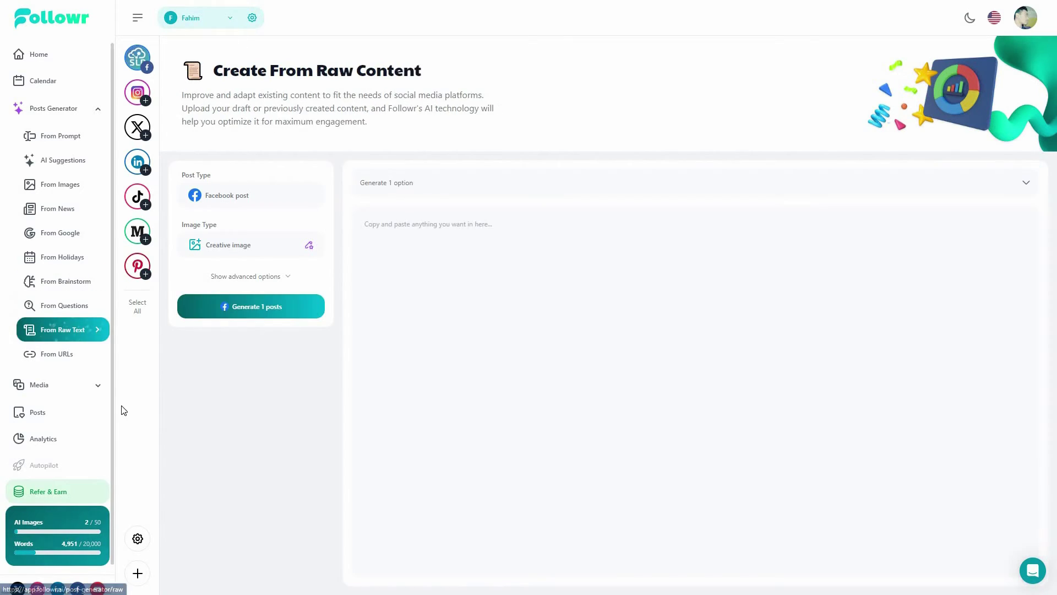
pyautogui.click(66, 366)
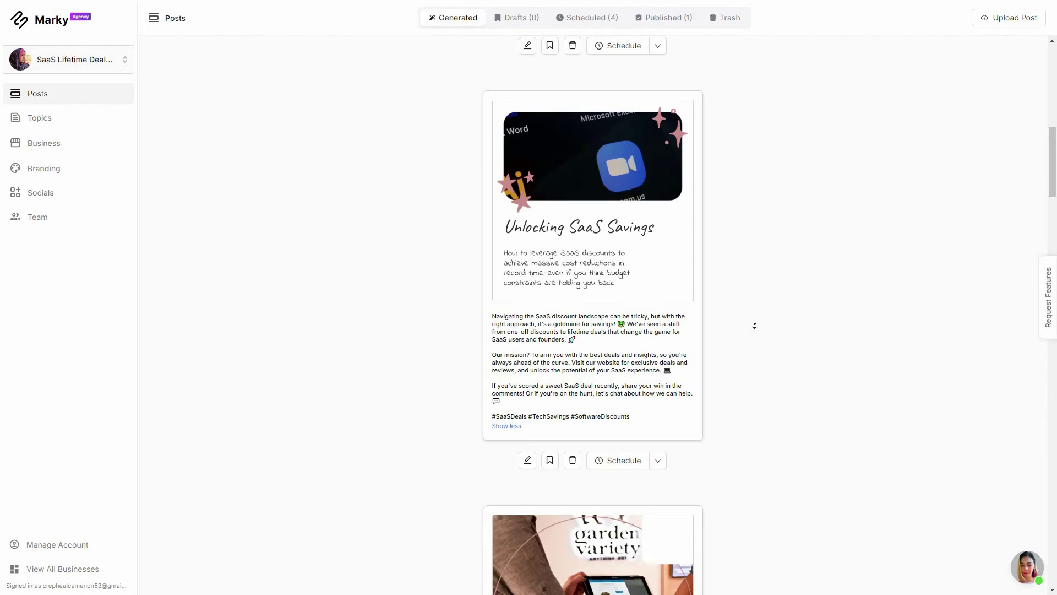
pyautogui.scroll(-20, 753, 386)
pyautogui.click(570, 544)
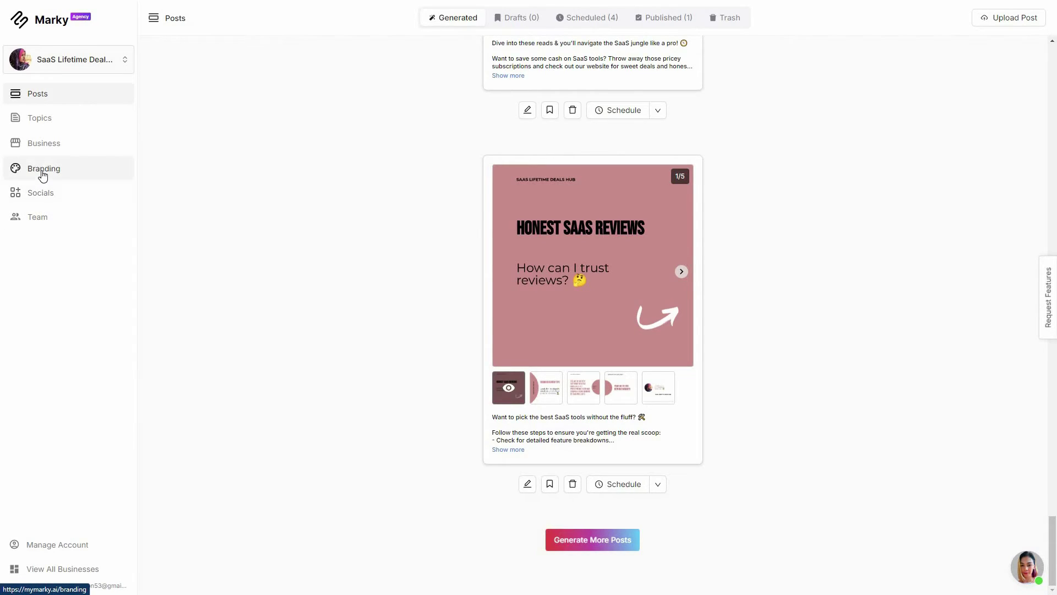
pyautogui.click(49, 152)
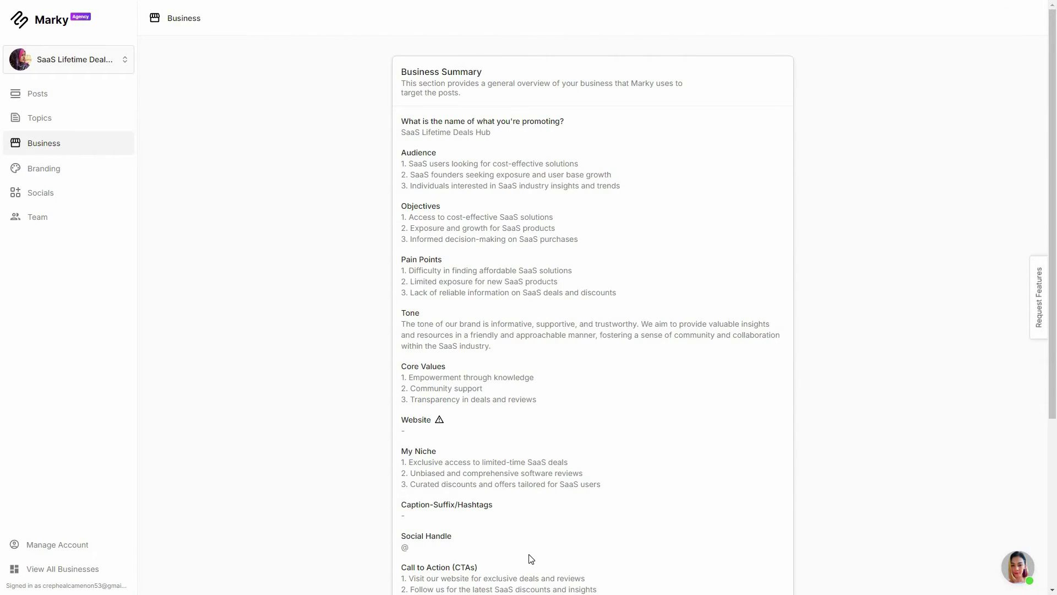
pyautogui.scroll(-5, 556, 439)
pyautogui.scroll(5, 557, 439)
pyautogui.click(17, 96)
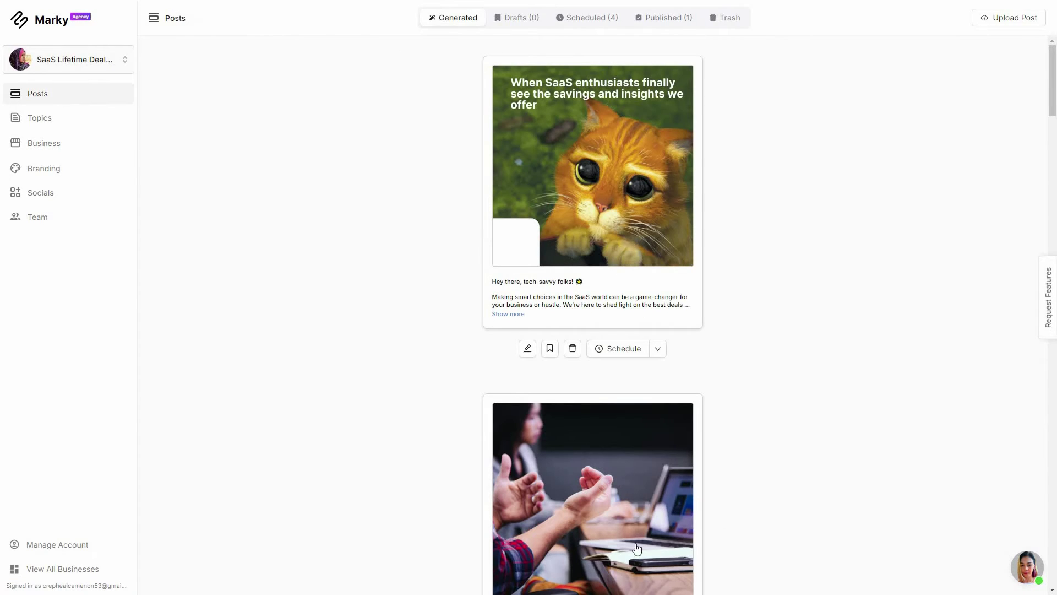
pyautogui.scroll(-10, 637, 549)
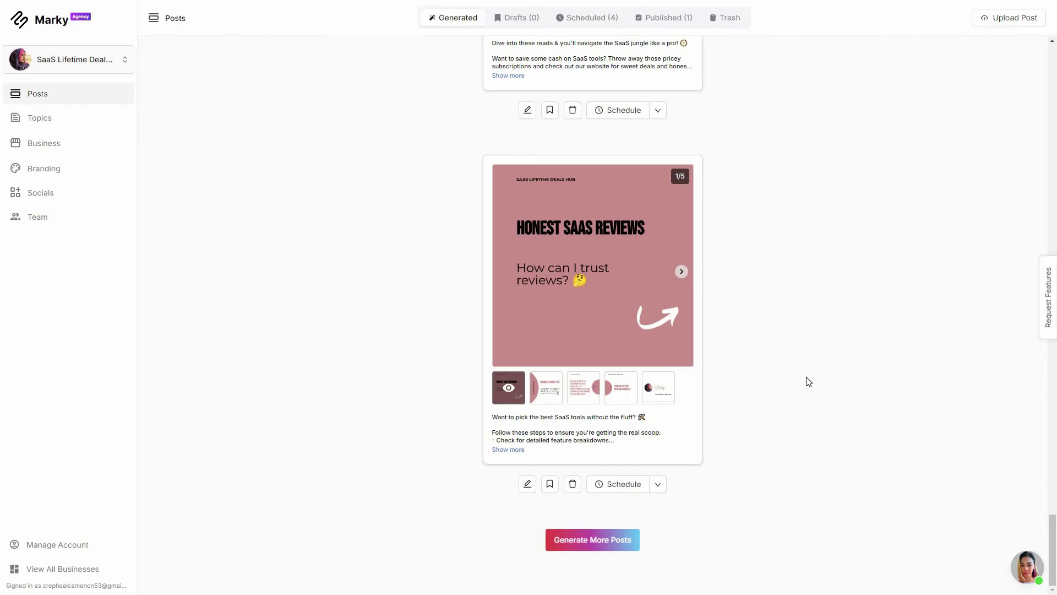
pyautogui.scroll(8, 808, 382)
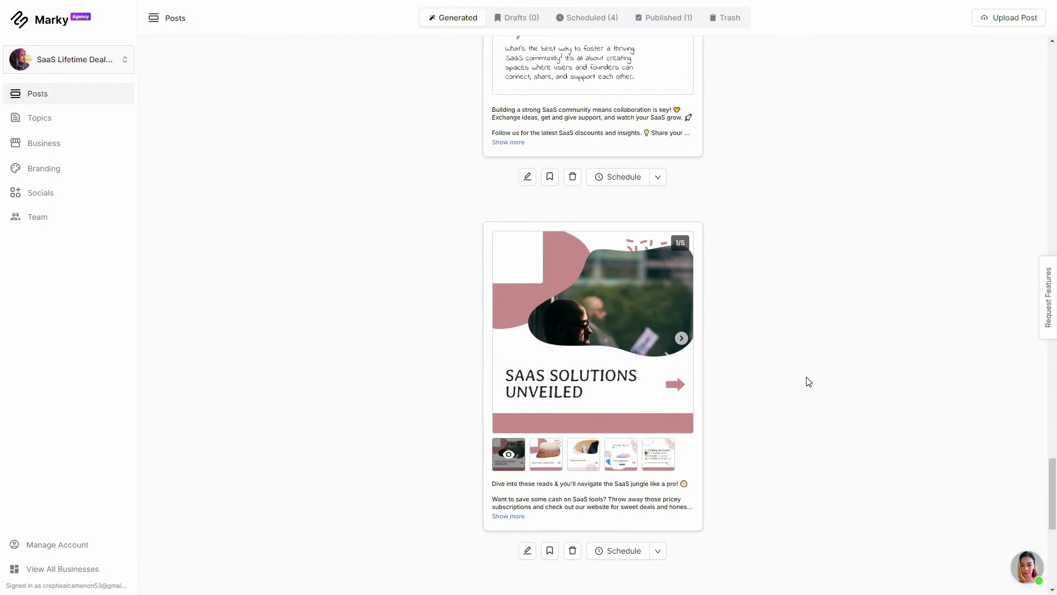
pyautogui.scroll(4, 808, 382)
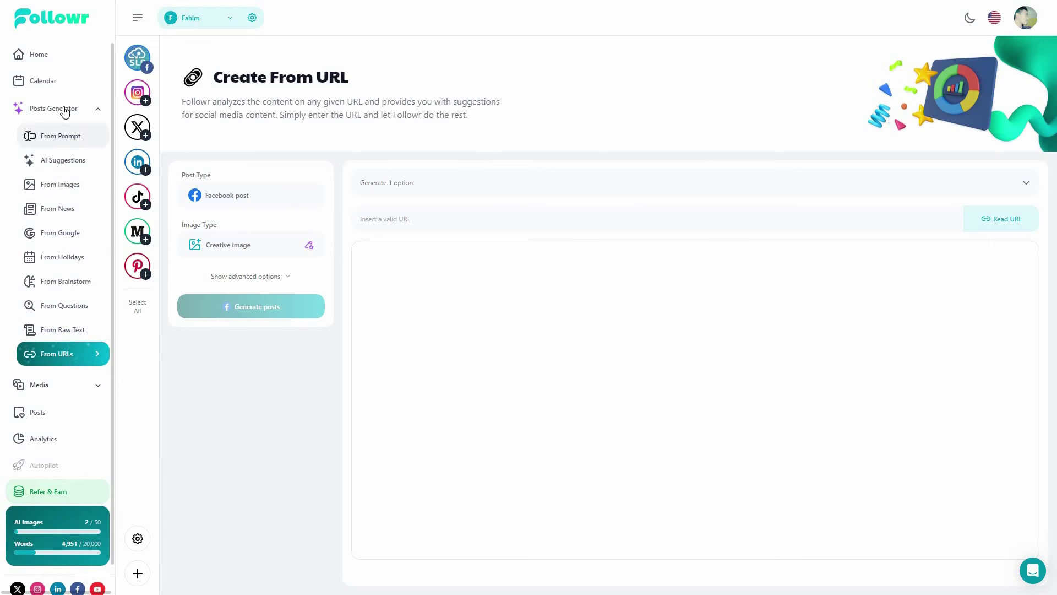
# Step: In the Calendar, try dragging the unscheduled post, start and close a Facebook post, then show My Media
pyautogui.click(41, 81)
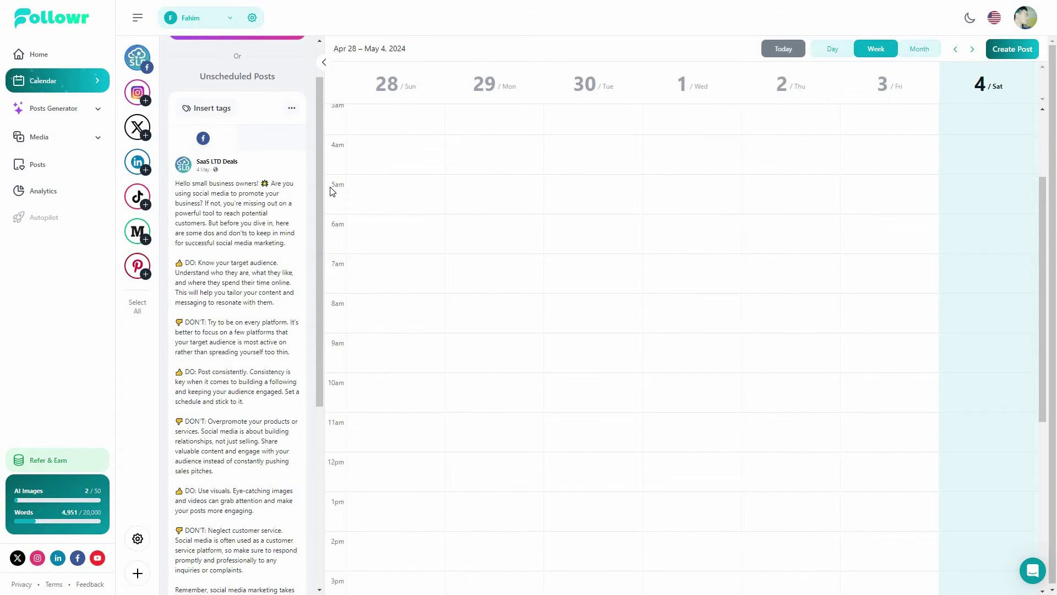
pyautogui.moveTo(286, 148); pyautogui.dragTo(663, 202)
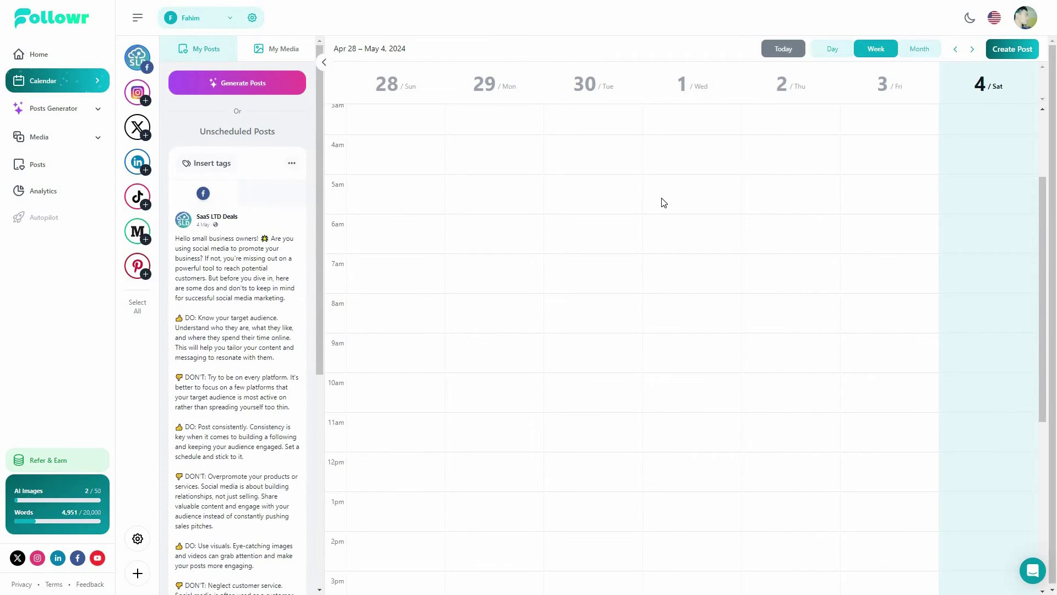
pyautogui.click(1013, 62)
pyautogui.click(955, 114)
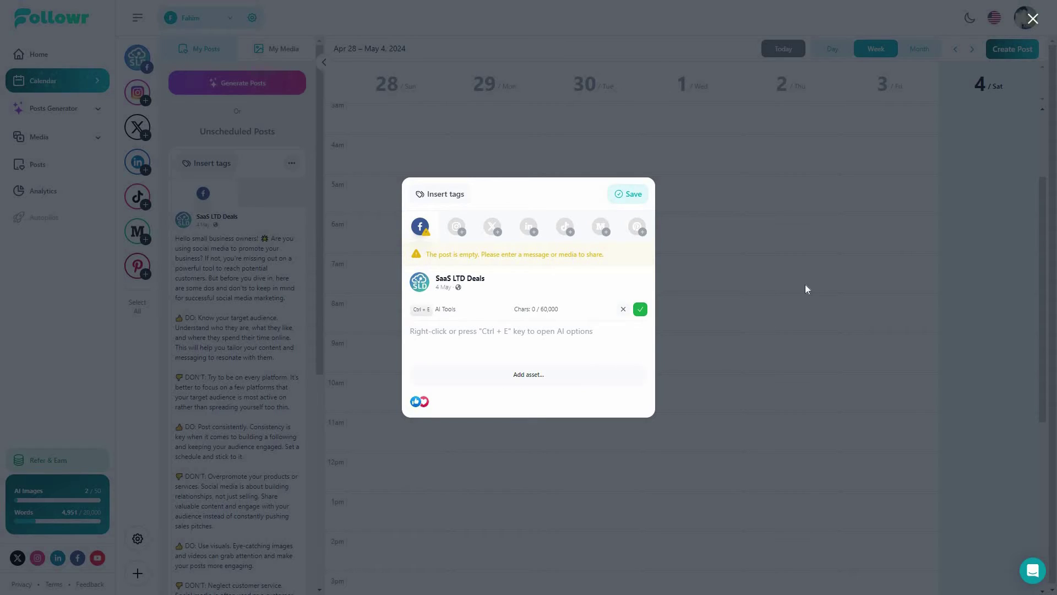
pyautogui.click(649, 180)
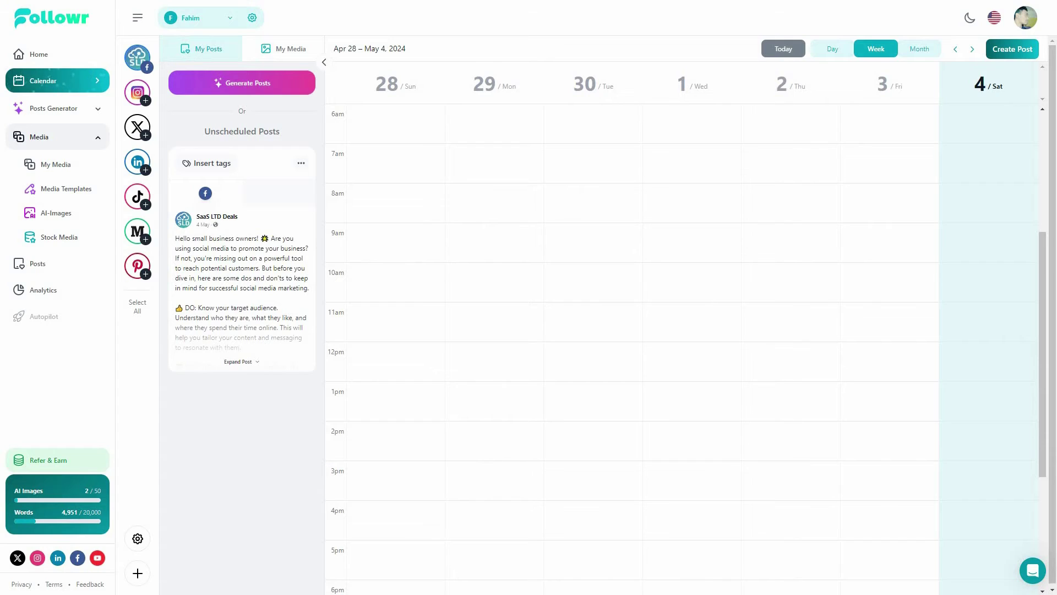
pyautogui.click(53, 174)
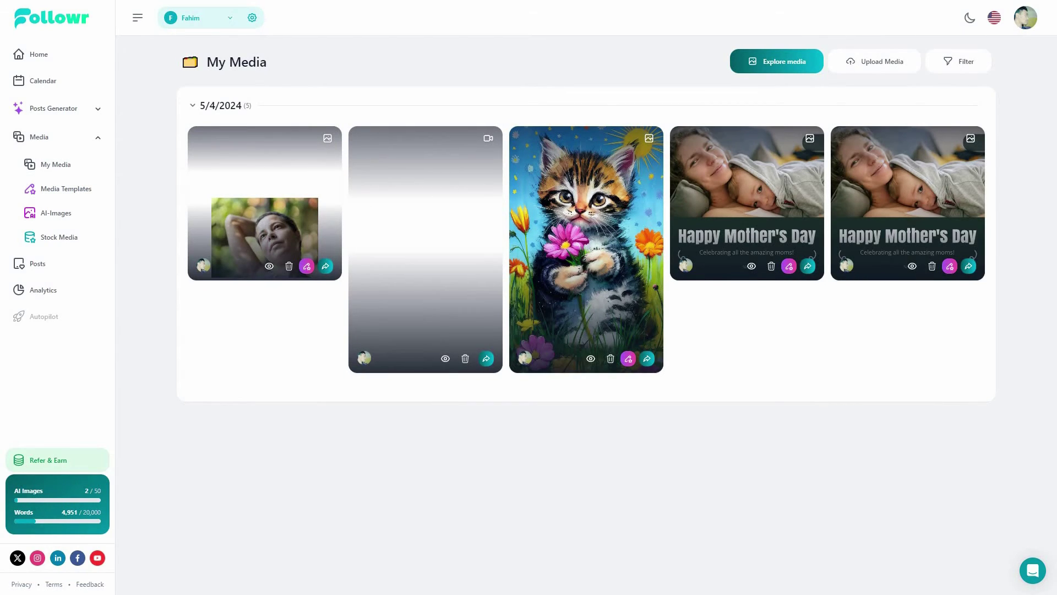
# Step: Load more Media Templates and open the Happy Hours Twitter Post 1024x512 template
pyautogui.click(64, 192)
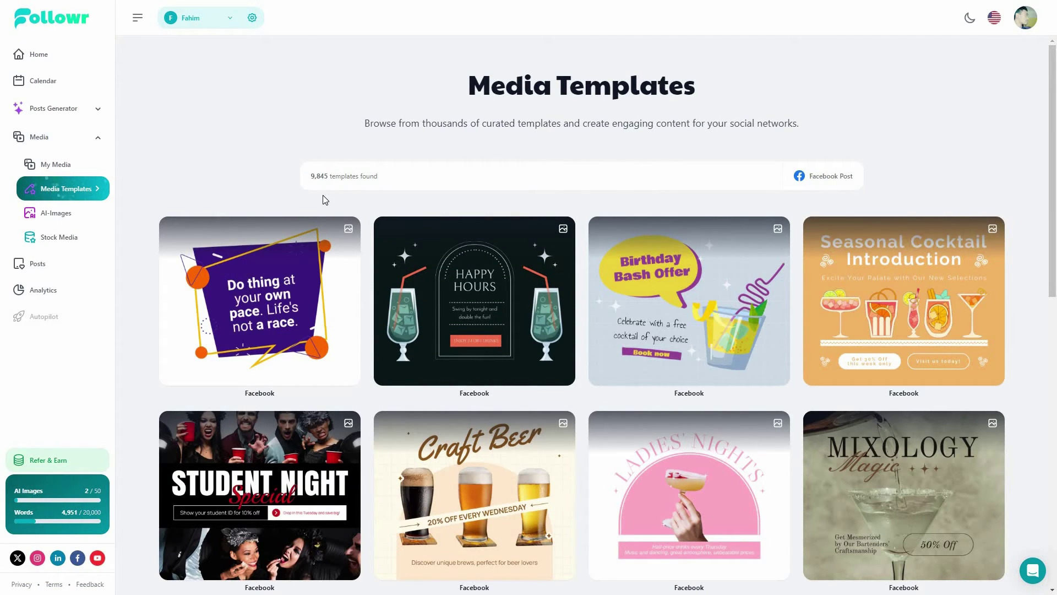
pyautogui.scroll(-5, 688, 220)
pyautogui.scroll(-1, 485, 456)
pyautogui.scroll(-5, 485, 456)
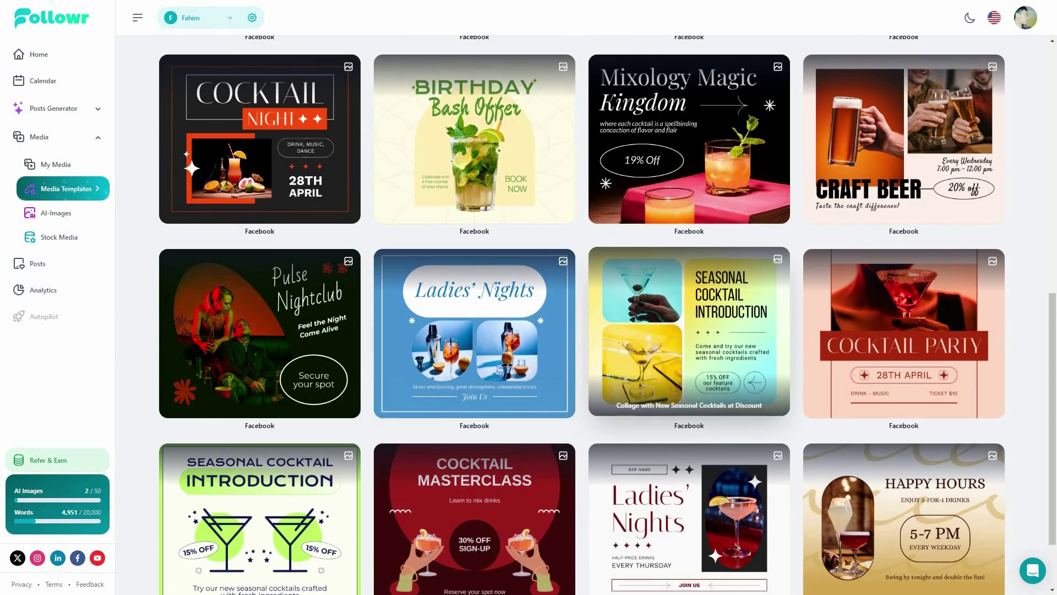
pyautogui.click(582, 565)
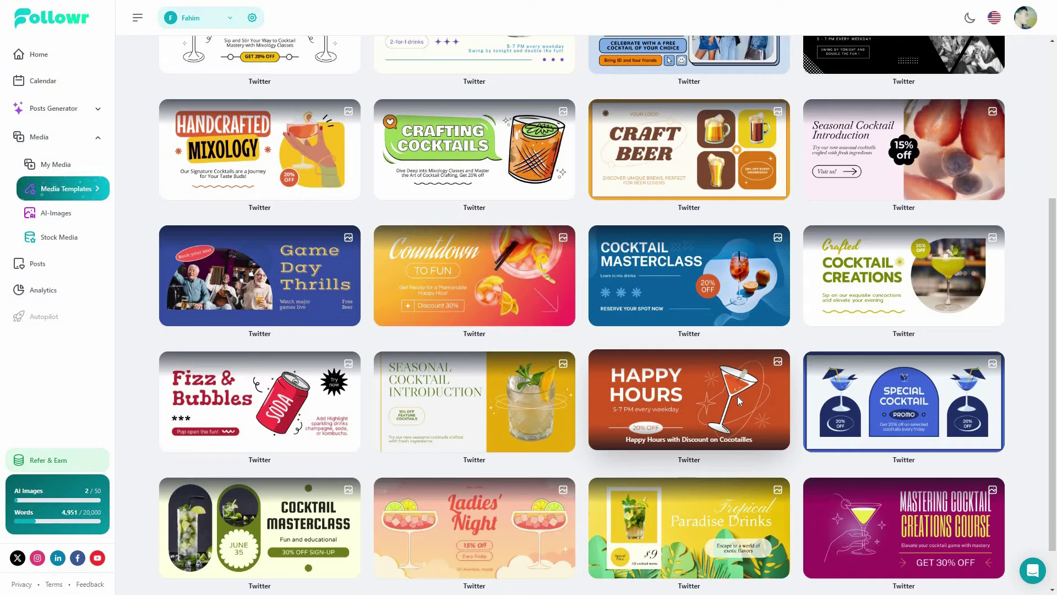
pyautogui.click(738, 396)
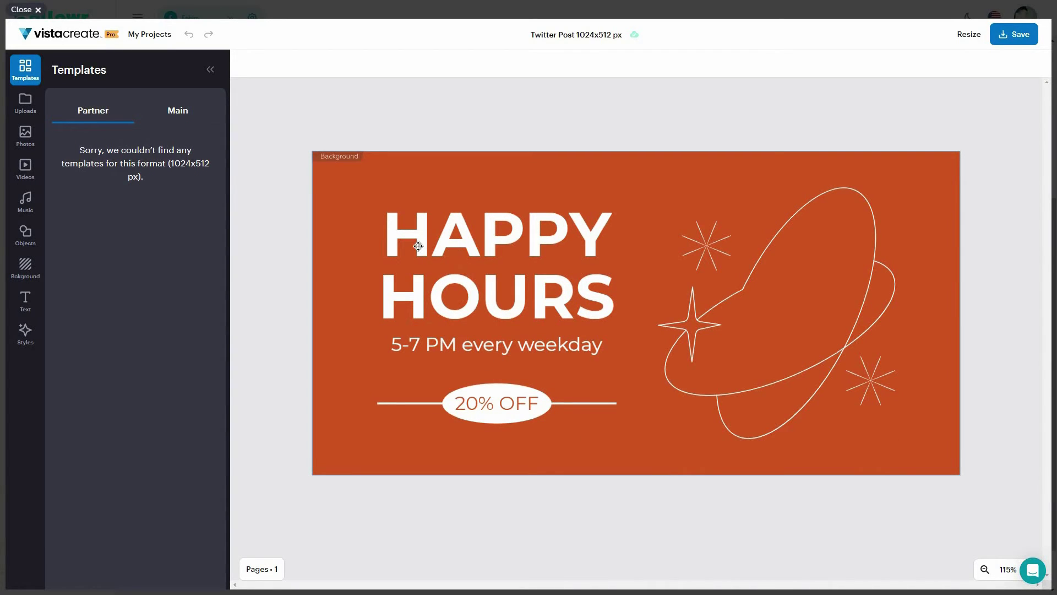
# Step: Inspect the Happy Hours design elements, then place the uploaded ring photo over the cocktail glass
pyautogui.click(506, 250)
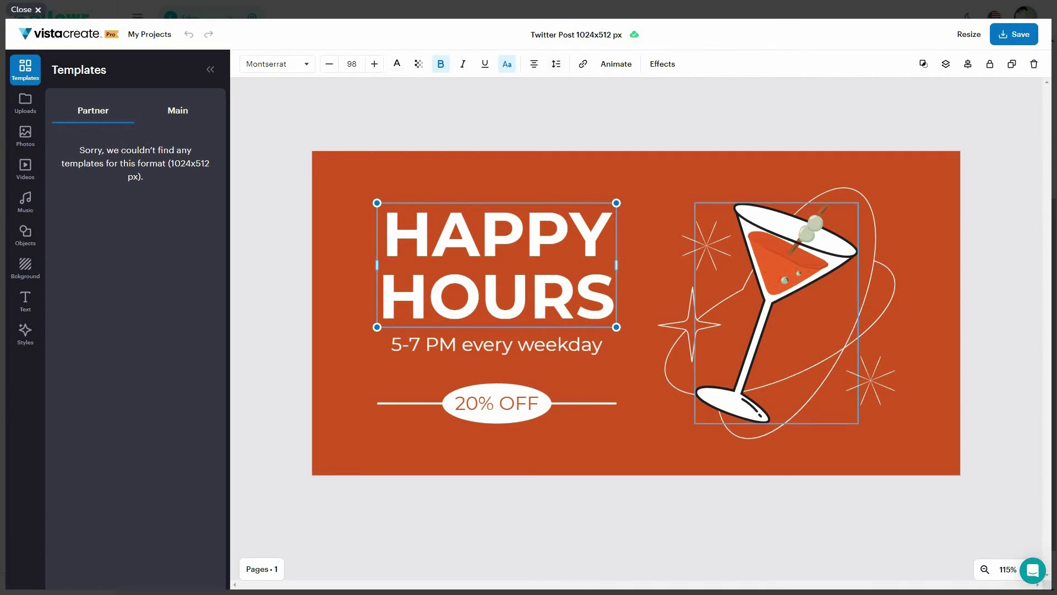
pyautogui.click(781, 352)
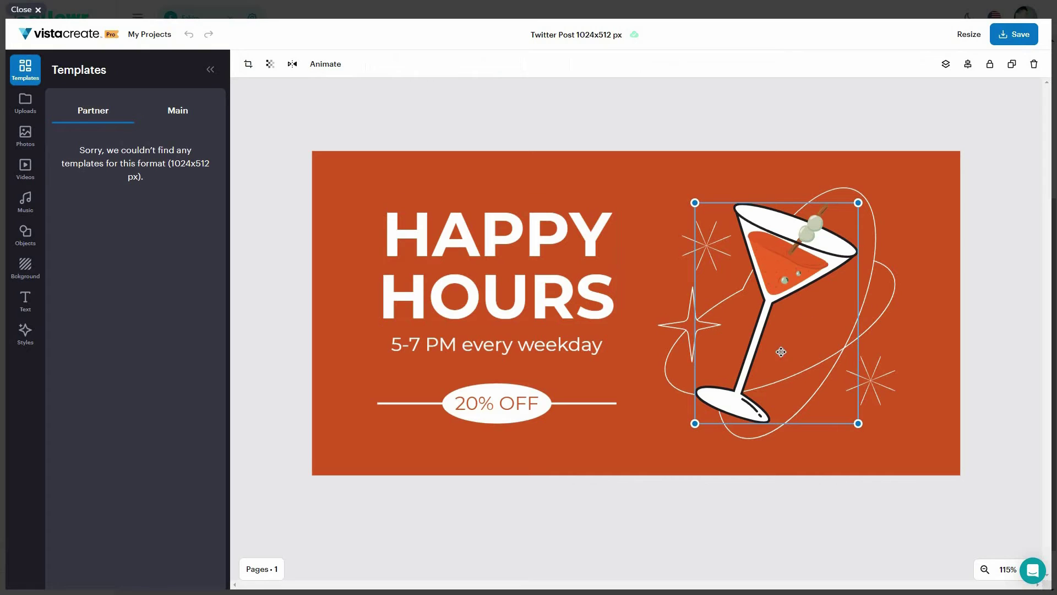
pyautogui.click(493, 406)
pyautogui.click(492, 410)
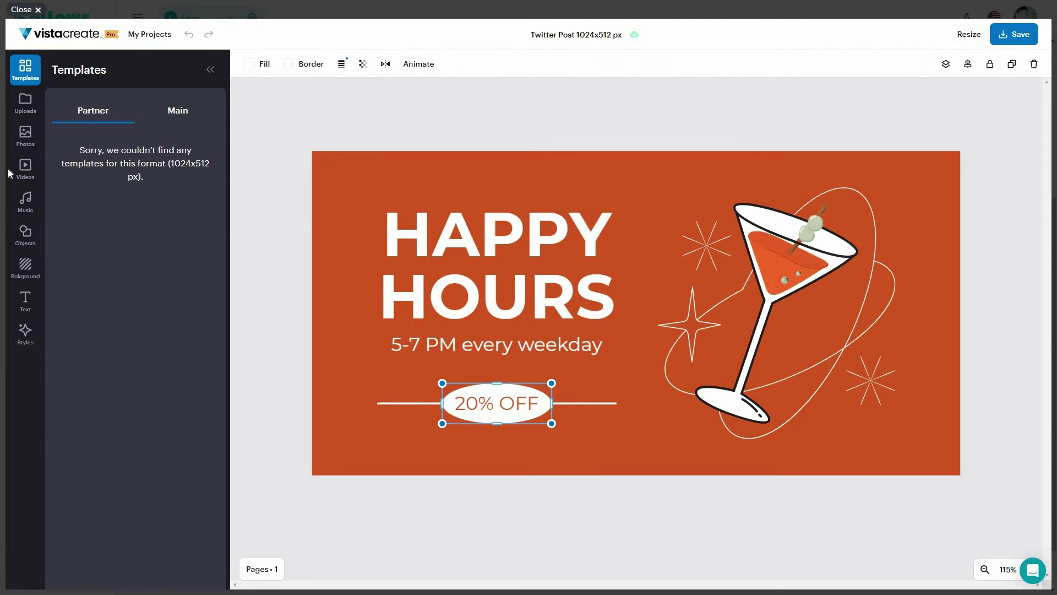
pyautogui.click(25, 108)
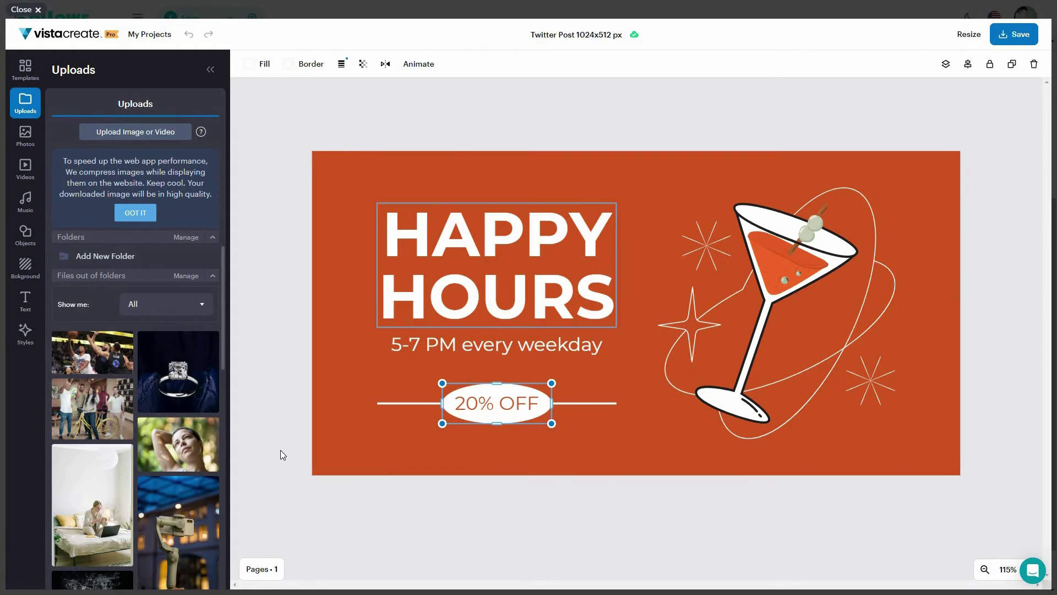
pyautogui.click(181, 366)
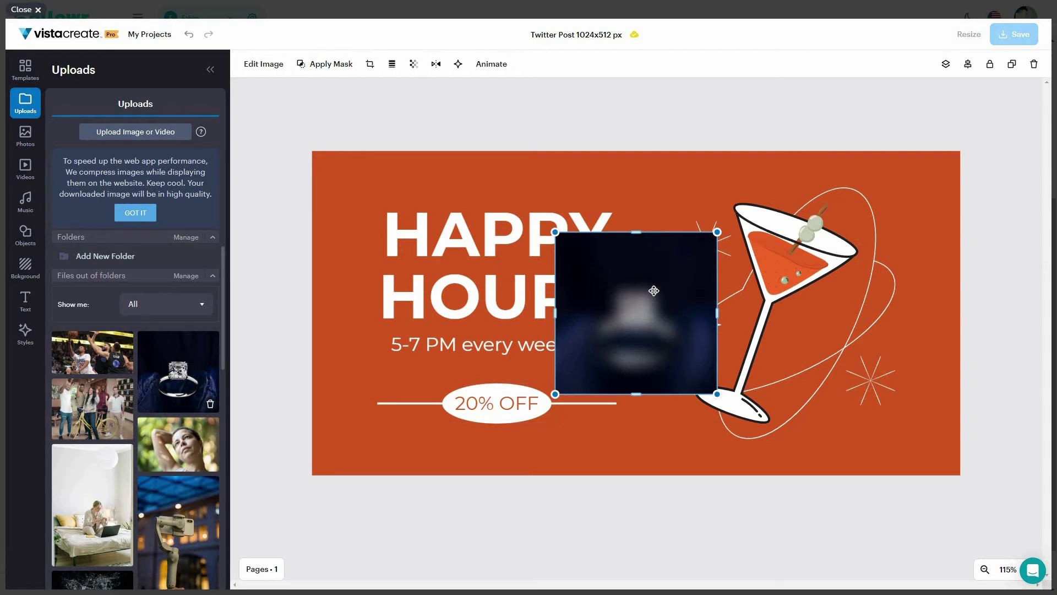
pyautogui.moveTo(628, 305); pyautogui.dragTo(693, 248)
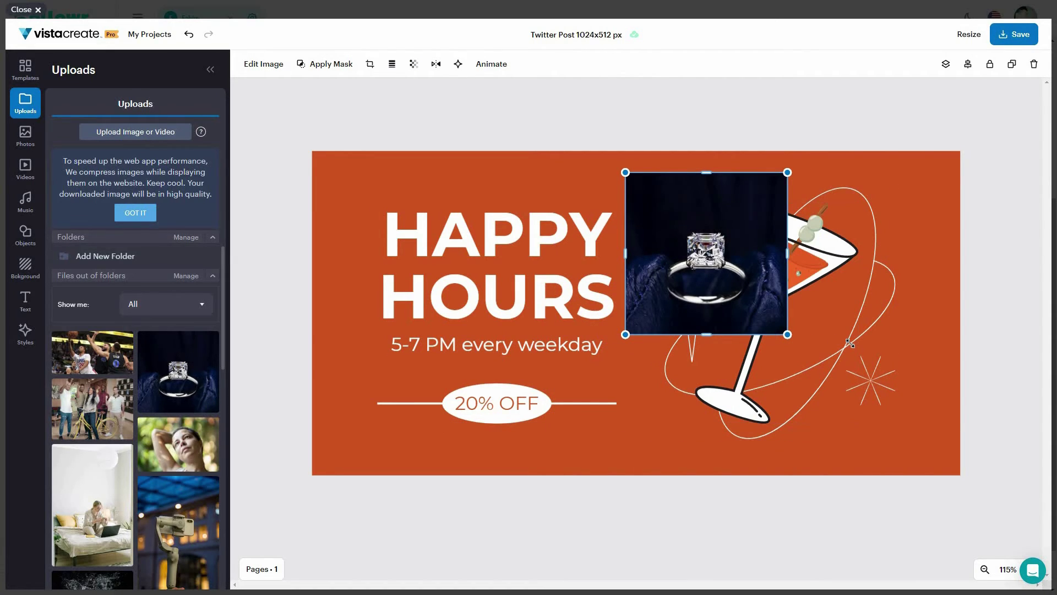
# Step: Browse the Photos, Videos, Objects, Text and Styles panels, then close the editor
pyautogui.click(29, 135)
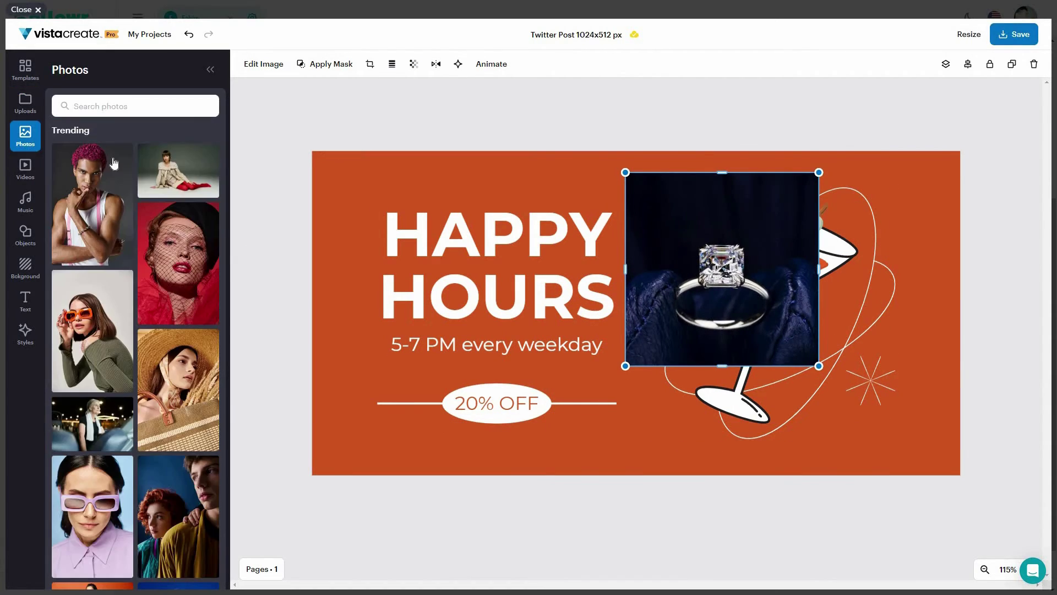
pyautogui.click(21, 168)
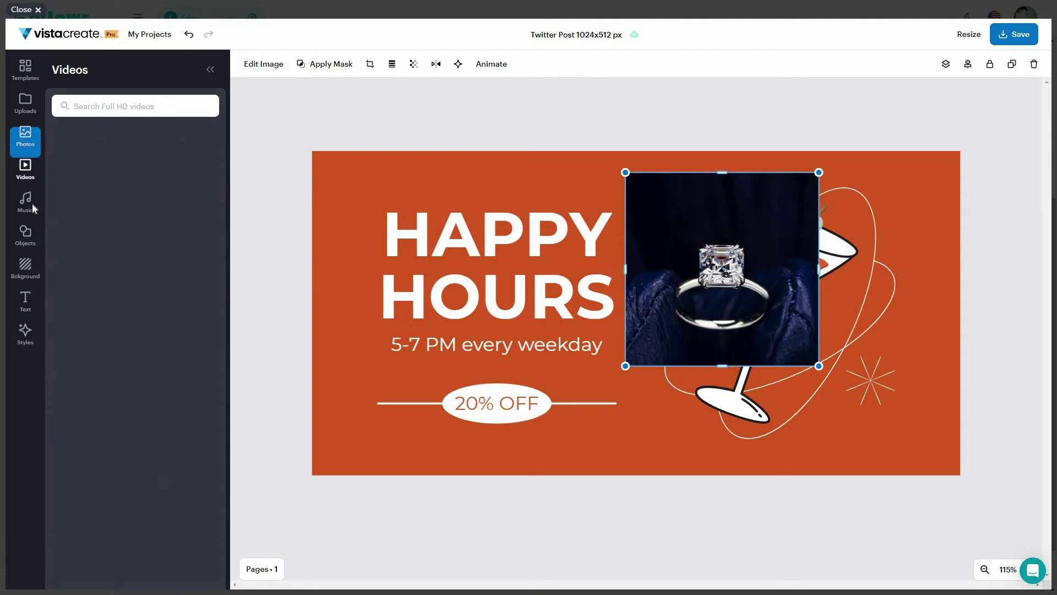
pyautogui.click(27, 274)
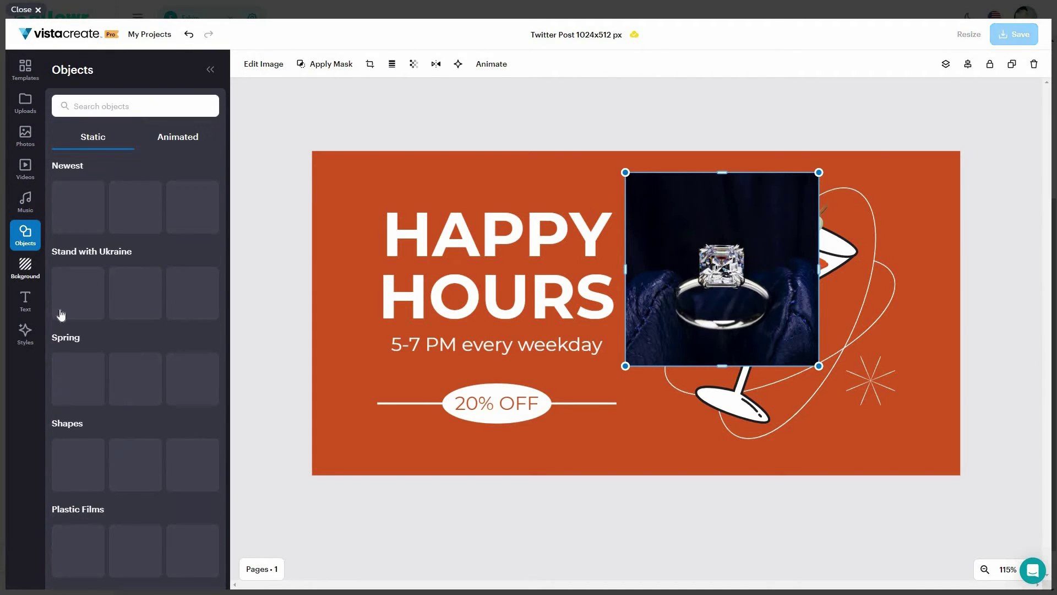
pyautogui.click(26, 302)
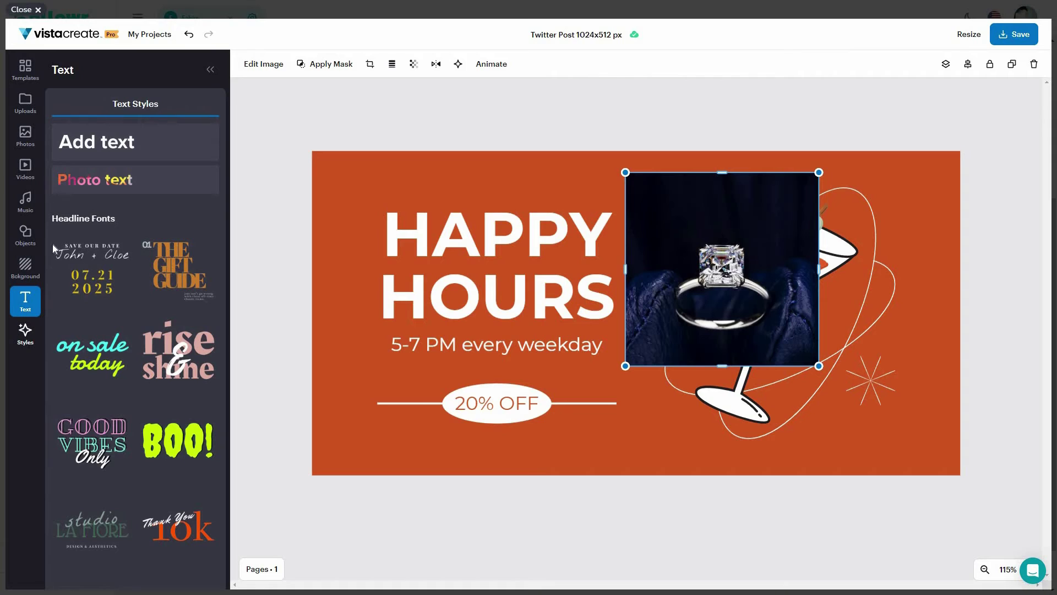
pyautogui.click(25, 333)
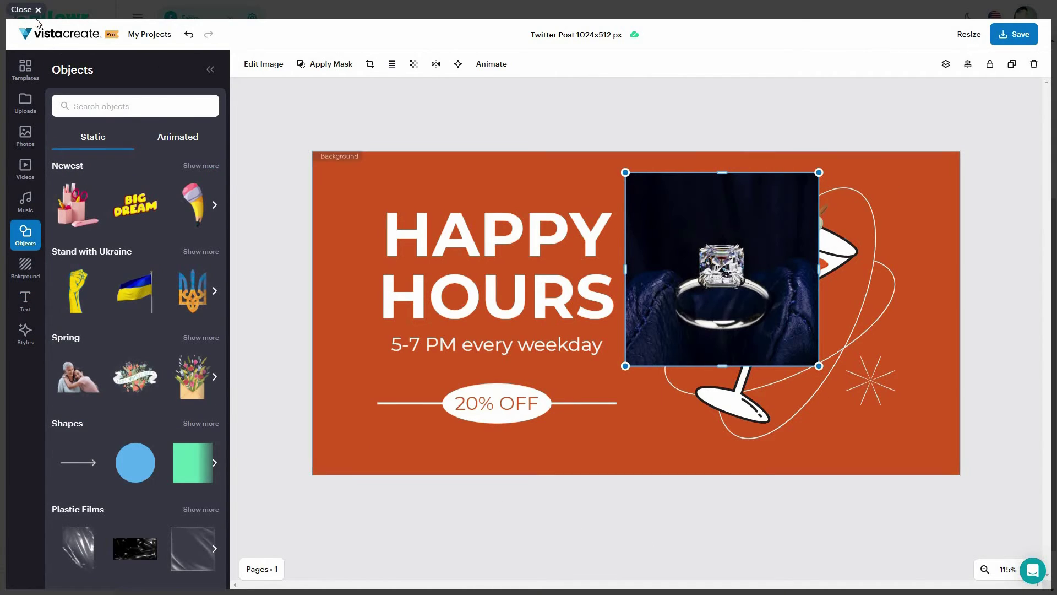
pyautogui.press('Escape')
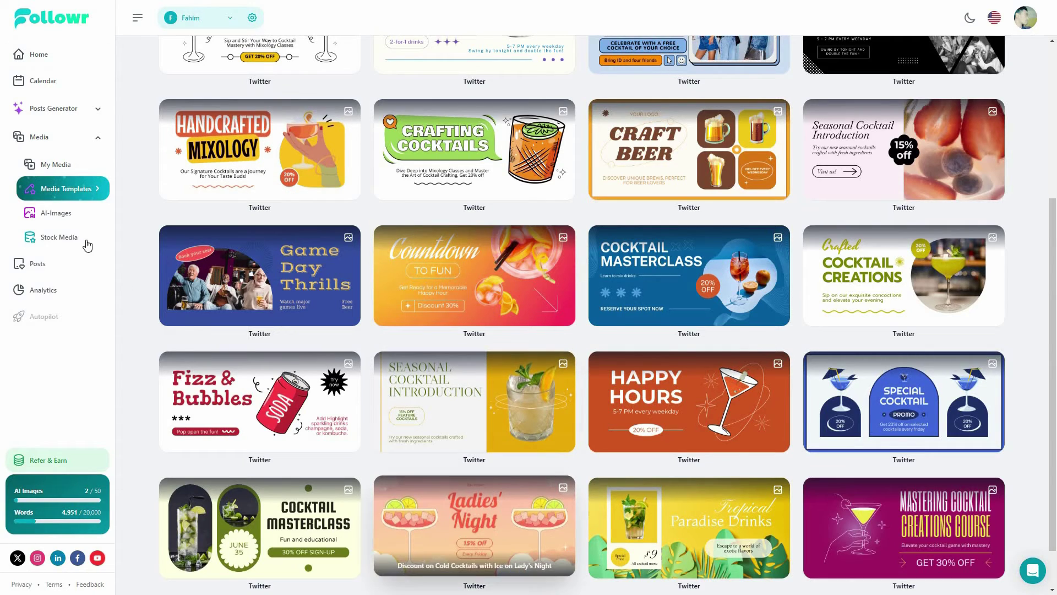
# Step: Scroll through the Stock Media results, then go to the AI-Images generation page
pyautogui.click(59, 216)
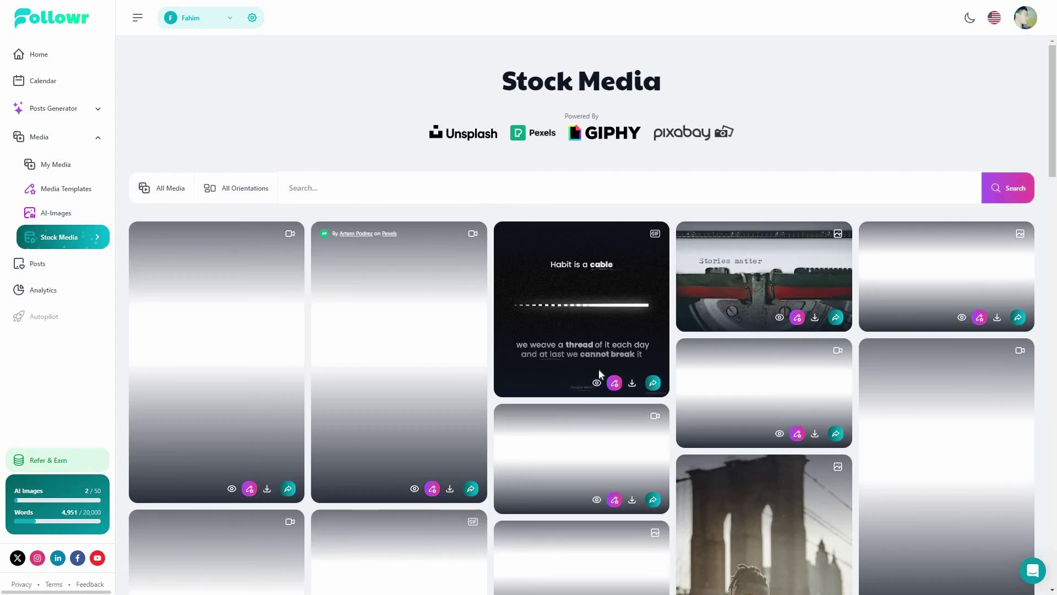
pyautogui.scroll(-3, 732, 390)
pyautogui.scroll(3, 732, 389)
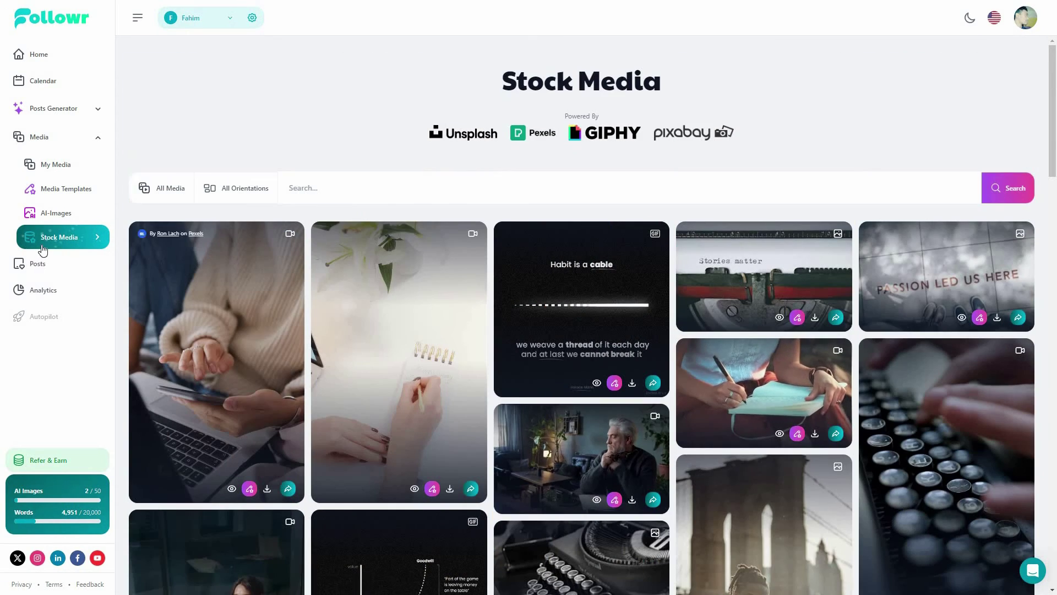
pyautogui.click(67, 216)
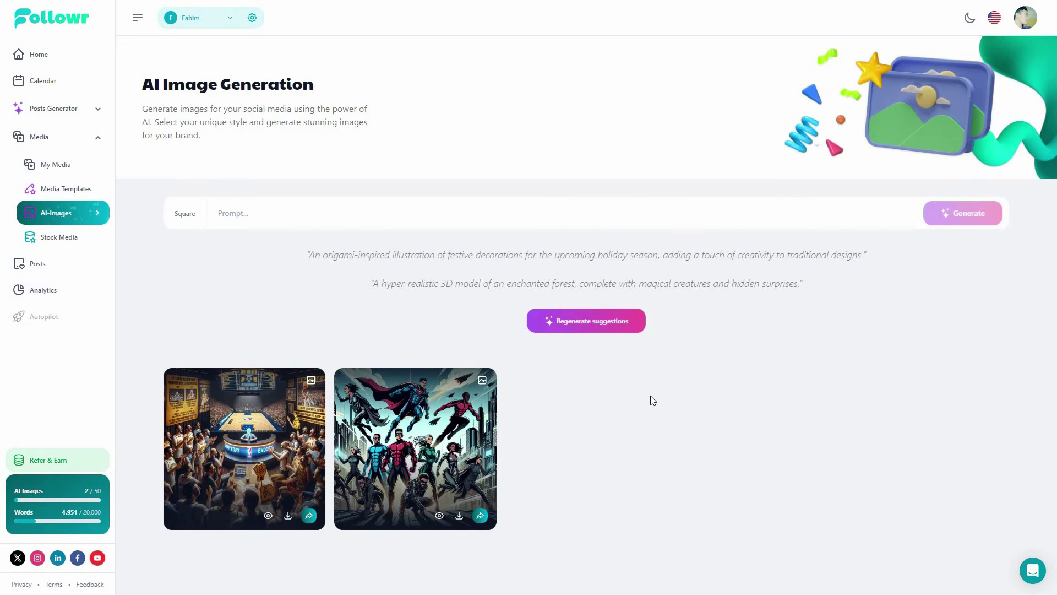
# Step: Scroll through the Facebook post templates, then open the Posts Dashboard
pyautogui.click(61, 196)
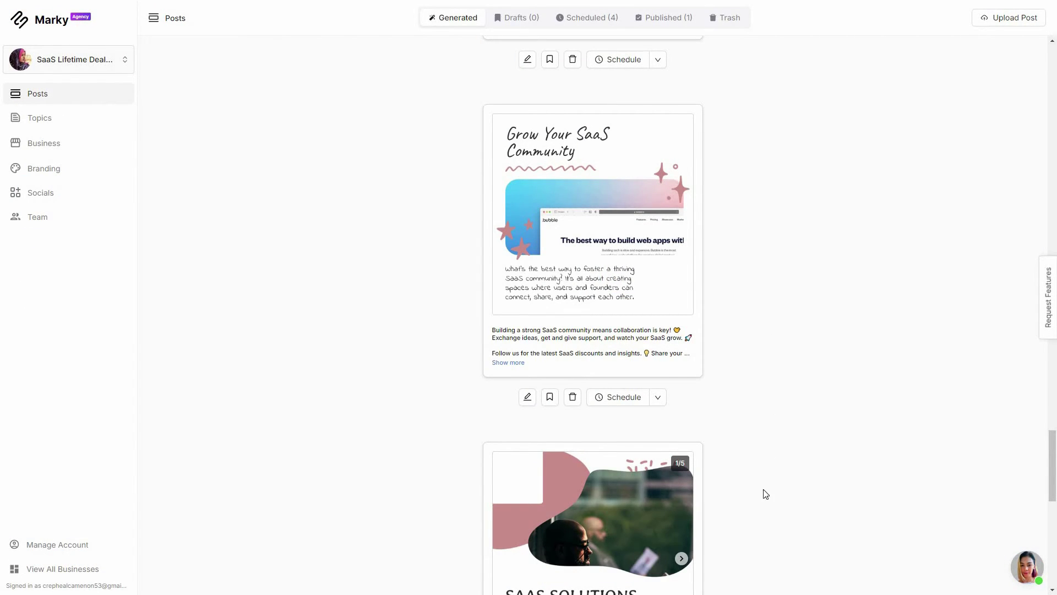
pyautogui.scroll(-10, 765, 494)
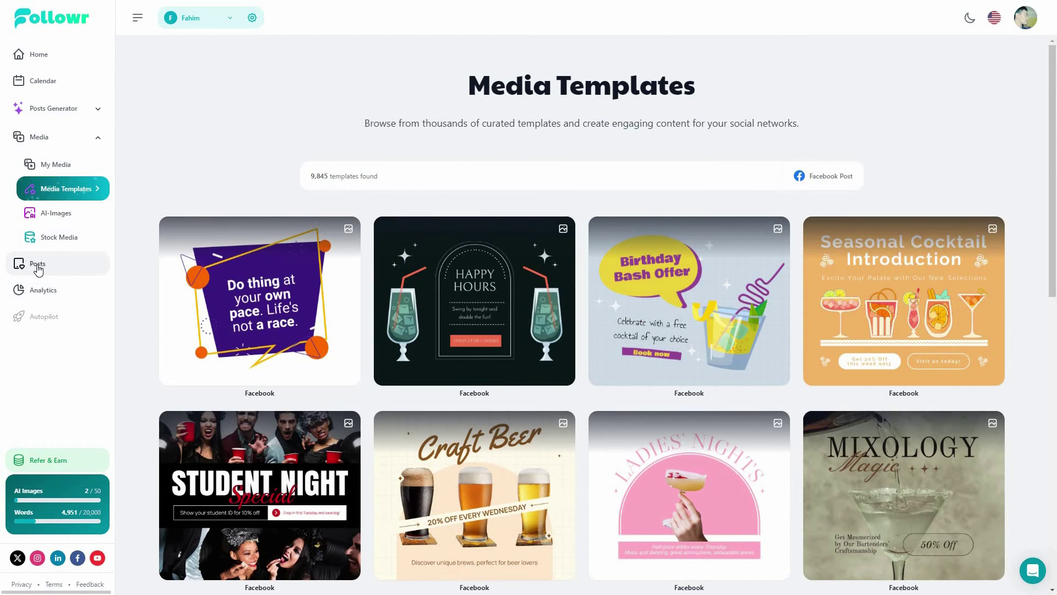
pyautogui.click(37, 263)
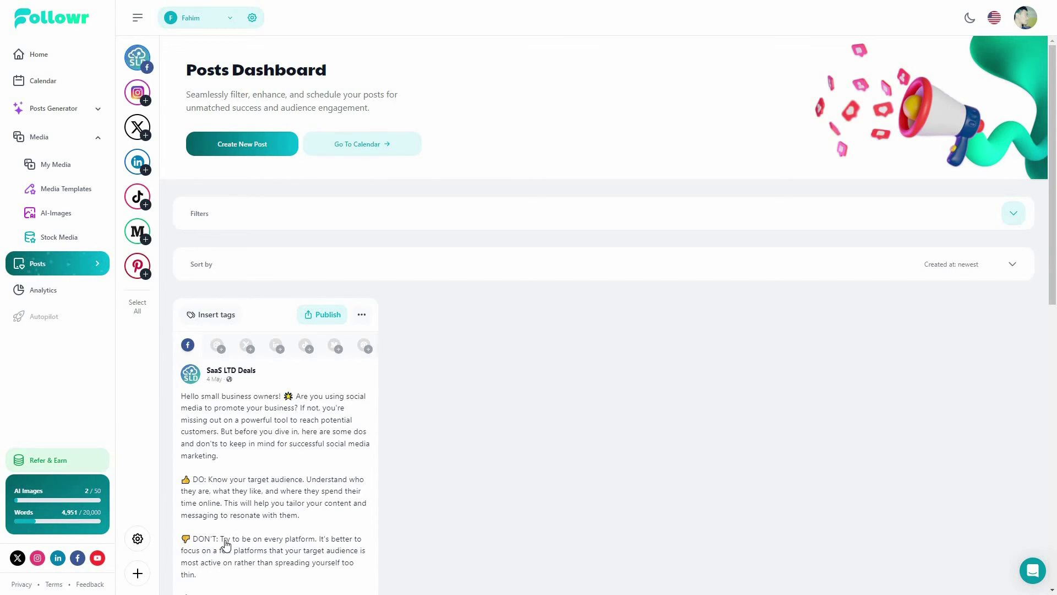
# Step: Scroll over the SaaS LTD Deals post, then view its last-30-days Posts Analytics
pyautogui.scroll(-5, 286, 393)
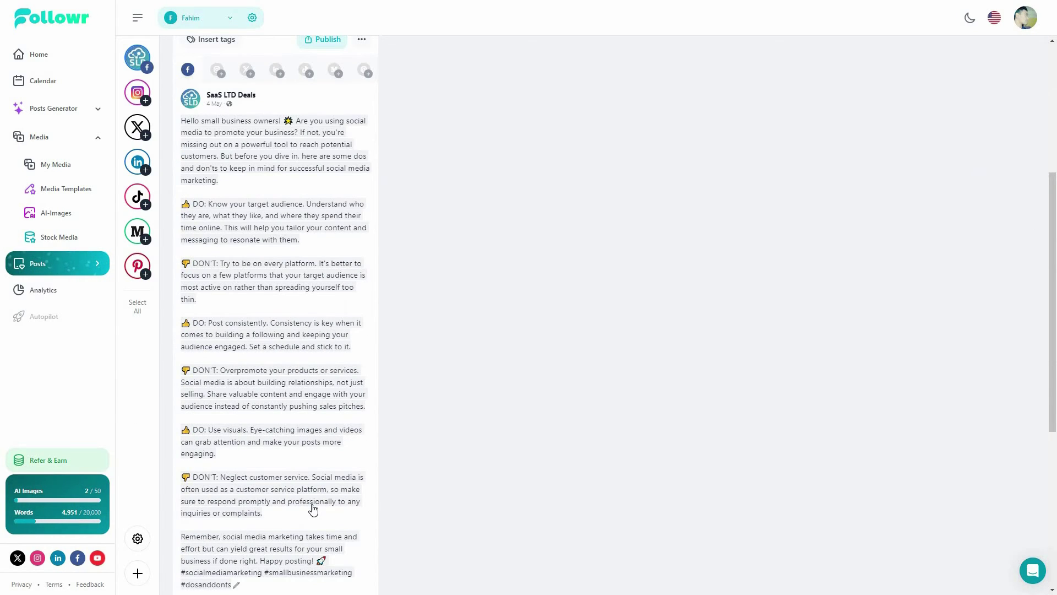
pyautogui.scroll(5, 185, 542)
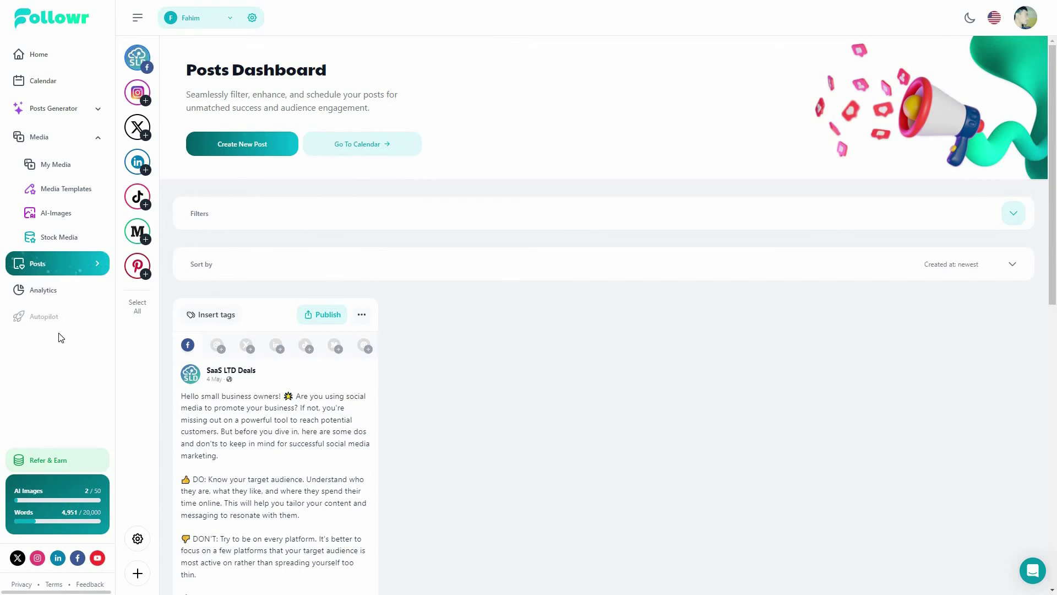
pyautogui.click(43, 290)
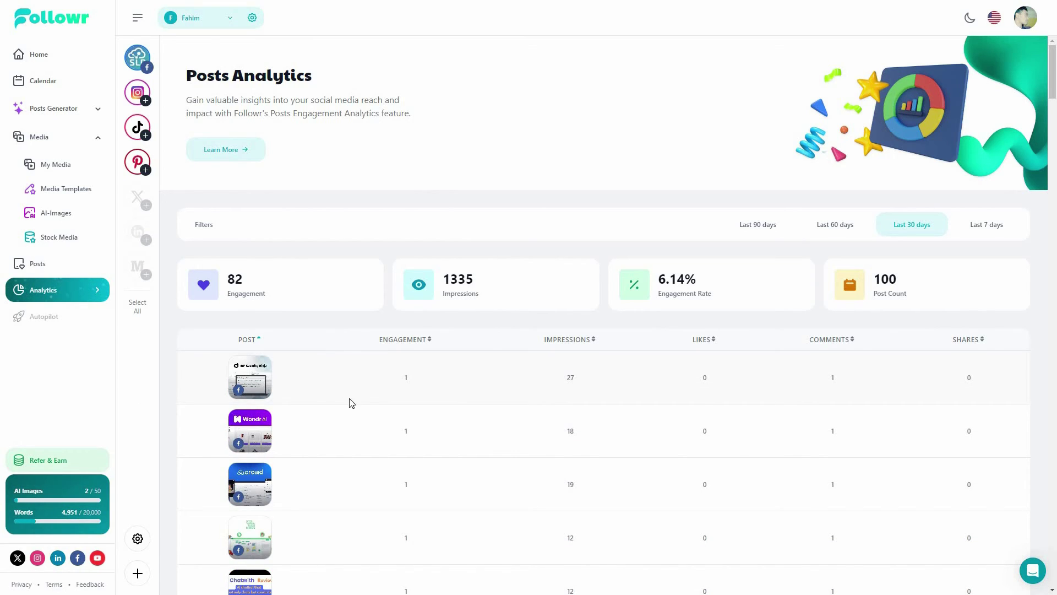
# Step: Check Marky's Published tab, start a new Followr company, then open the businesses list
pyautogui.scroll(-2, 429, 242)
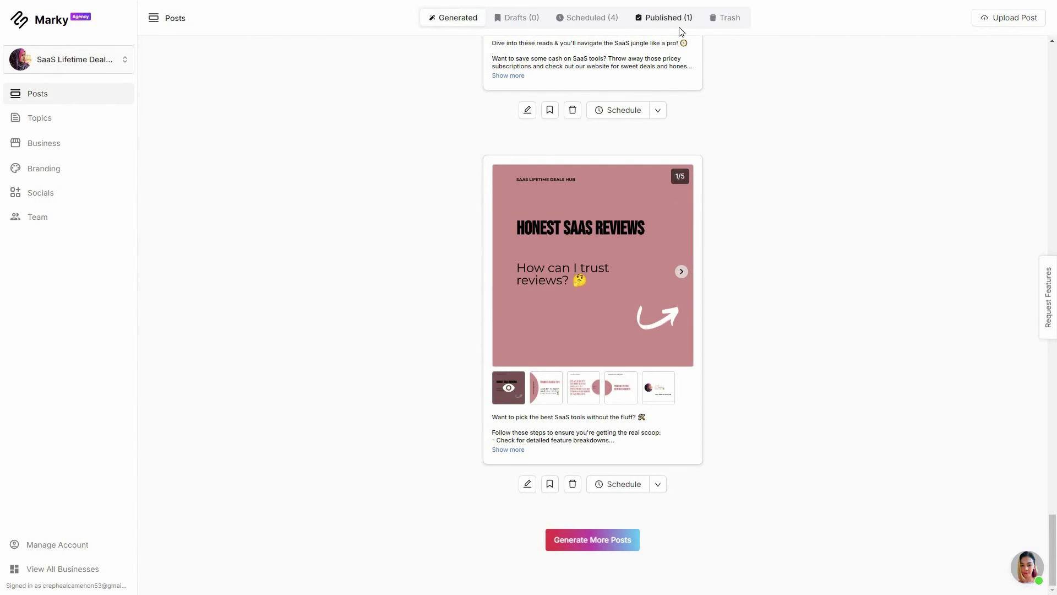
pyautogui.click(664, 18)
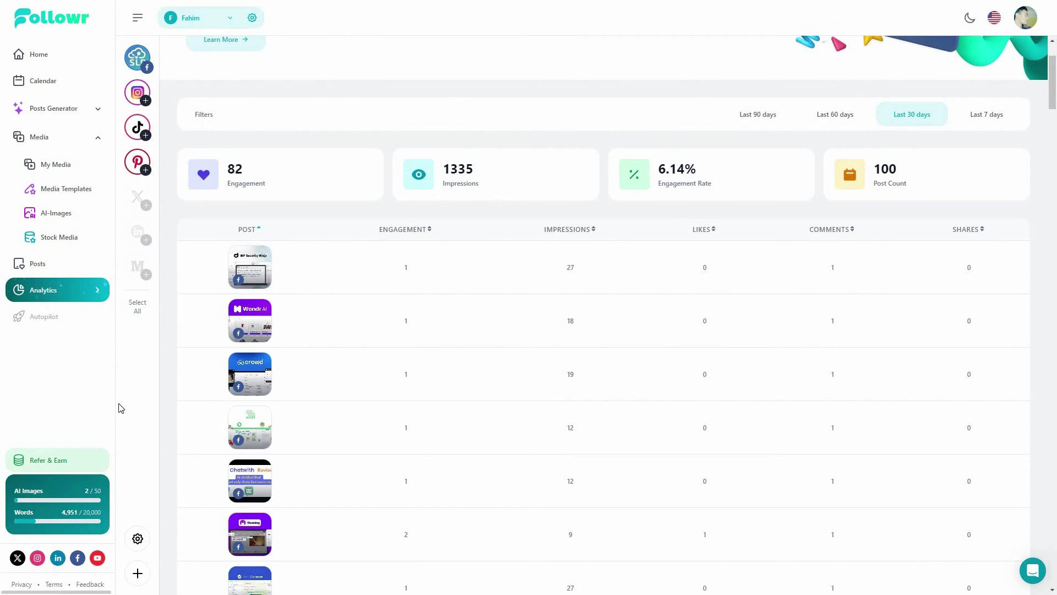
pyautogui.click(138, 575)
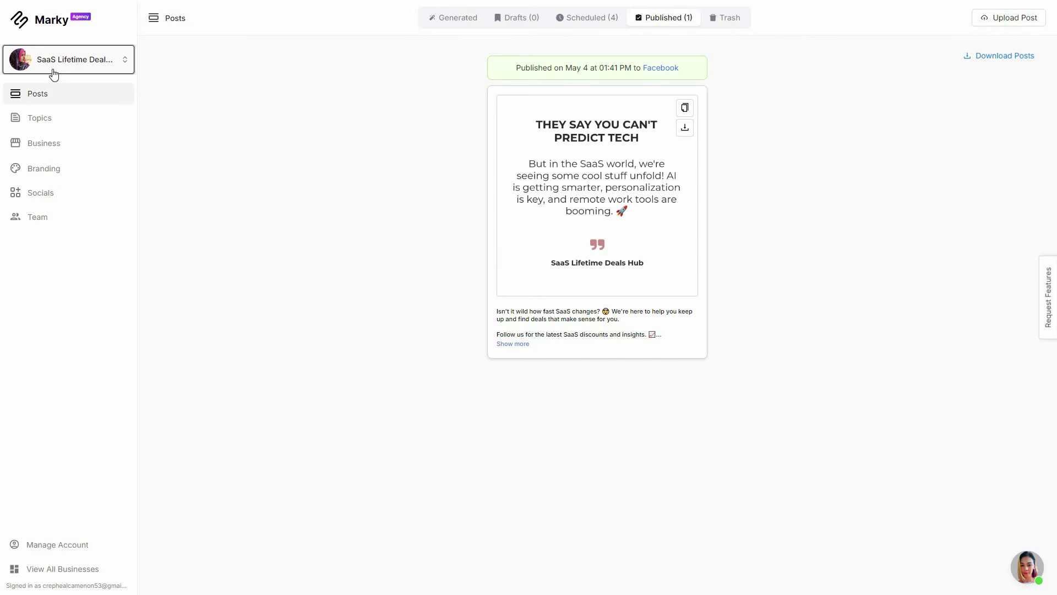
pyautogui.click(75, 59)
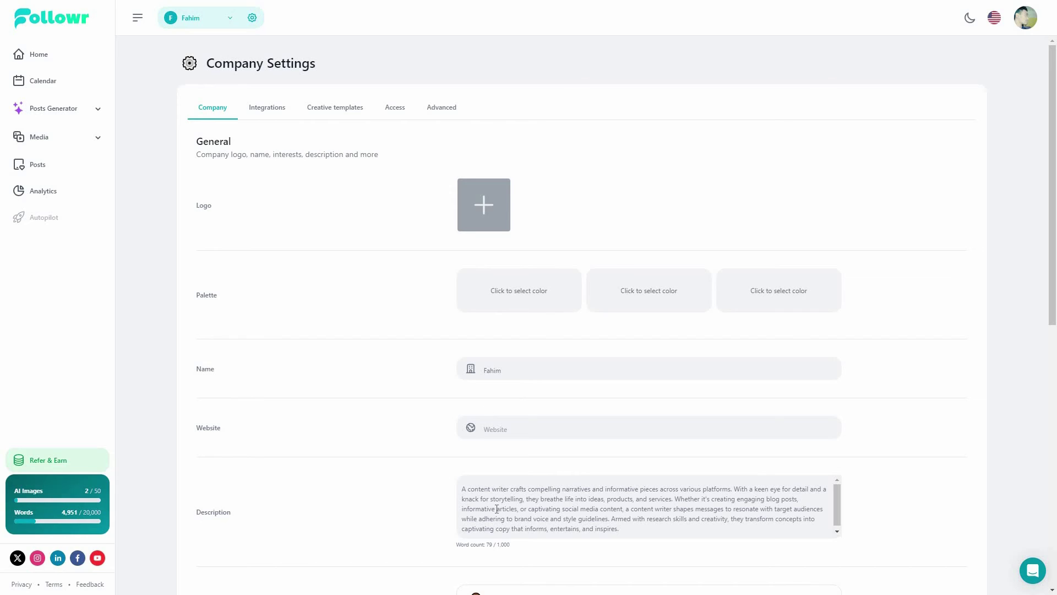
# Step: Scroll Followr's Company Settings past type, language, style, topics and audience to the Update button
pyautogui.scroll(-3, 615, 550)
pyautogui.scroll(-4, 615, 550)
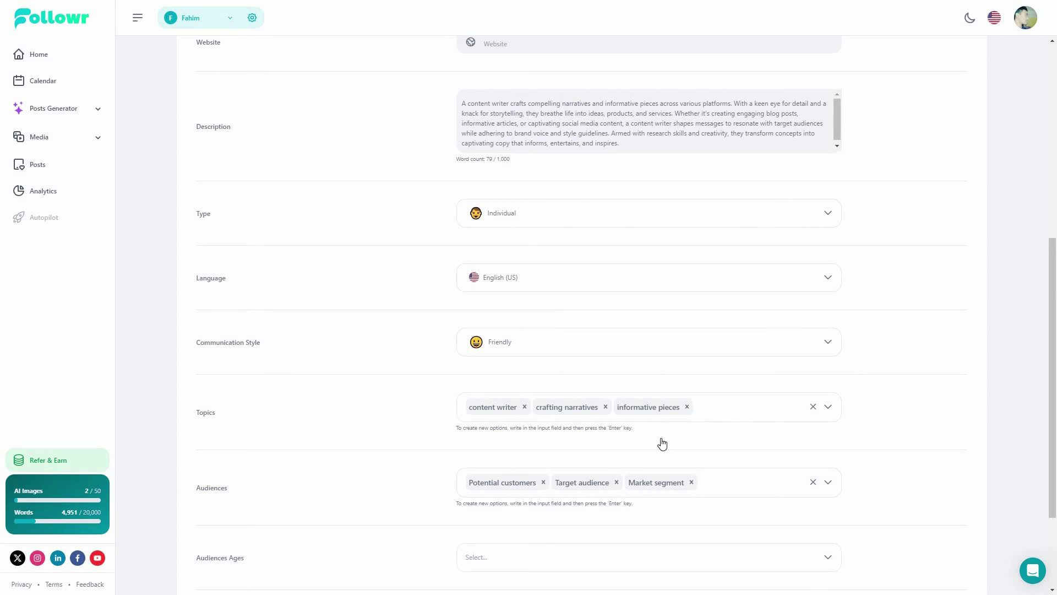
pyautogui.scroll(-2, 660, 444)
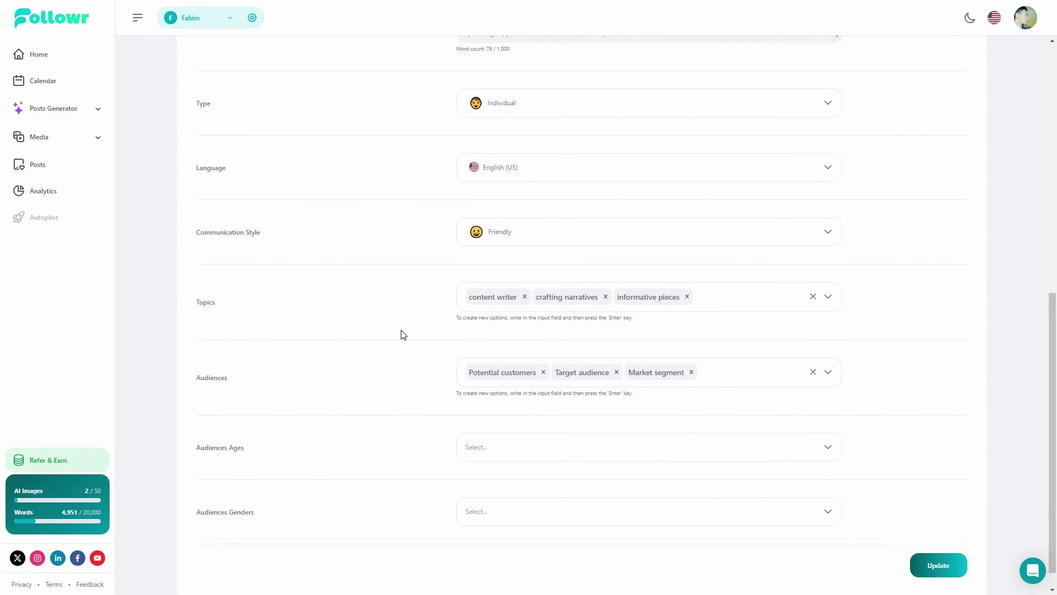
pyautogui.scroll(-1, 655, 485)
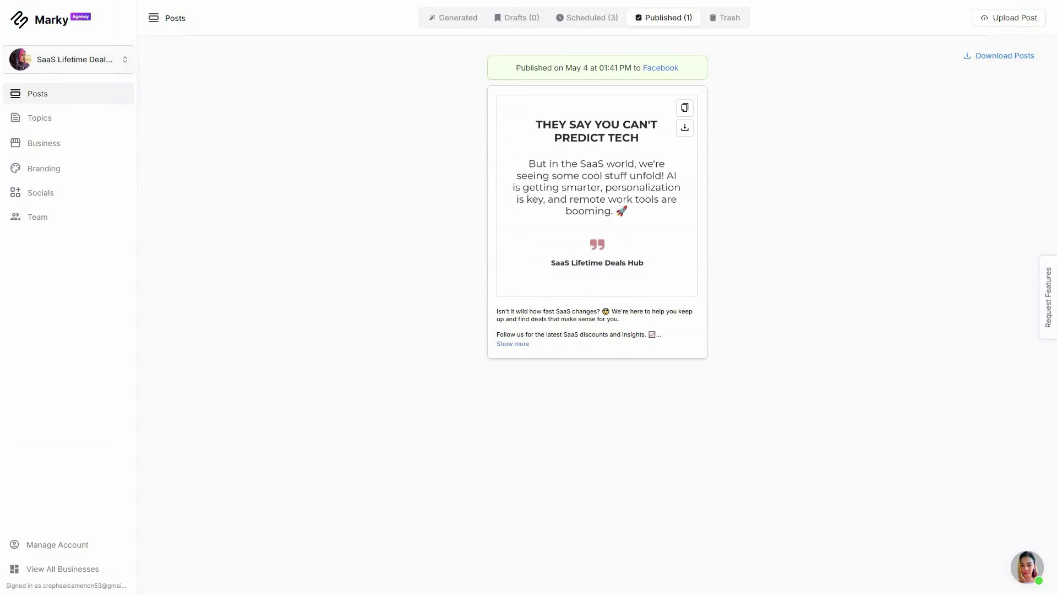
# Step: Browse Marky's content topics list and start adding a new topic
pyautogui.click(39, 117)
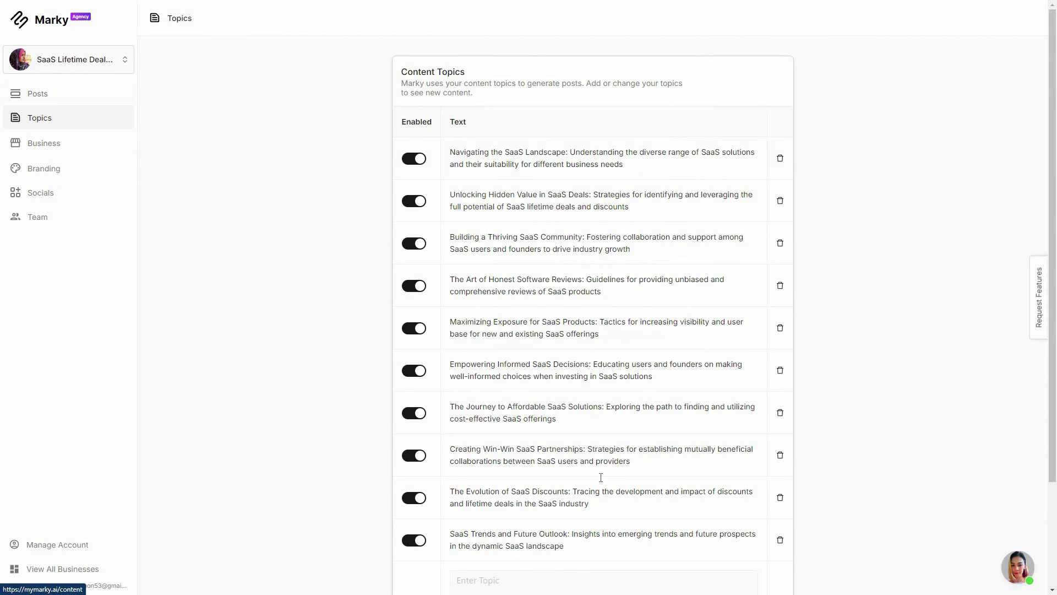
pyautogui.scroll(-1, 591, 475)
pyautogui.scroll(-1, 592, 474)
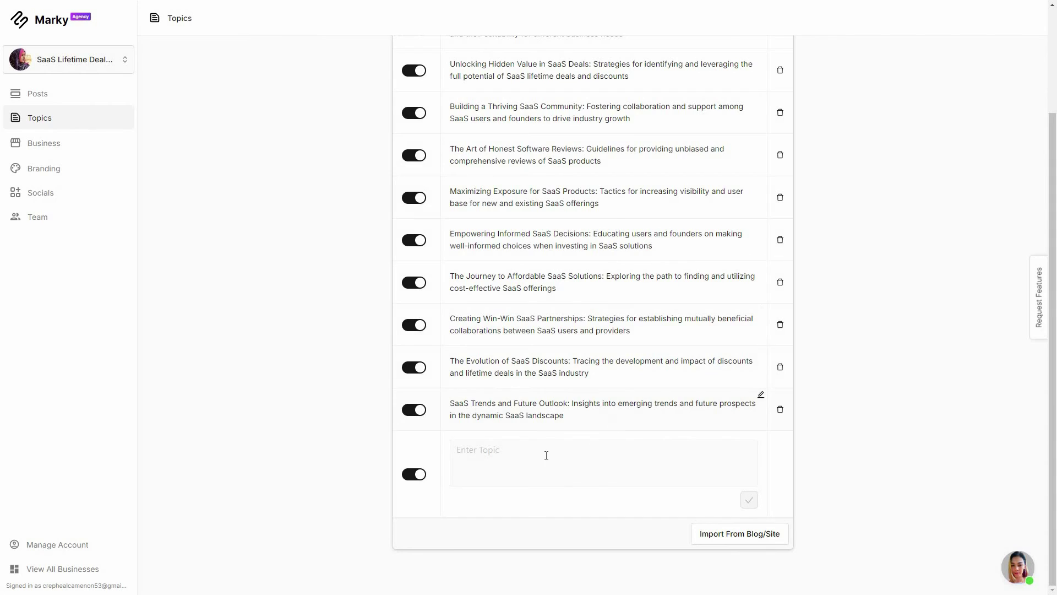
pyautogui.click(679, 468)
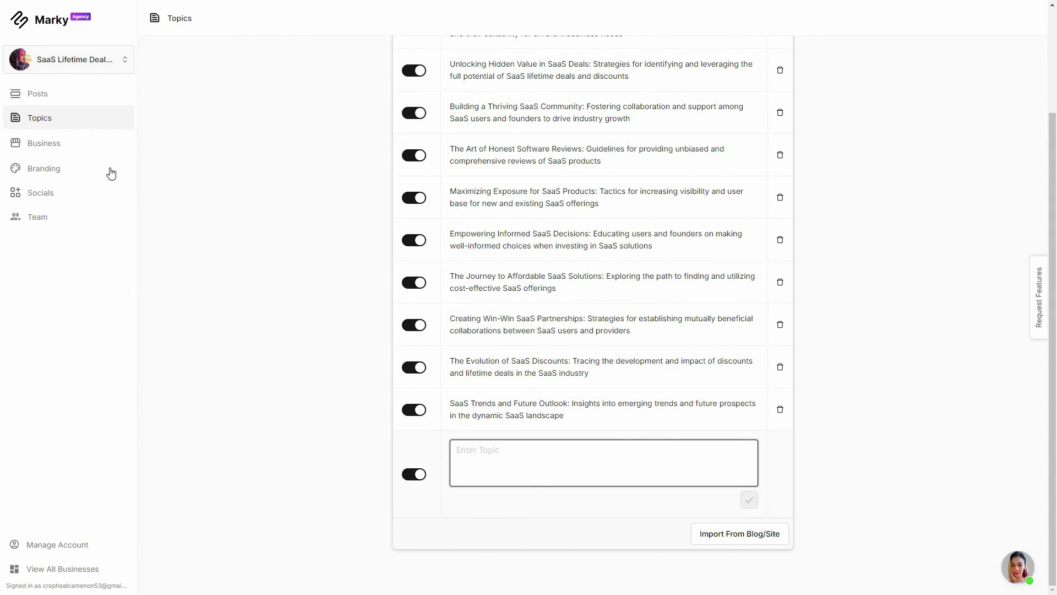
# Step: Look through Marky's Branding themes, then view its Socials account connections
pyautogui.click(45, 169)
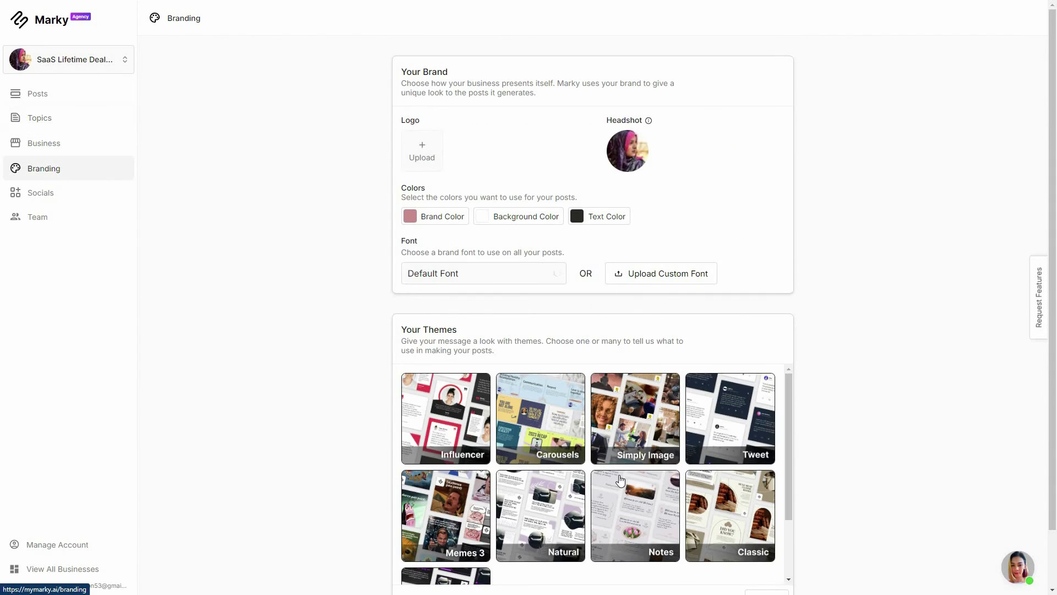
pyautogui.scroll(-1, 614, 479)
pyautogui.scroll(1, 611, 473)
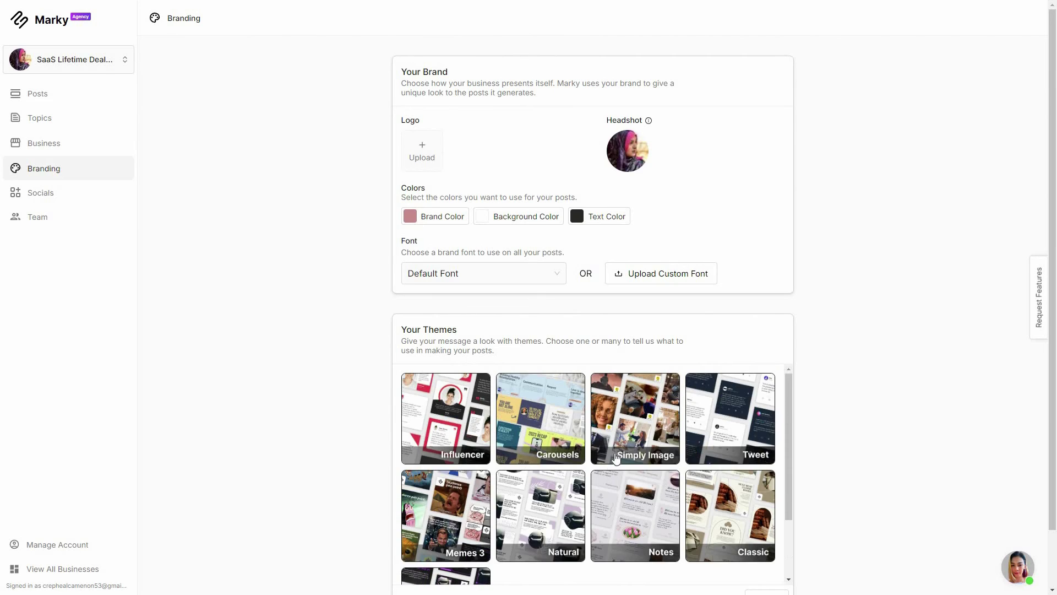
pyautogui.scroll(-1, 839, 338)
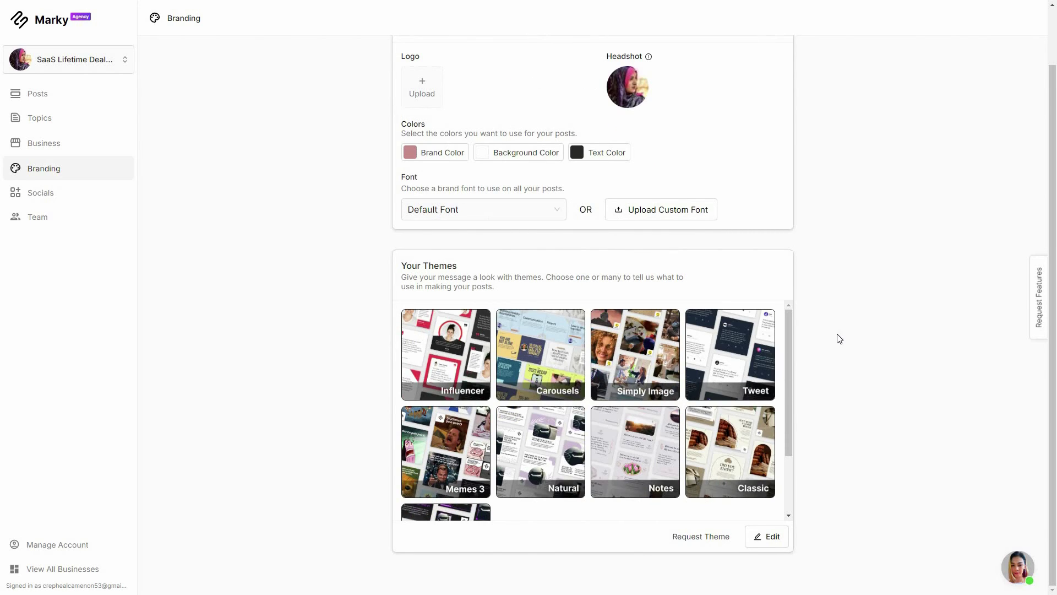
pyautogui.click(61, 202)
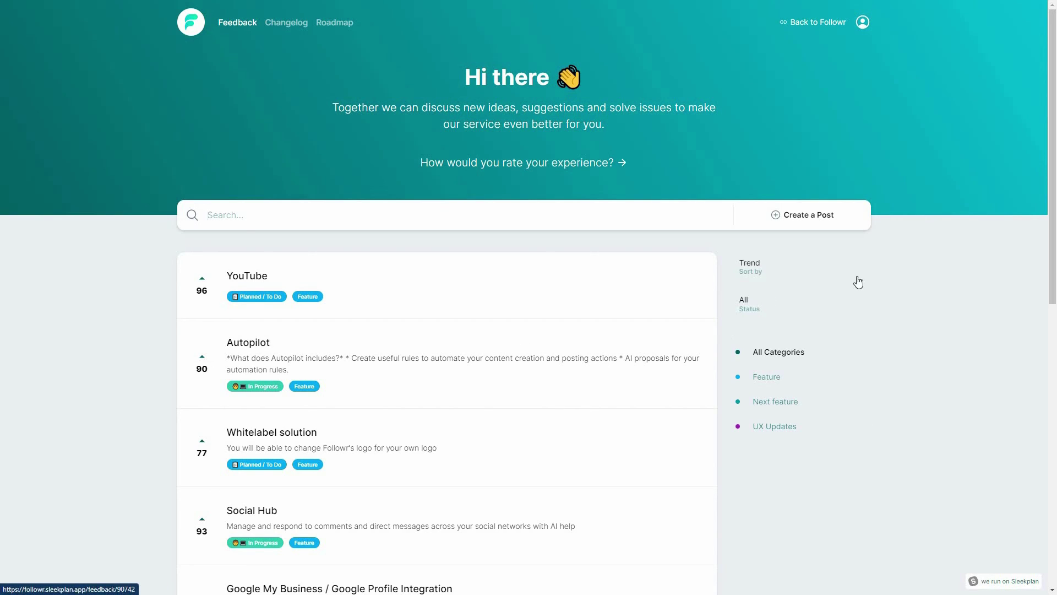
# Step: Read down Followr's Sleekplan feature requests, from YouTube (96 votes) and Autopilot onward
pyautogui.scroll(-2, 264, 306)
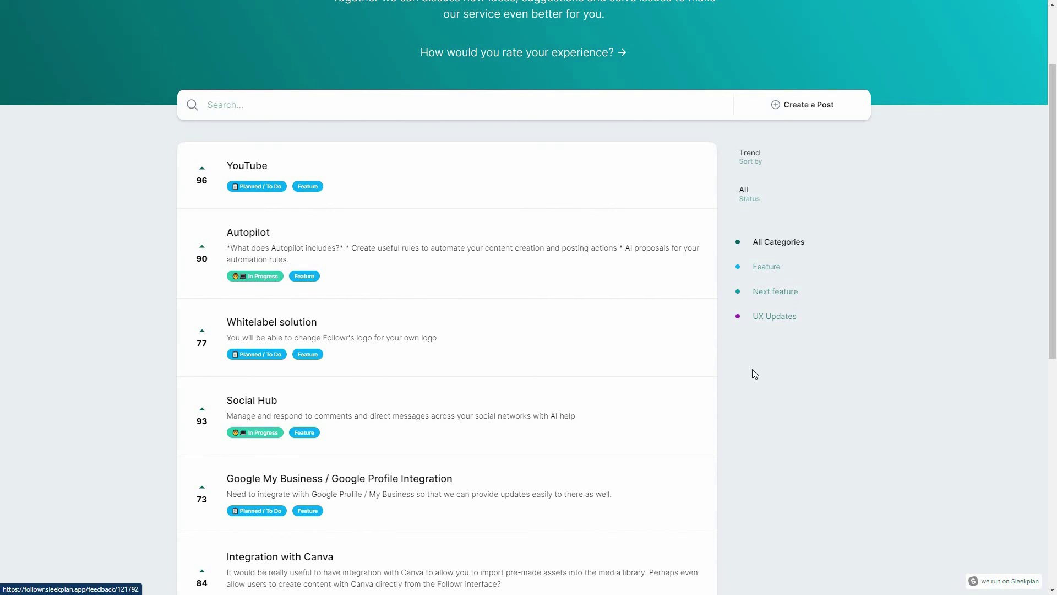
pyautogui.scroll(-3, 745, 385)
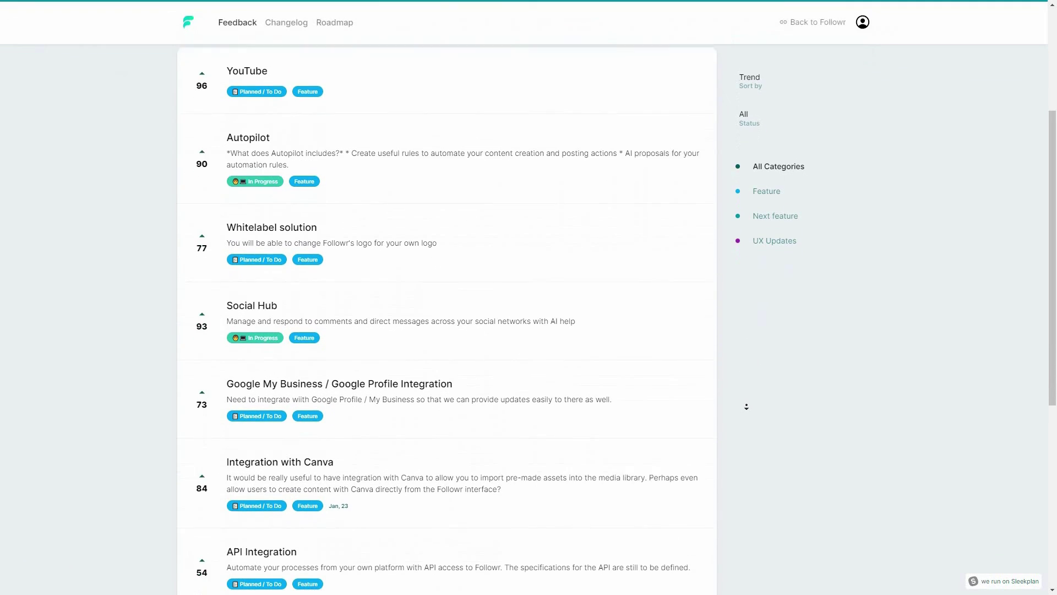
pyautogui.scroll(-5, 745, 407)
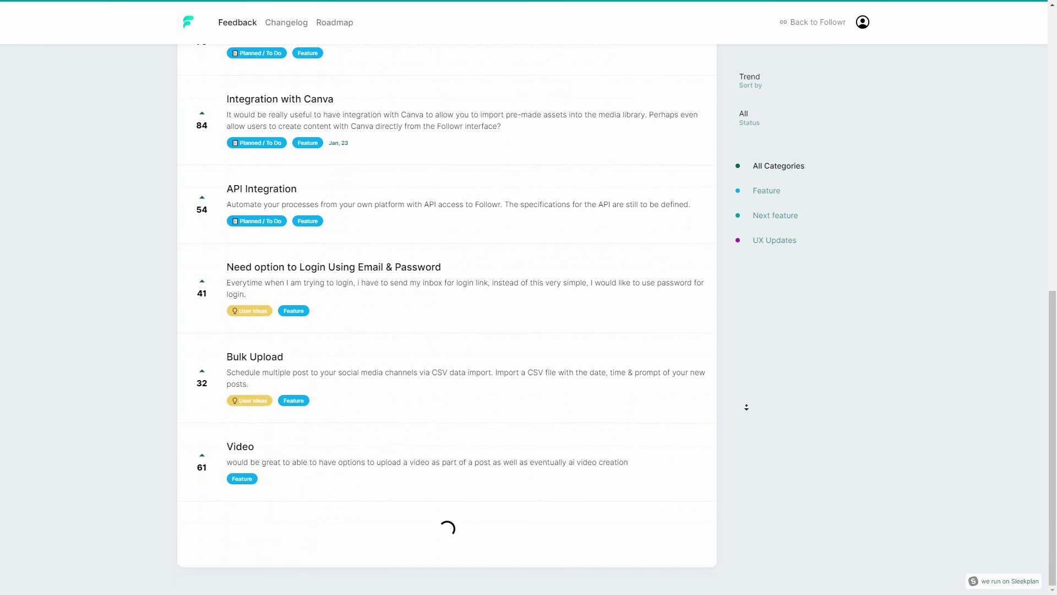
pyautogui.scroll(-10, 746, 406)
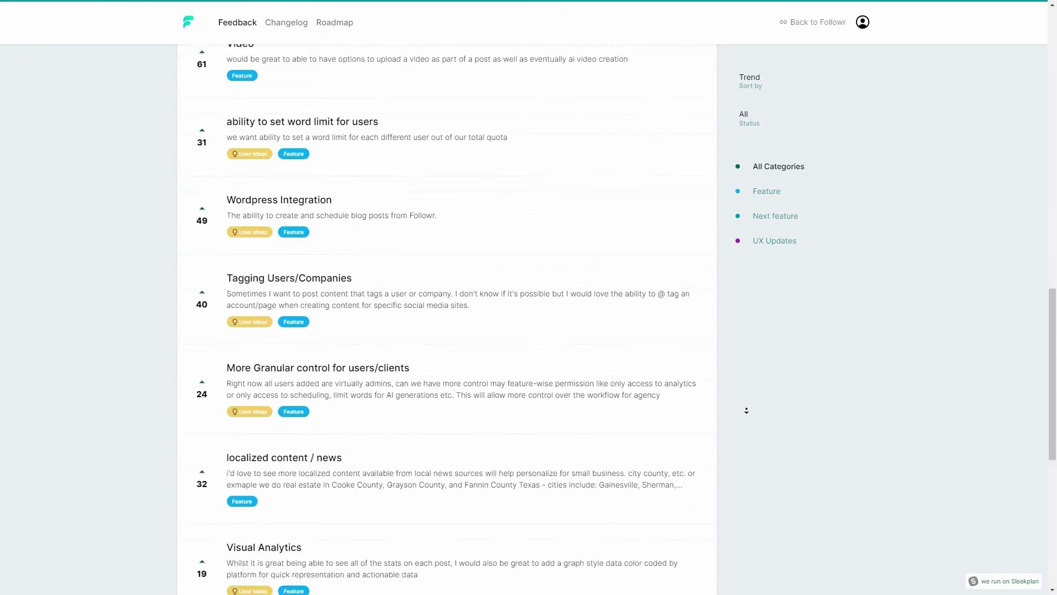
pyautogui.scroll(-5, 748, 404)
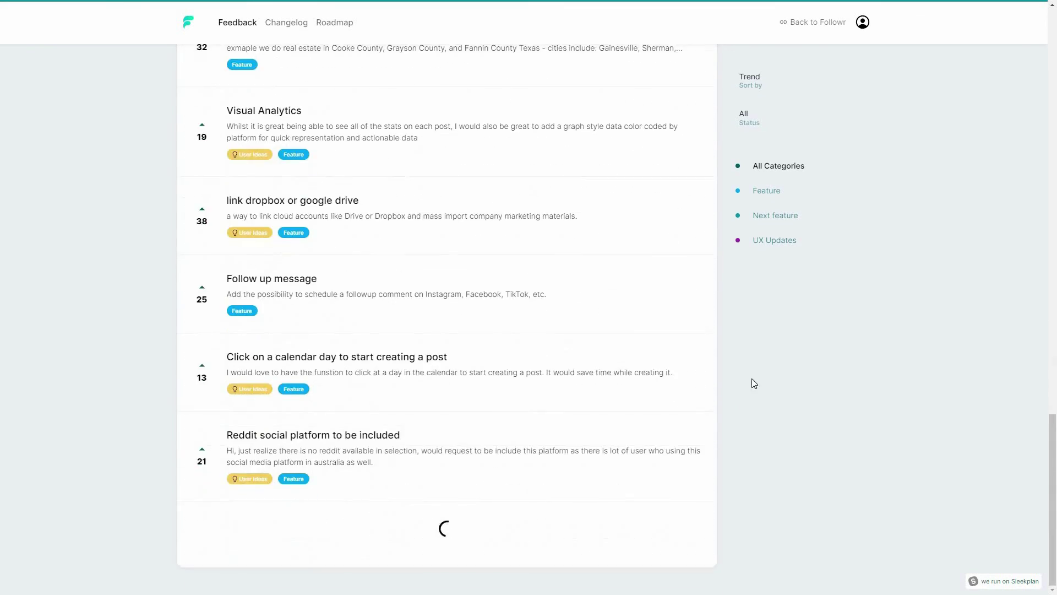
pyautogui.scroll(-4, 752, 413)
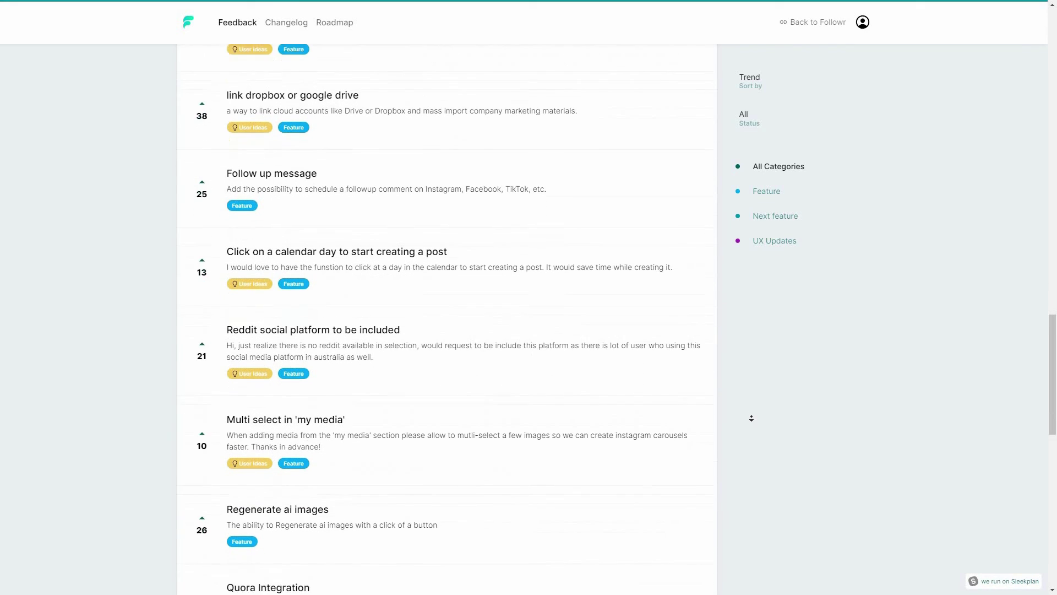
pyautogui.scroll(-2, 752, 418)
pyautogui.scroll(-1, 753, 420)
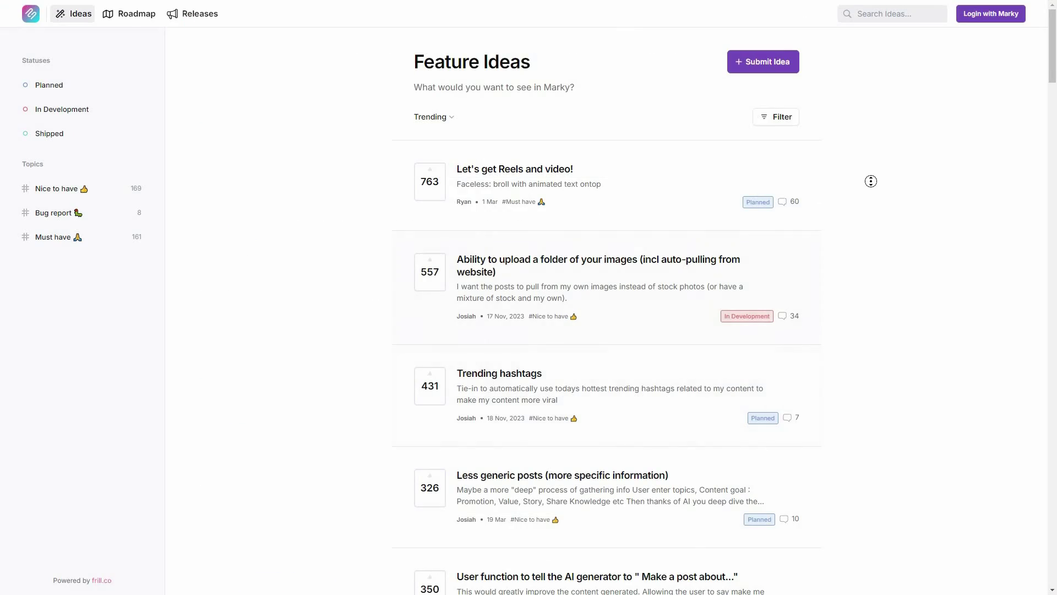
# Step: Read down Marky's Frill Feature Ideas, starting from 'Let's get Reels and video!' at 763 votes
pyautogui.scroll(-2, 886, 215)
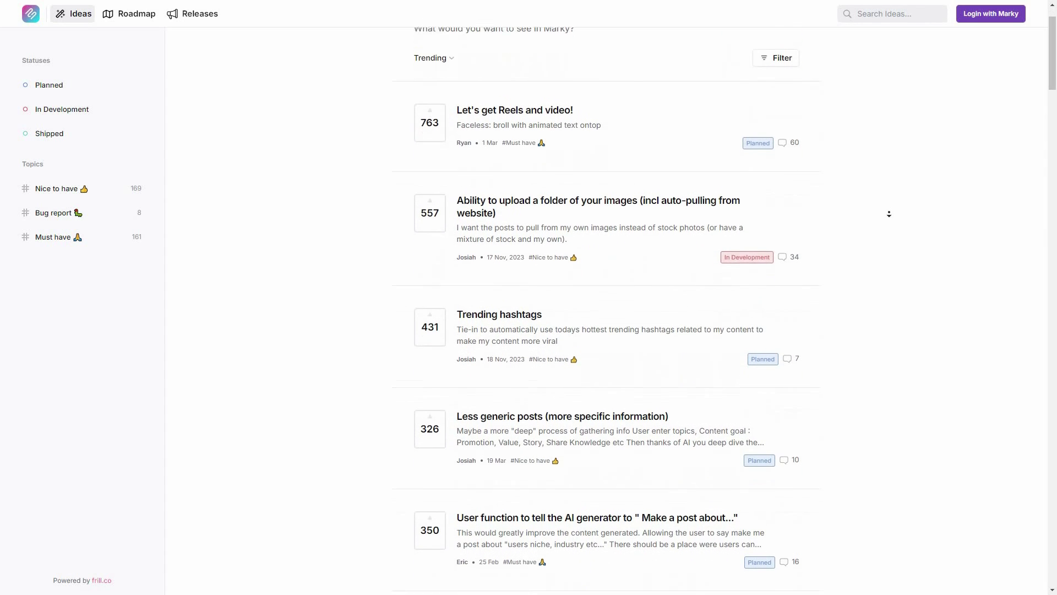
pyautogui.scroll(-6, 889, 218)
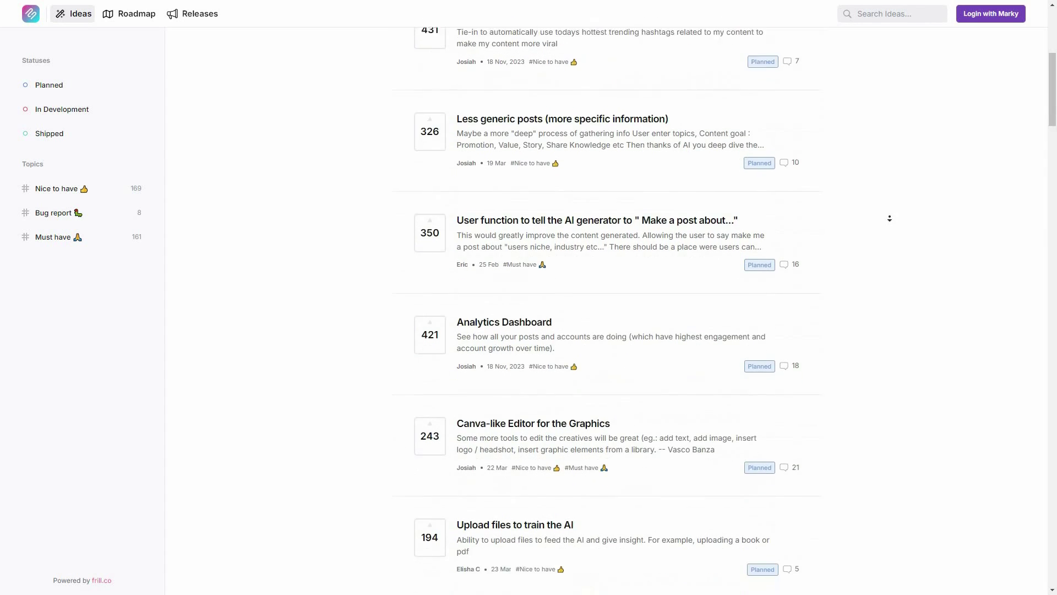
pyautogui.scroll(-8, 889, 219)
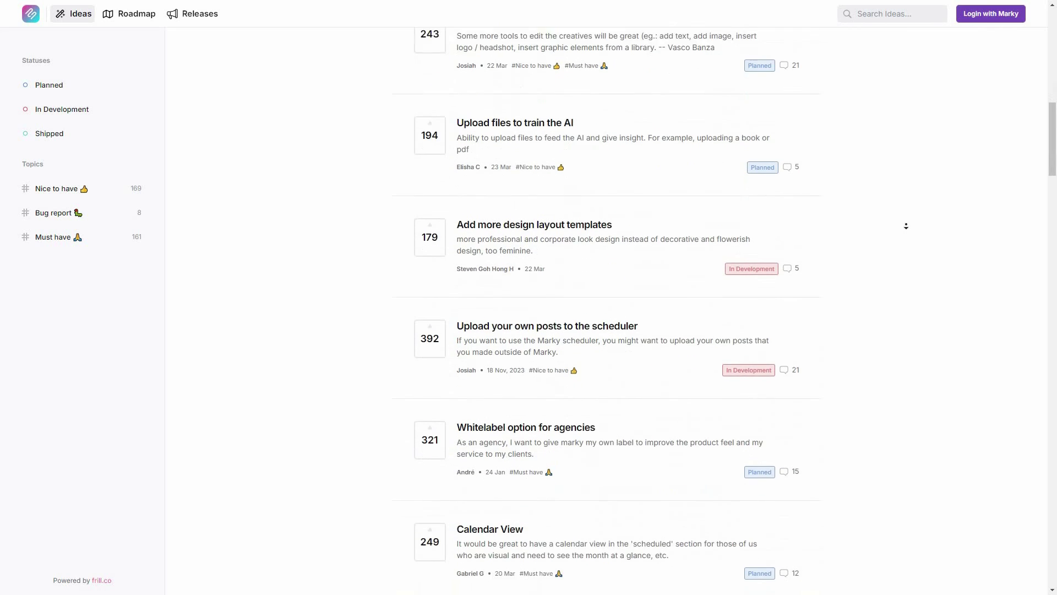
pyautogui.scroll(-13, 906, 226)
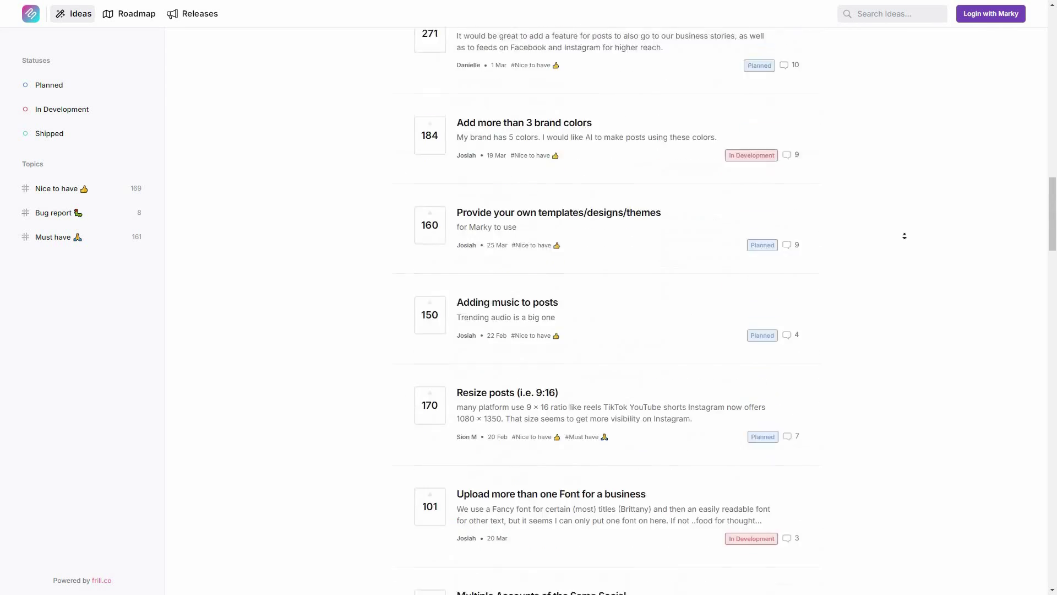
pyautogui.scroll(-18, 903, 236)
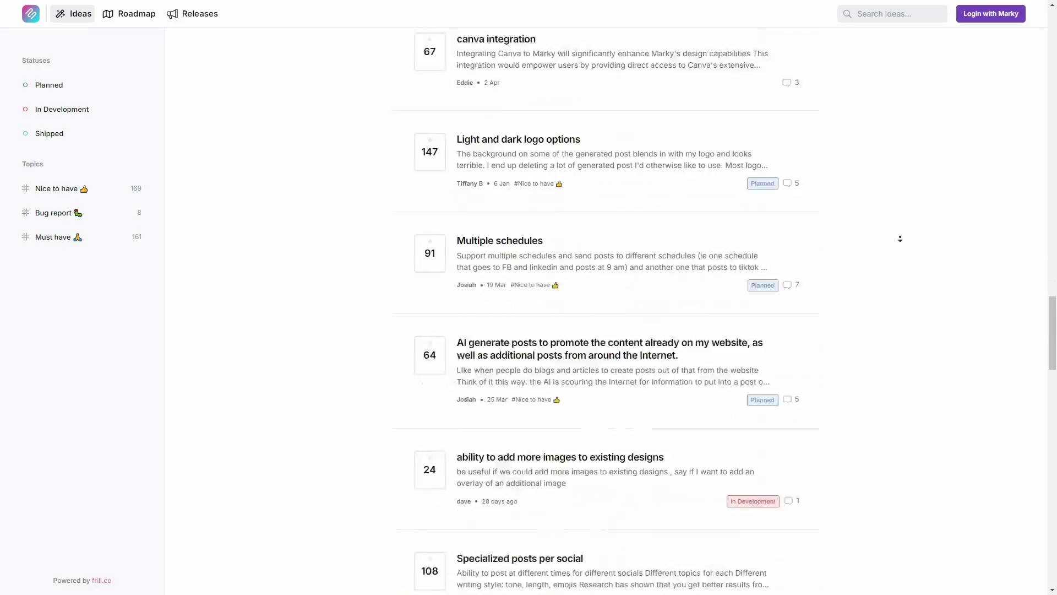
pyautogui.scroll(-15, 900, 237)
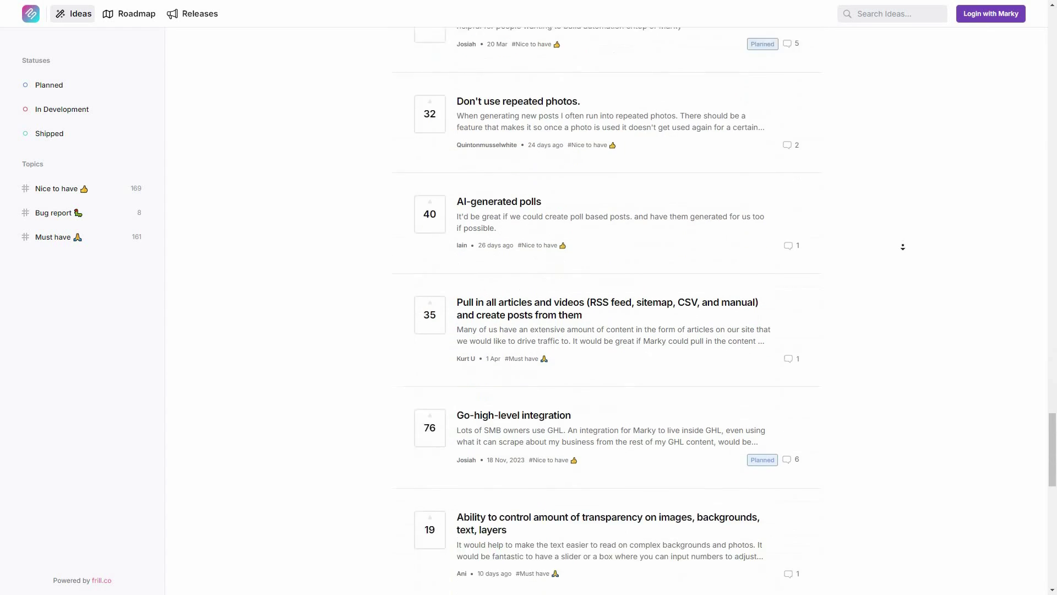
pyautogui.scroll(-12, 902, 247)
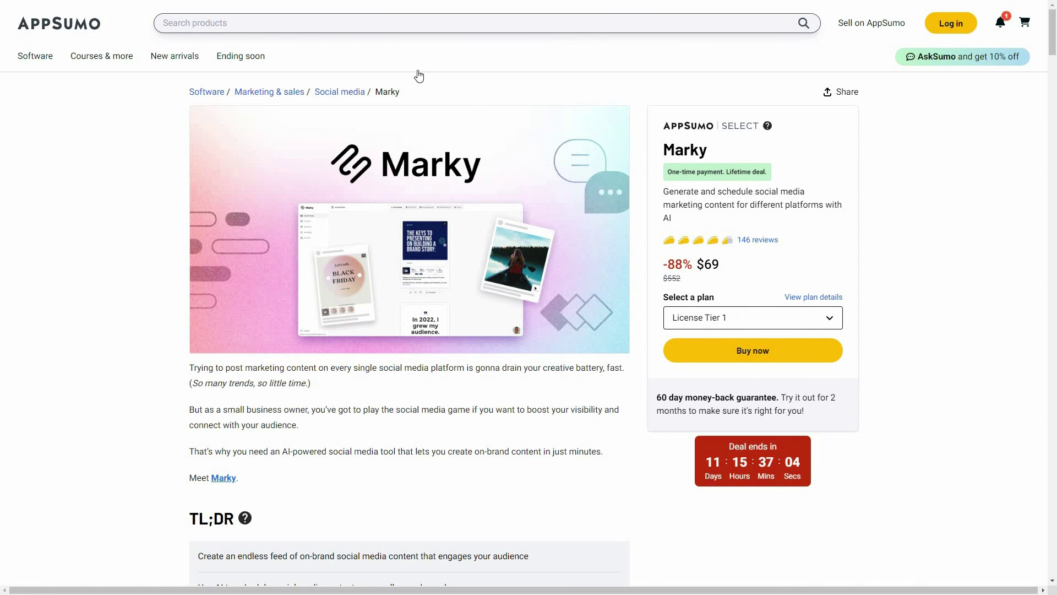
# Step: Review the license tiers in the Plans & features section of Marky's AppSumo deal
pyautogui.scroll(-2, 296, 41)
pyautogui.click(296, 41)
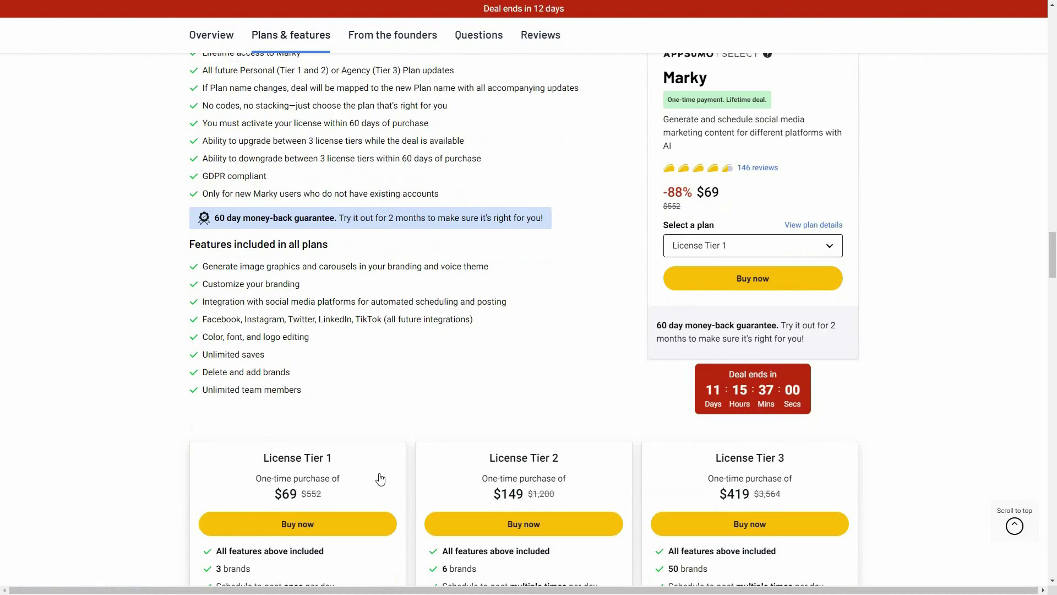
pyautogui.scroll(-1, 520, 297)
pyautogui.scroll(-2, 520, 297)
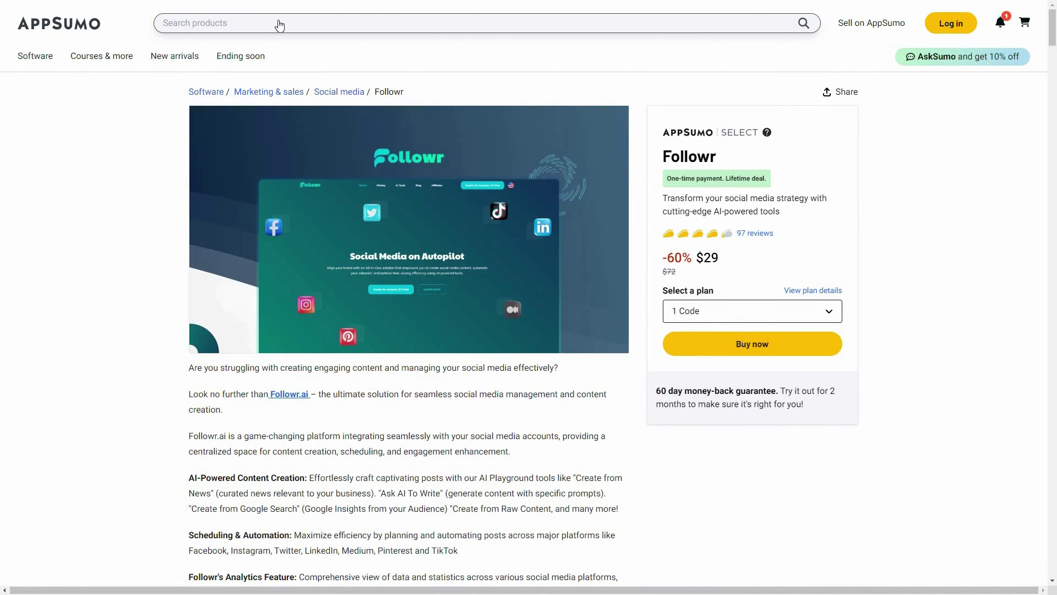
# Step: Set Followr's Plan 3 to 8 Codes, giving Plan 8 at $232 with 200 users and 500 GB
pyautogui.scroll(-3, 288, 24)
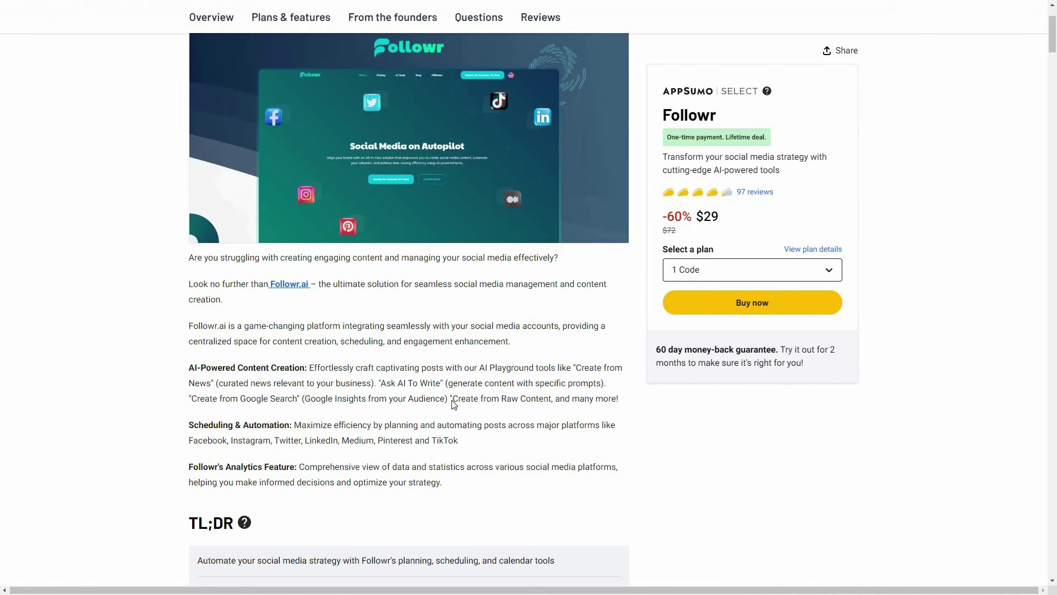
pyautogui.scroll(-10, 447, 427)
pyautogui.scroll(-3, 748, 226)
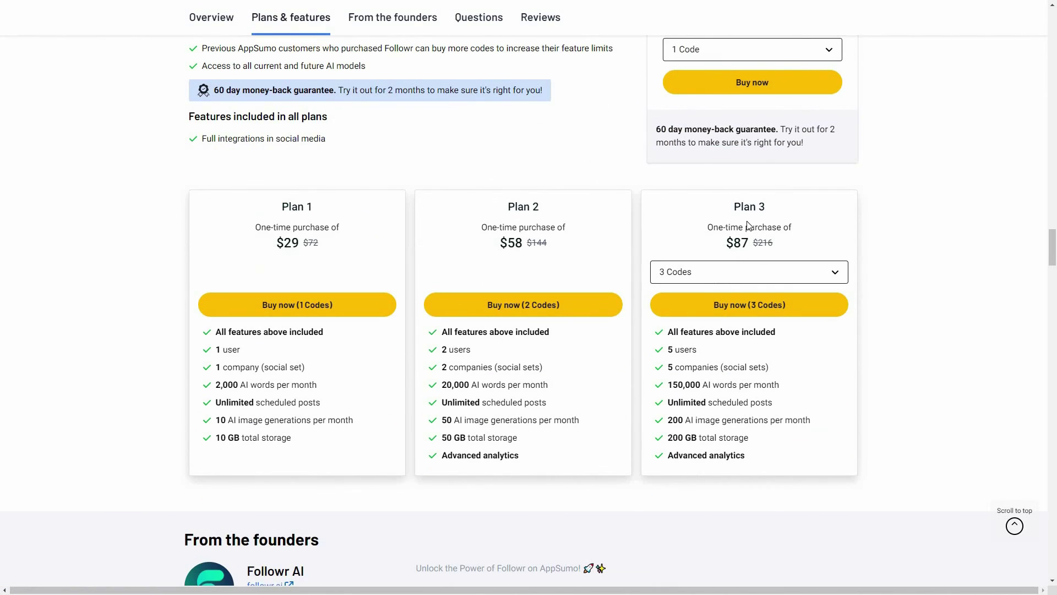
pyautogui.click(747, 272)
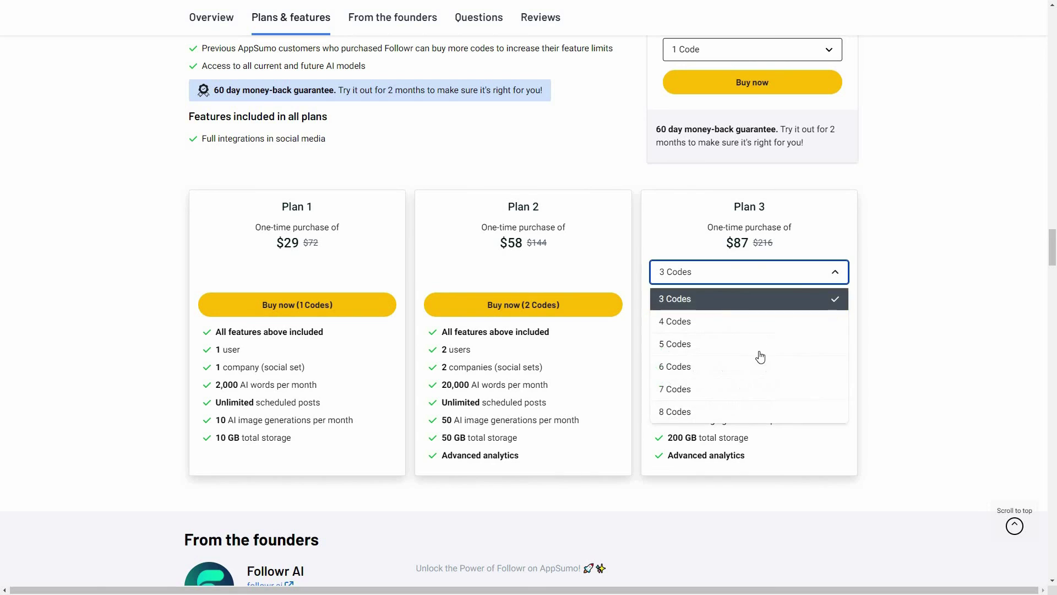
pyautogui.click(710, 414)
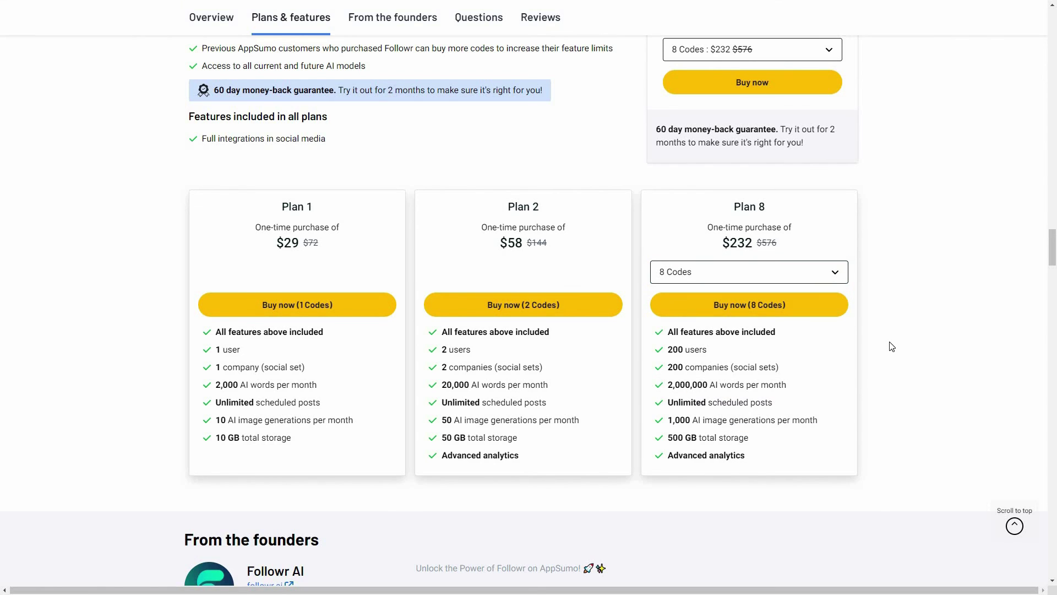
pyautogui.scroll(1, 940, 297)
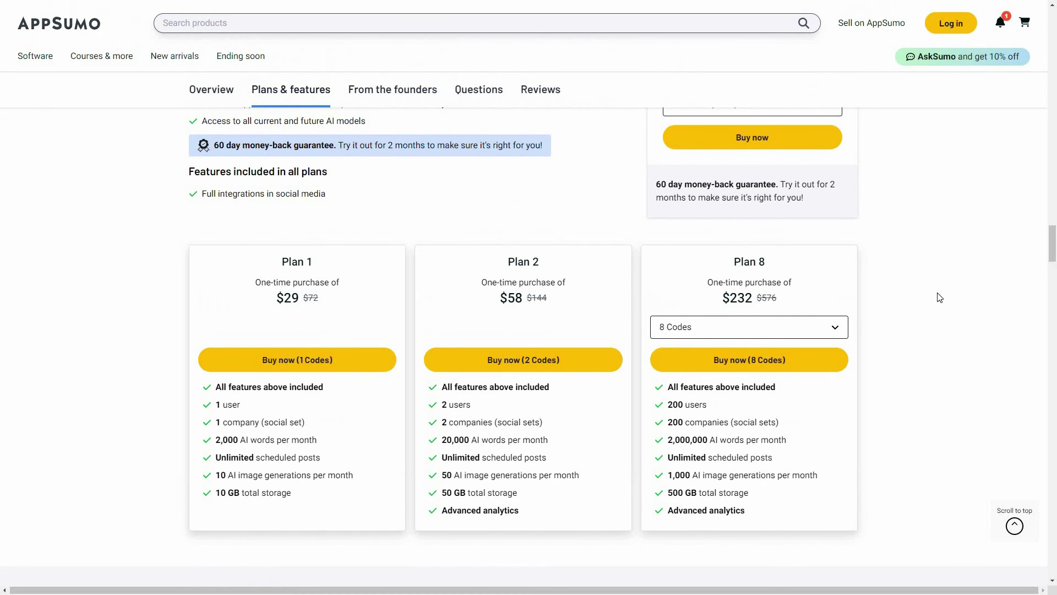